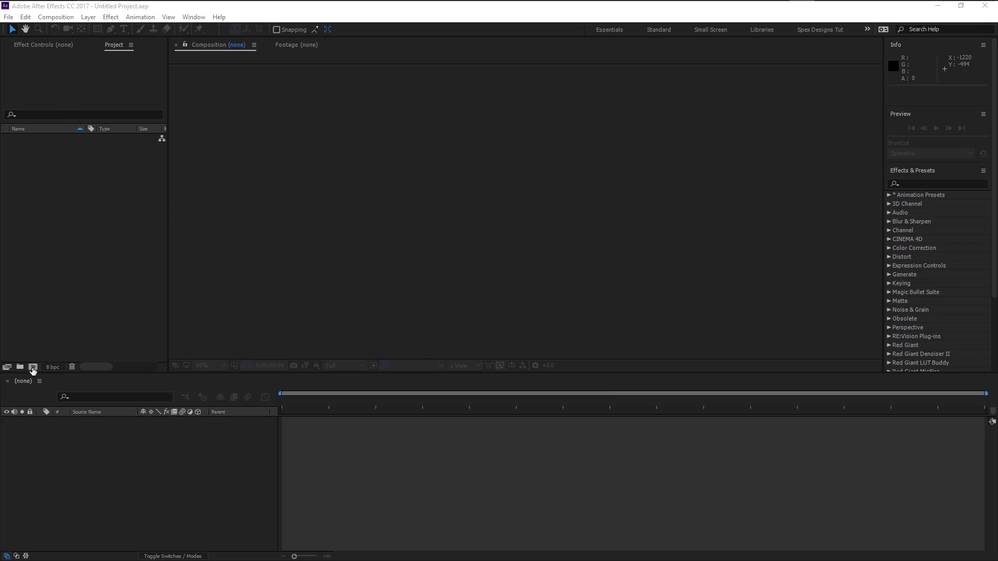
# Create a 1920 x 1080, 25 fps composition named "cinematic reveal"
pyautogui.click(33, 367)
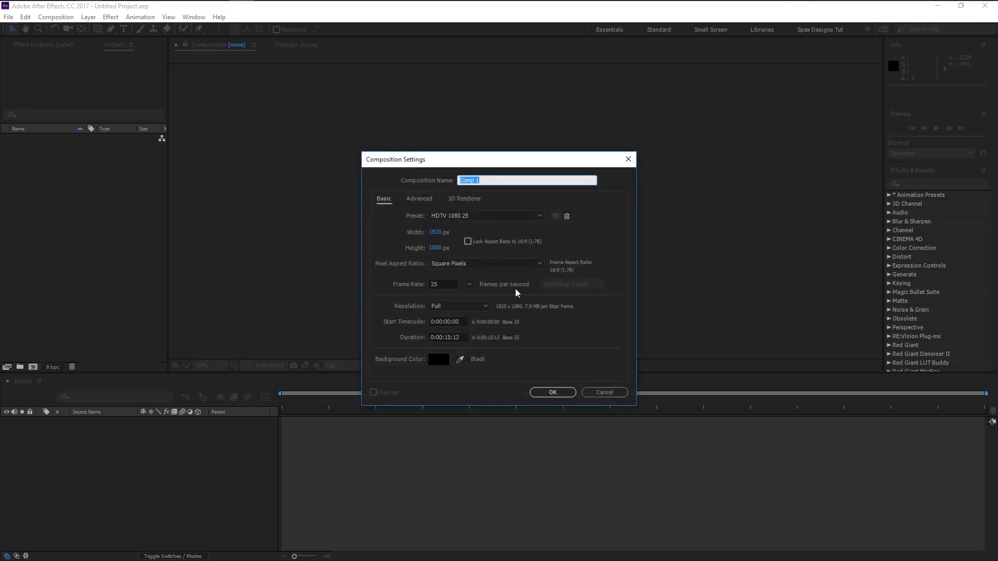
pyautogui.write('cinematic reveal')
pyautogui.click(553, 392)
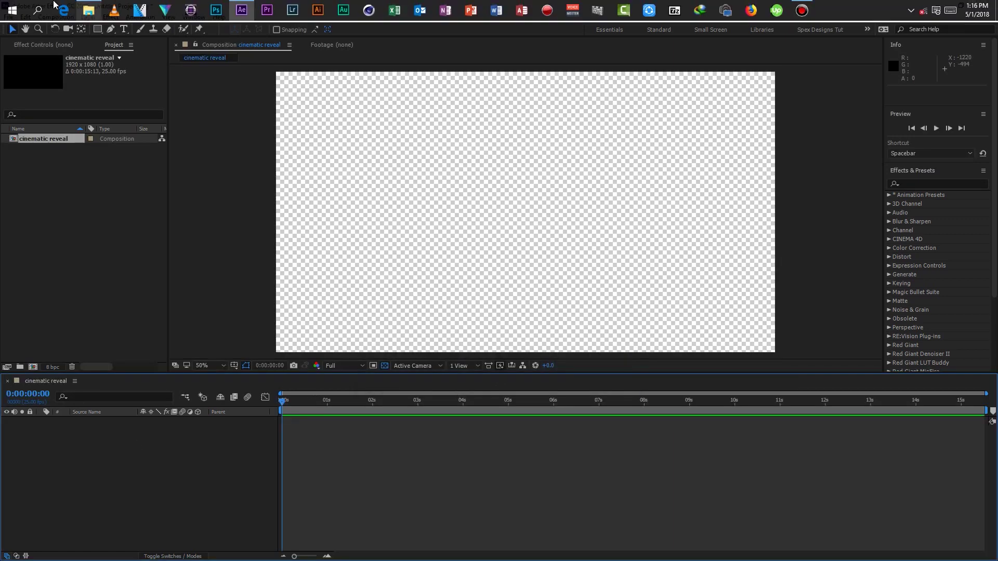
# Import DC-stock.png from the Stock folder into the project and add it to the cinematic reveal timeline
pyautogui.click(89, 10)
pyautogui.moveTo(238, 223); pyautogui.dragTo(26, 188)
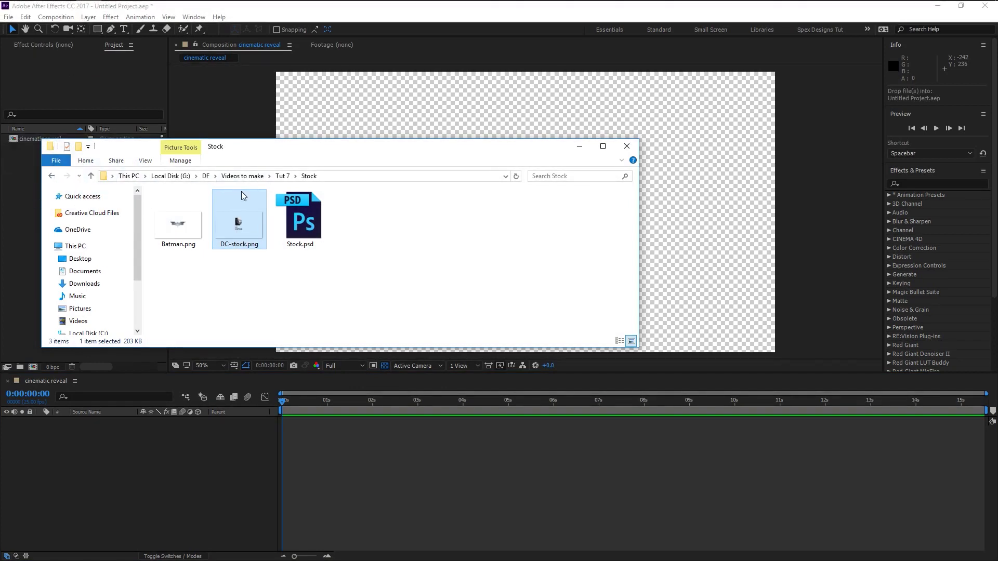
pyautogui.click(580, 146)
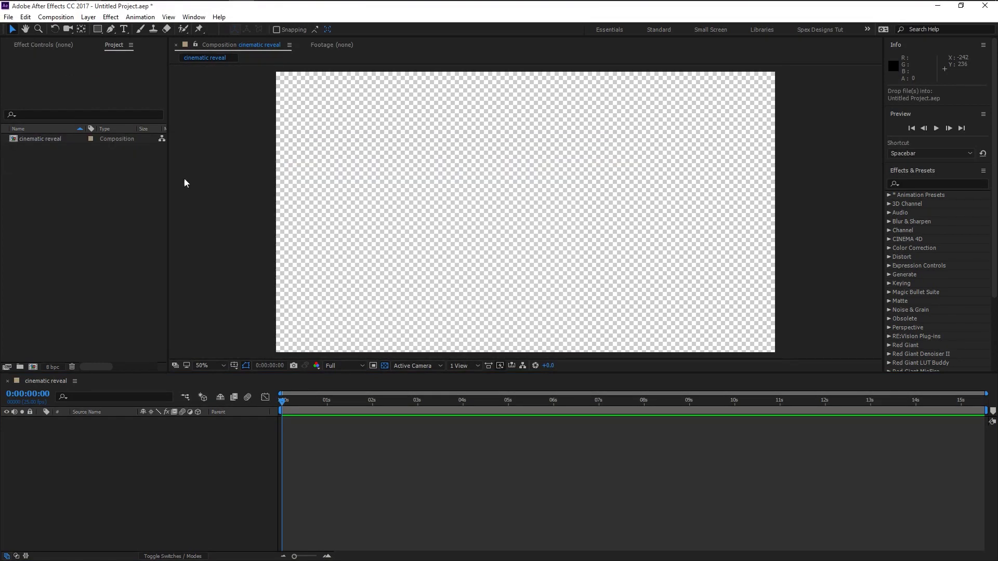
pyautogui.moveTo(61, 150); pyautogui.dragTo(141, 444)
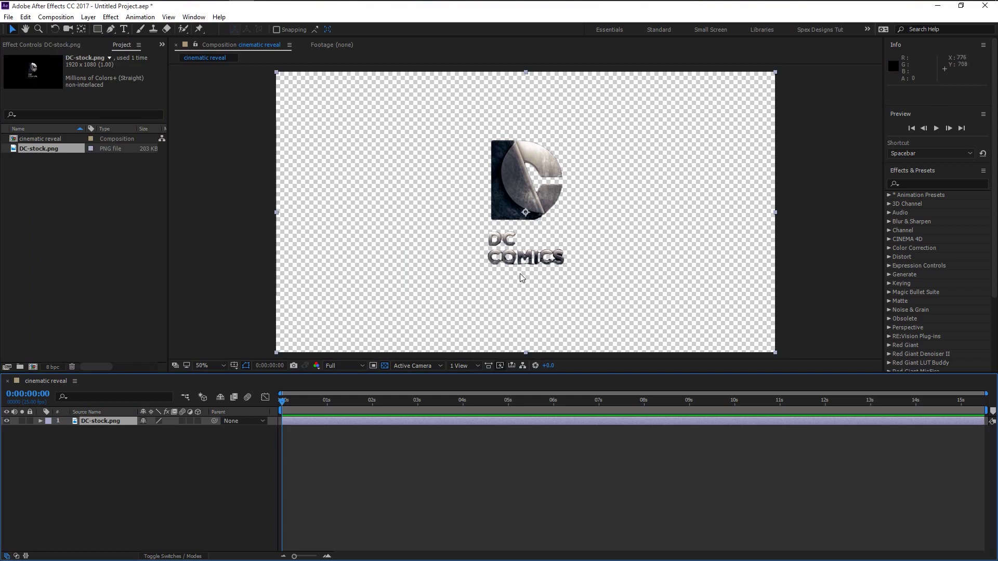
# Add a 1920 x 1080 black solid as a background beneath the DC-stock.png layer and lock it
pyautogui.click(76, 472)
pyautogui.rightClick(75, 472)
pyautogui.moveTo(143, 379)
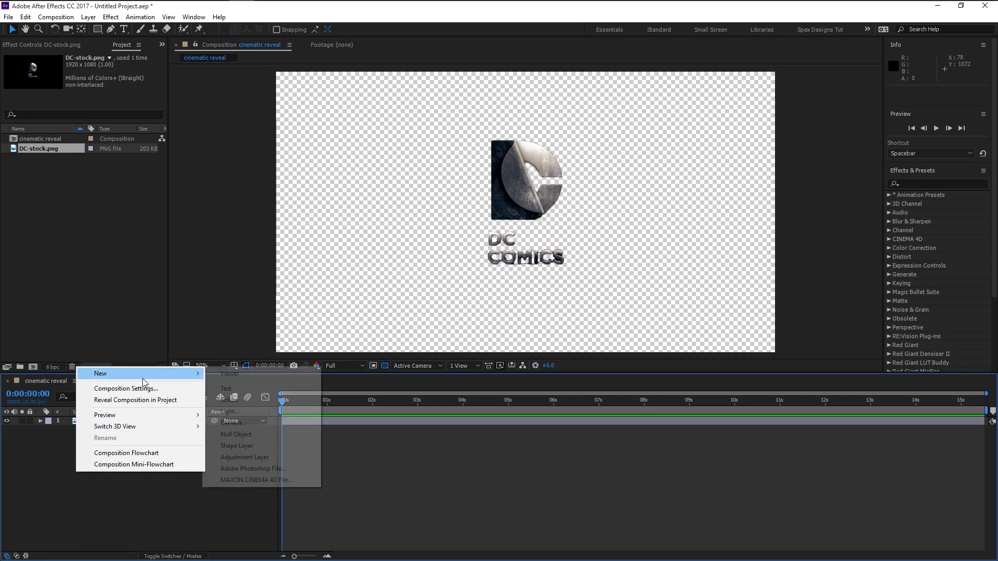
pyautogui.click(265, 401)
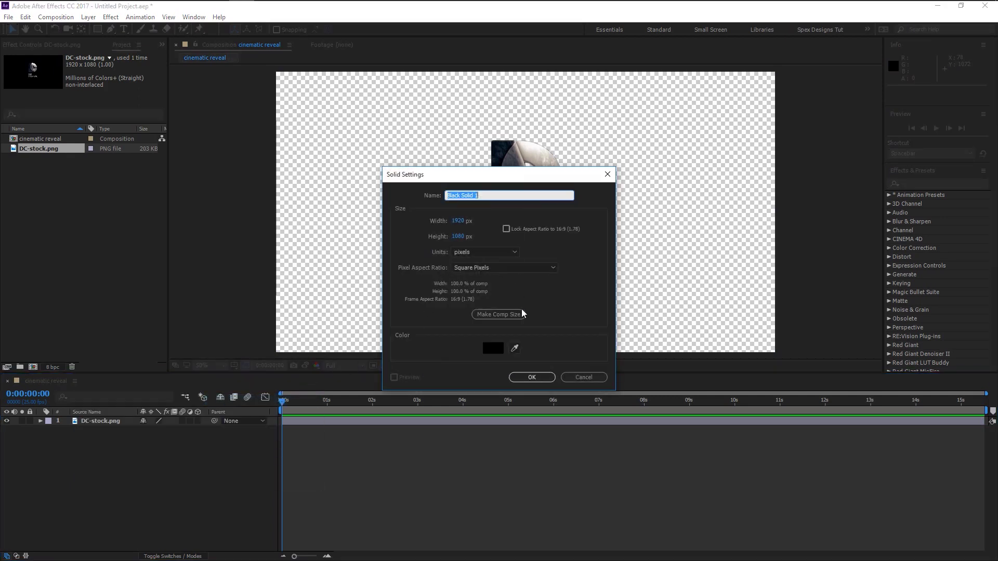
pyautogui.click(536, 379)
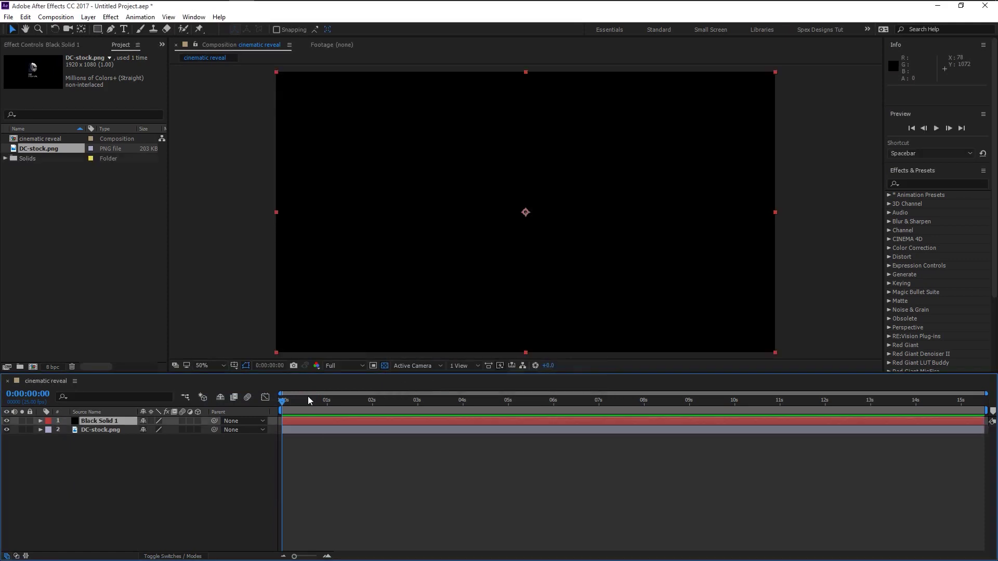
pyautogui.moveTo(89, 444); pyautogui.dragTo(89, 453)
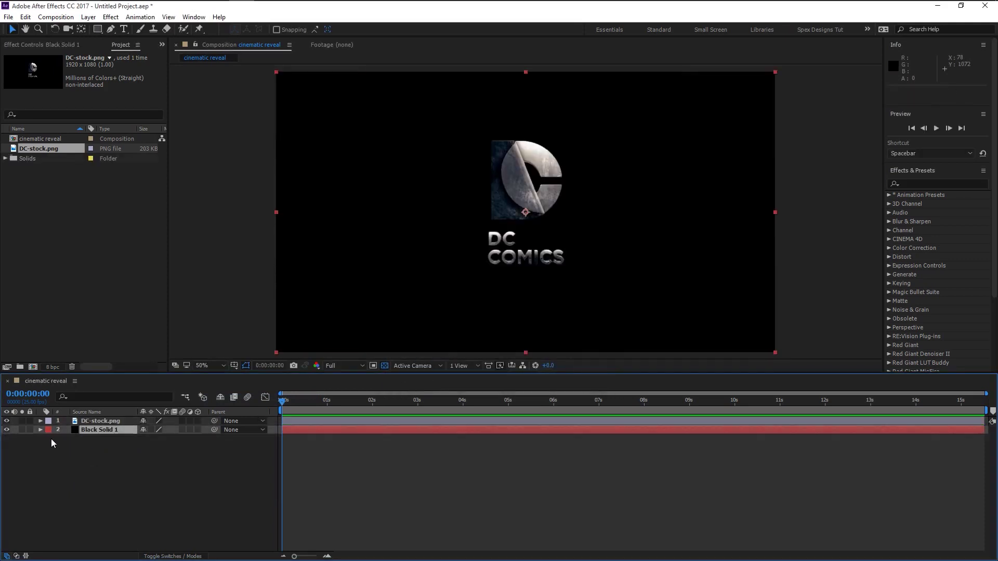
pyautogui.click(30, 431)
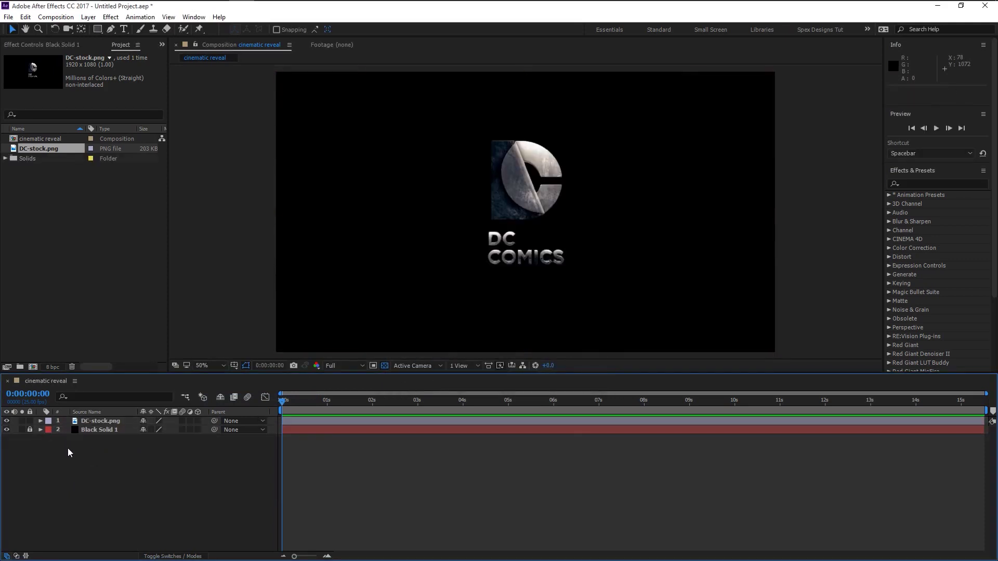
# Add a second full-frame black solid above the DC-stock.png layer and preview the composition
pyautogui.rightClick(132, 459)
pyautogui.moveTo(206, 369)
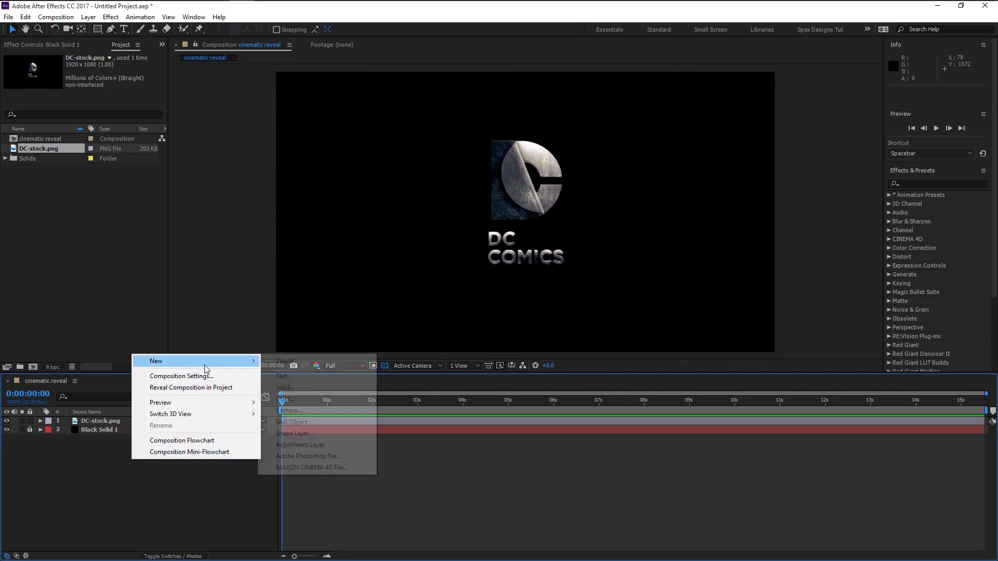
pyautogui.click(314, 388)
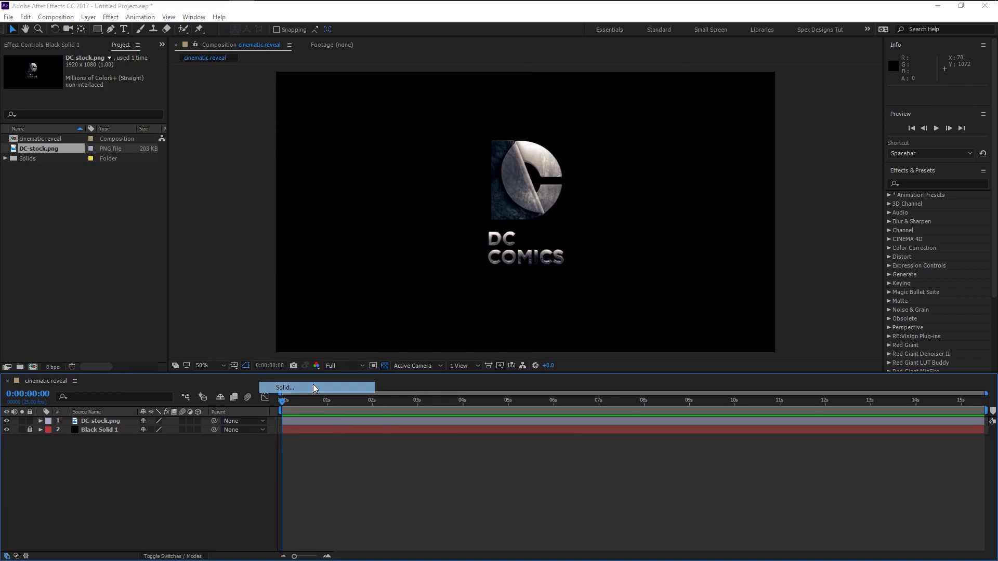
pyautogui.click(518, 378)
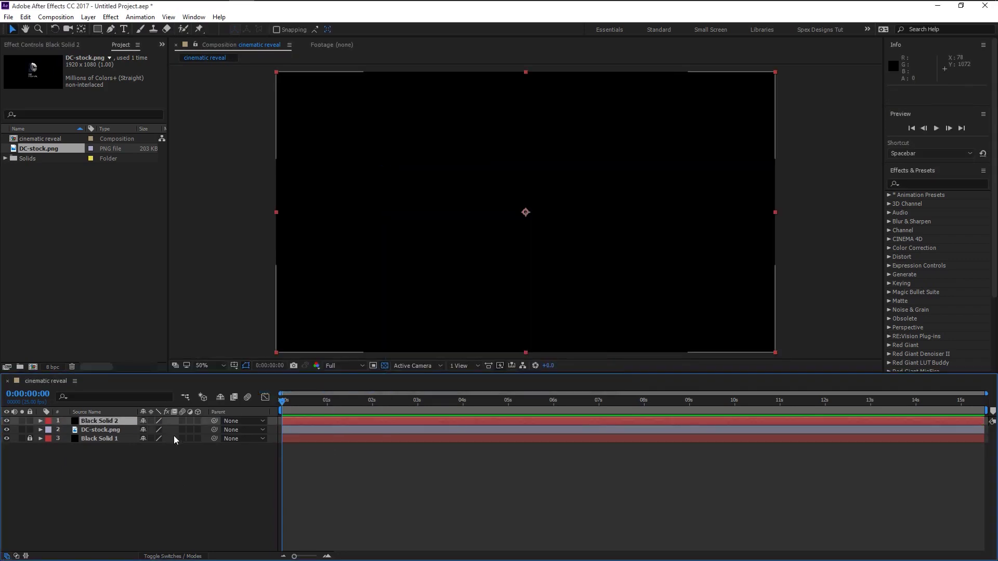
pyautogui.press('space')
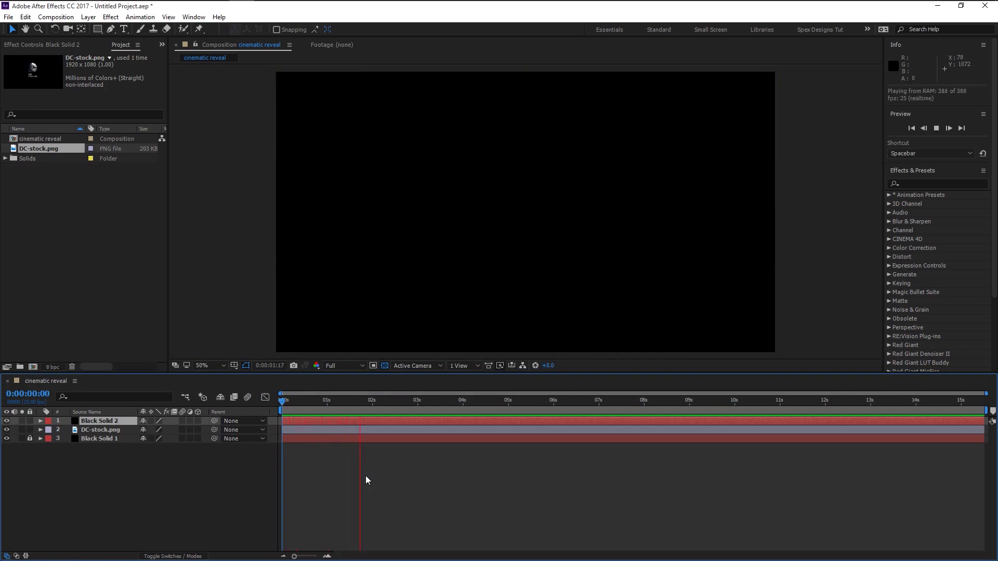
pyautogui.press('space')
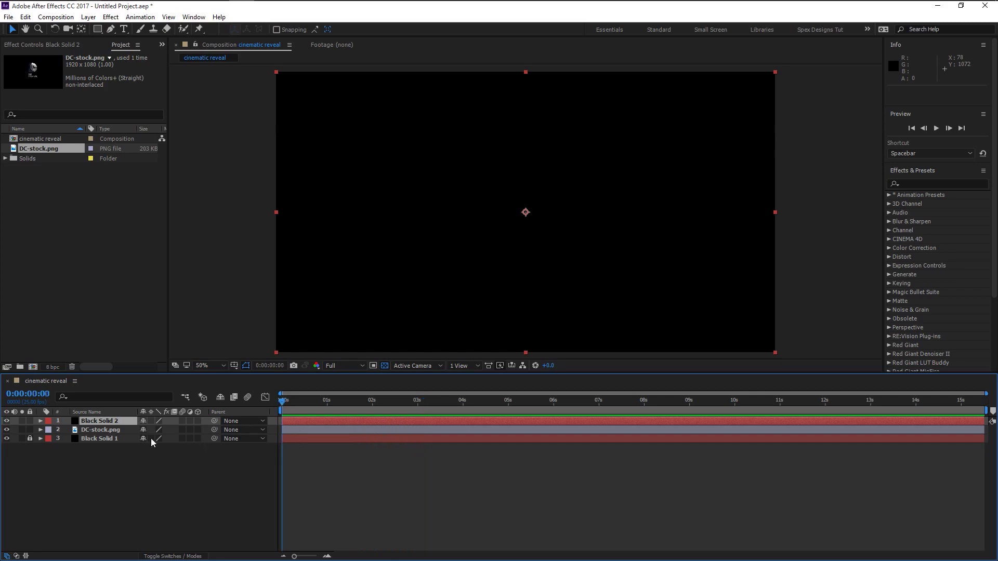
# Keyframe the top black solid's opacity from 100% at 0 seconds to 0% at 6 seconds
pyautogui.press('t')
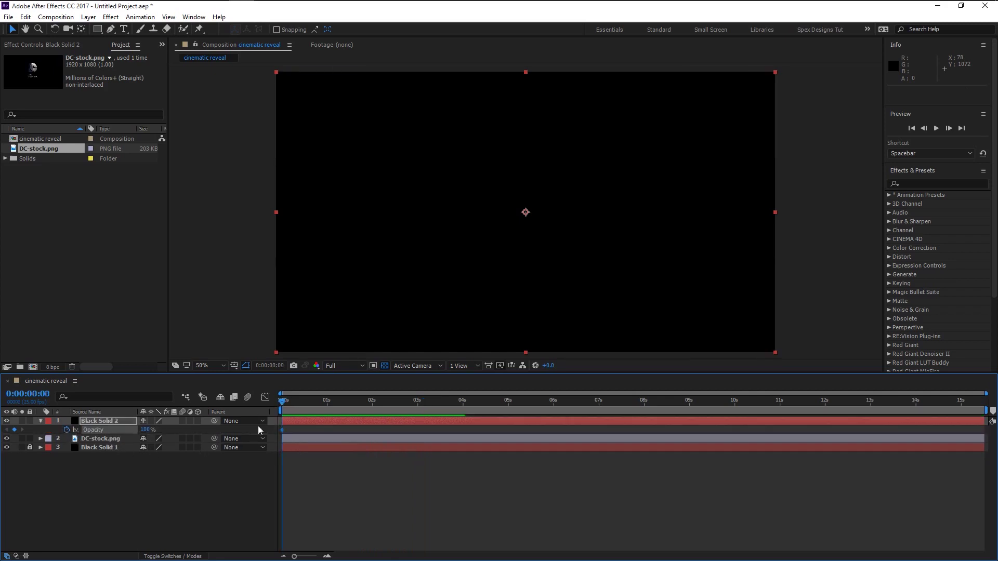
pyautogui.moveTo(299, 401); pyautogui.dragTo(557, 410)
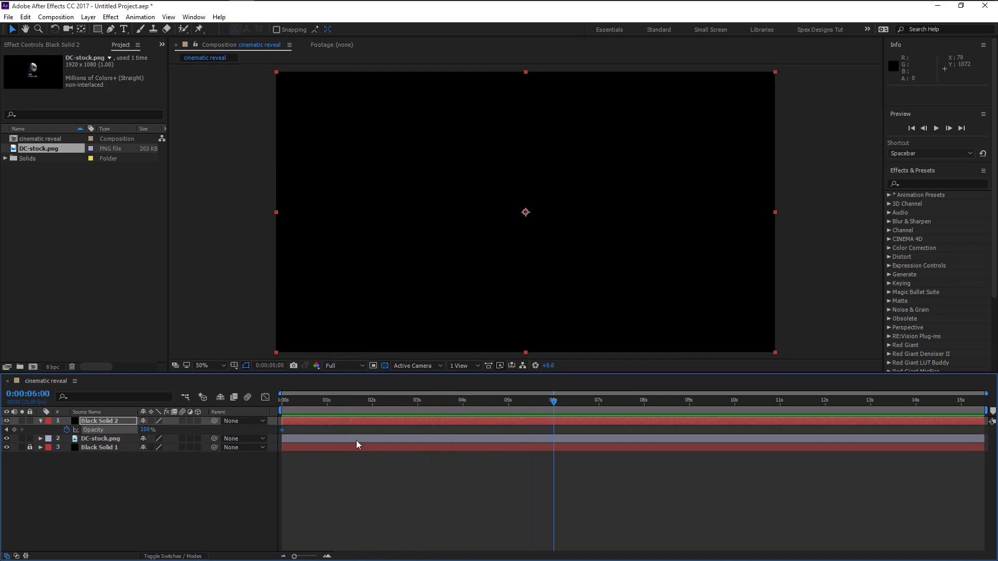
pyautogui.click(145, 430)
pyautogui.write('0')
pyautogui.press('Return')
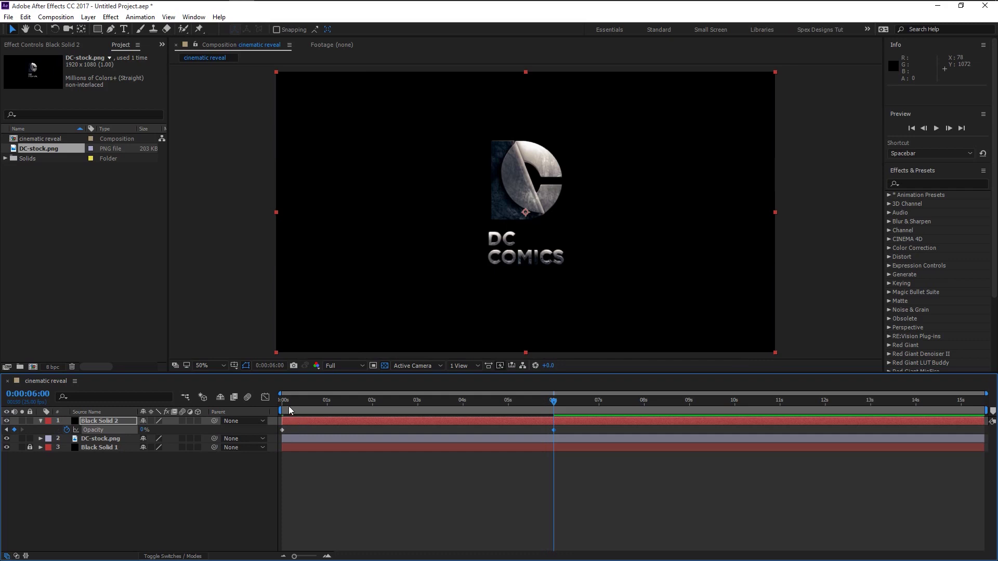
# Play the composition from the start to check the logo's fade-in
pyautogui.click(274, 405)
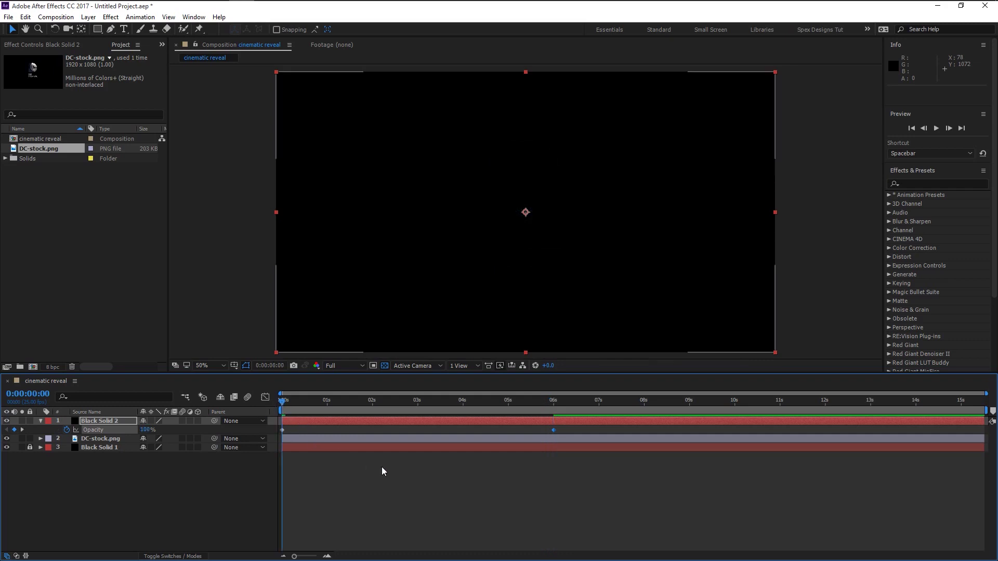
pyautogui.press('space')
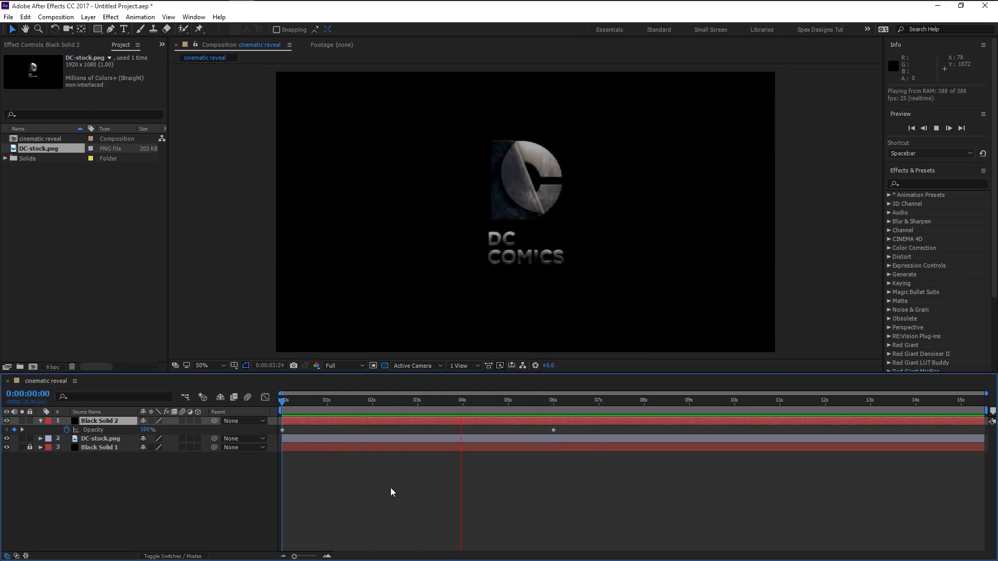
pyautogui.press('space')
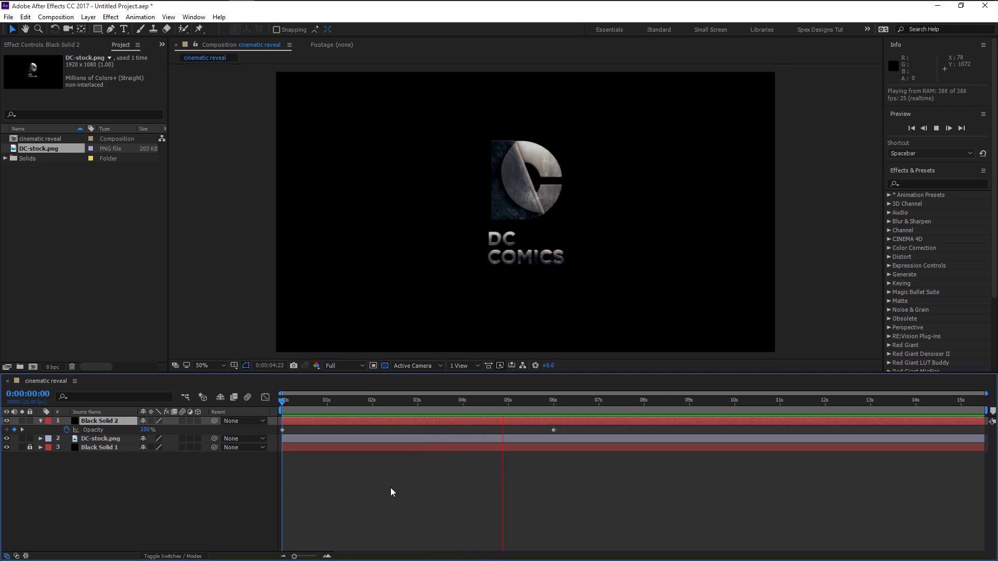
pyautogui.press('space')
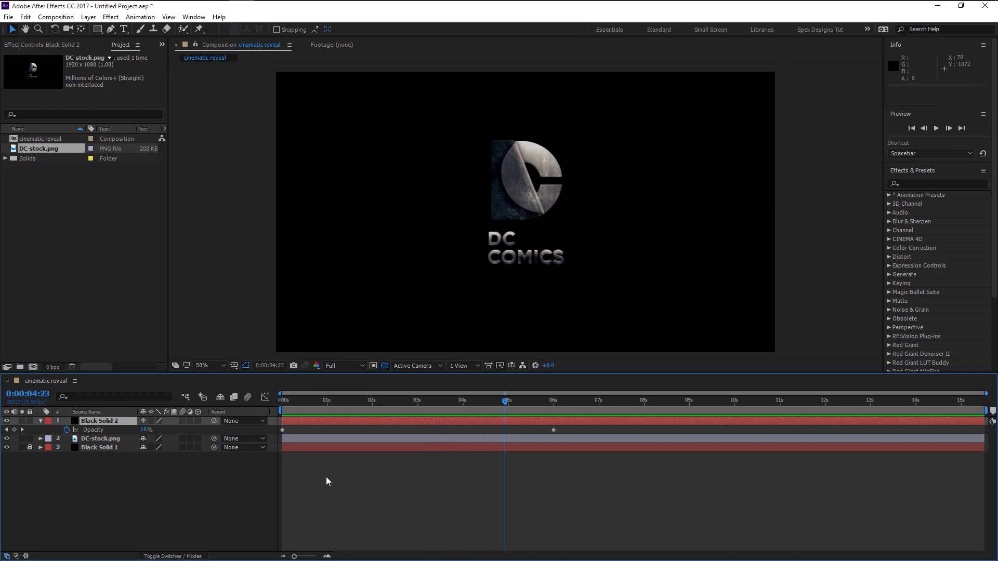
# Duplicate the fading black solid, shift the lower copy 14 frames later, and extend its start back to 0 seconds
pyautogui.hotkey('ctrl', 'd')
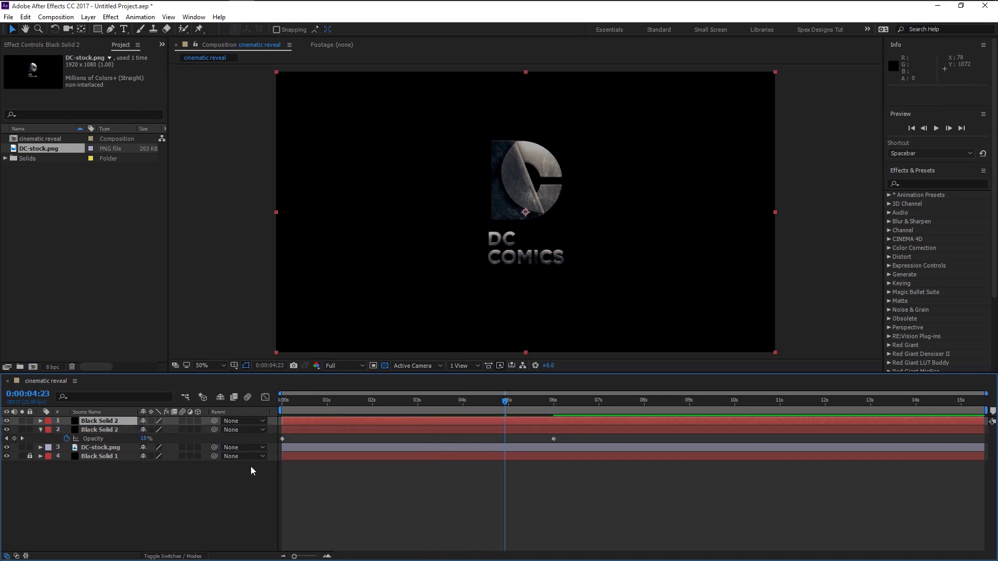
pyautogui.press('t')
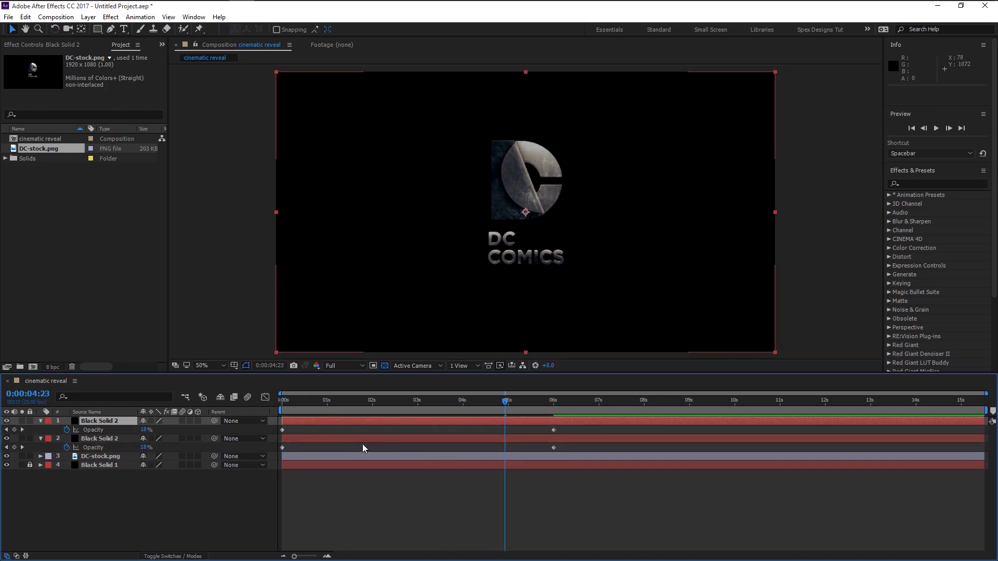
pyautogui.click(383, 439)
pyautogui.moveTo(364, 438); pyautogui.dragTo(389, 438)
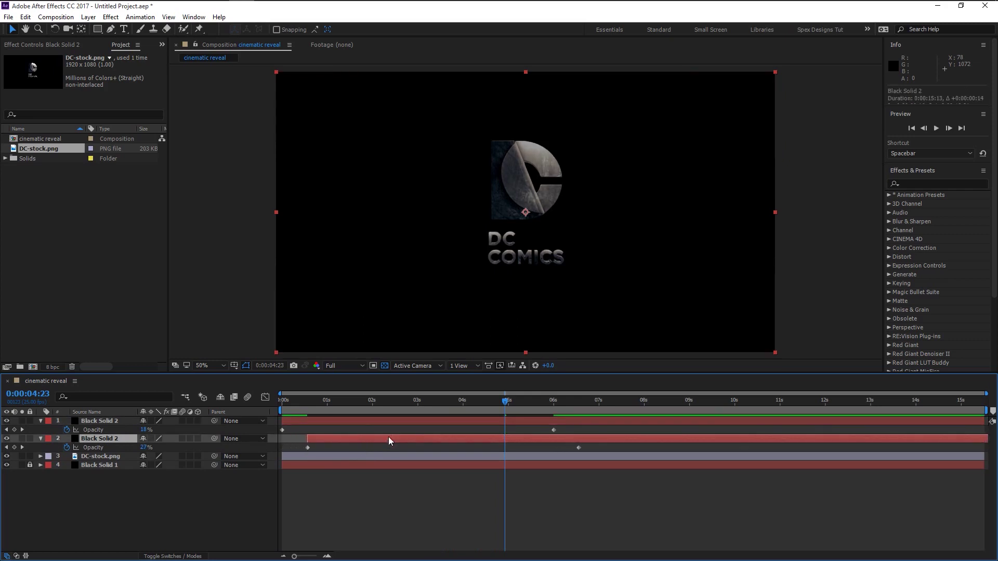
pyautogui.moveTo(308, 439); pyautogui.dragTo(282, 442)
# Duplicate the top black solid again, shift the middle copy about 6 frames later with its start extended to 0, and show the top copy's opacity keyframes
pyautogui.click(295, 422)
pyautogui.hotkey('ctrl', 'd')
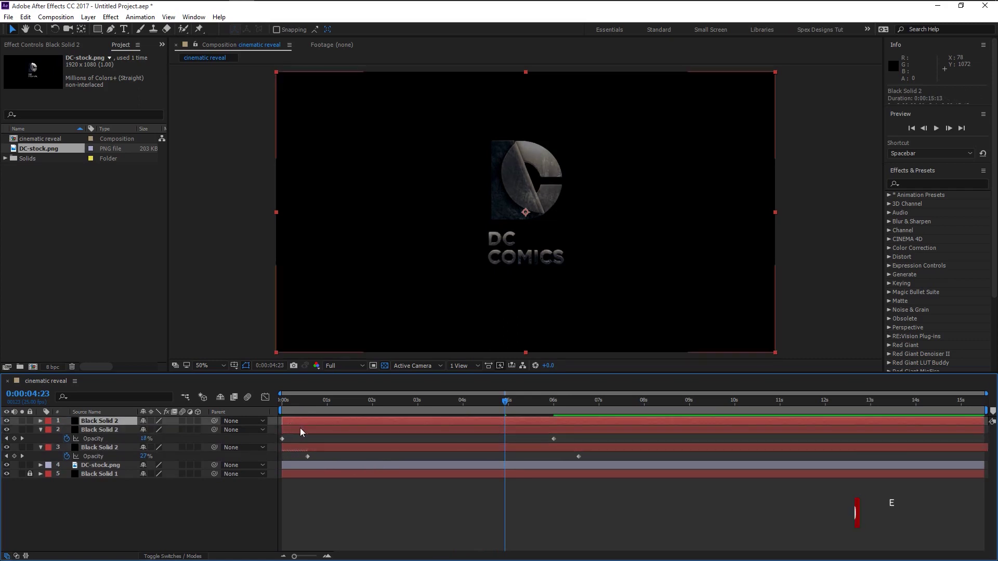
pyautogui.moveTo(332, 427); pyautogui.dragTo(283, 432)
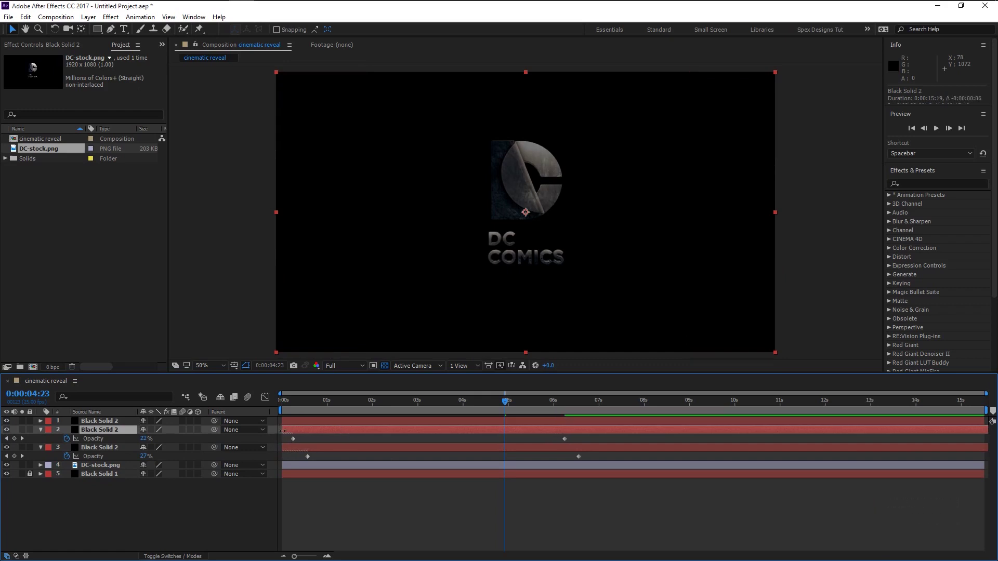
pyautogui.click(285, 423)
pyautogui.press('t')
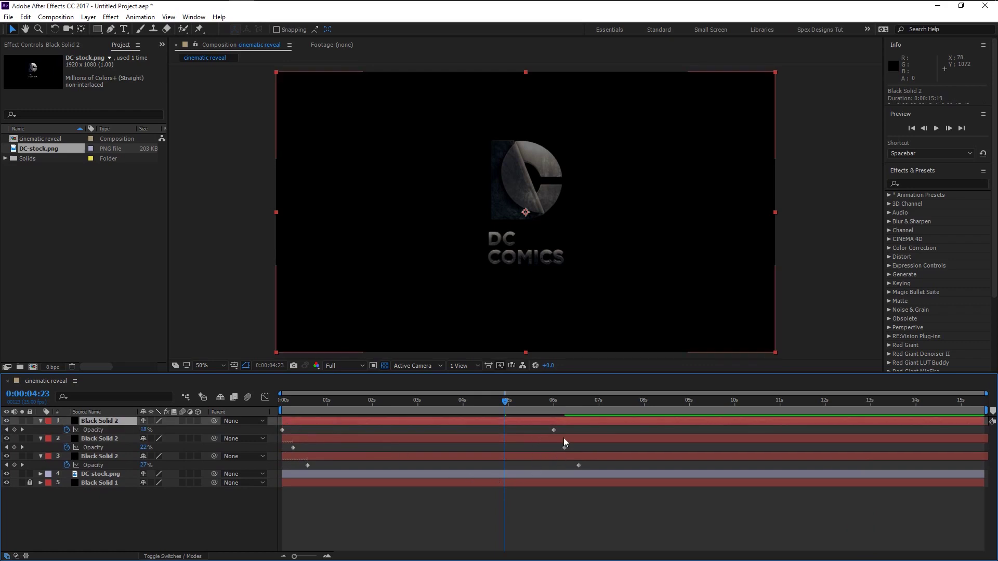
# Nudge the middle and lowest fading solids a few frames later each, extending their starts back to 0 seconds
pyautogui.moveTo(564, 438); pyautogui.dragTo(566, 437)
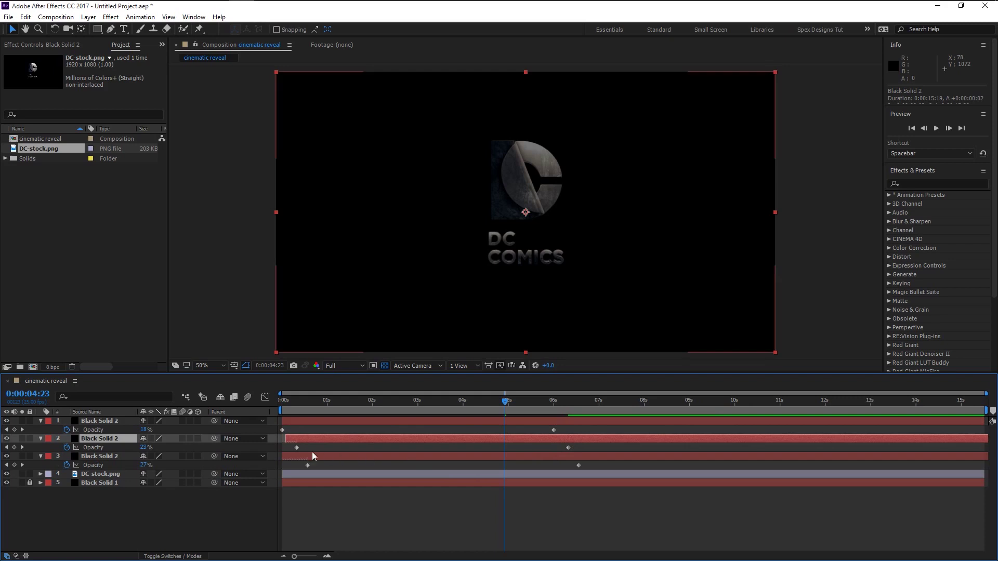
pyautogui.moveTo(286, 439); pyautogui.dragTo(281, 439)
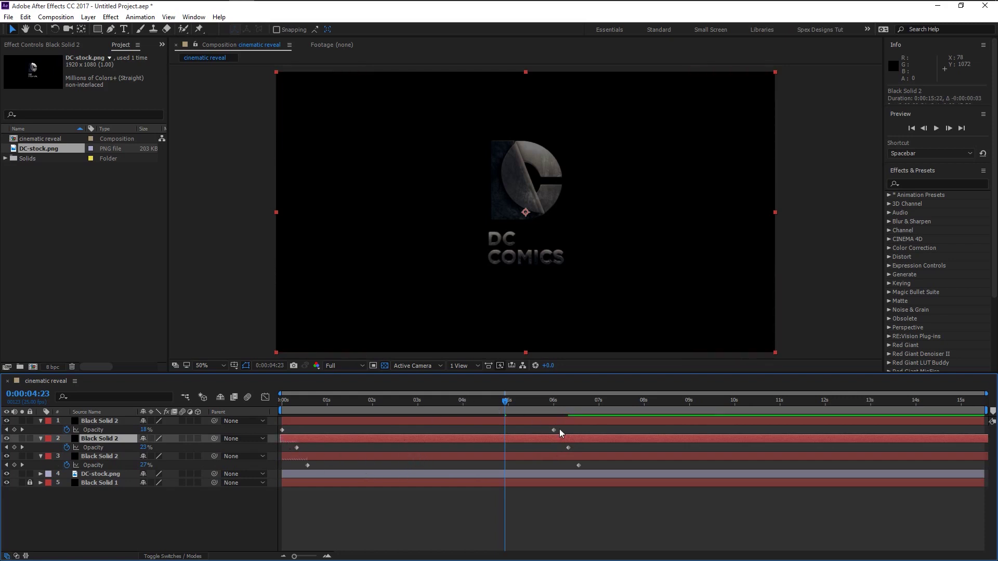
pyautogui.moveTo(585, 456); pyautogui.dragTo(587, 455)
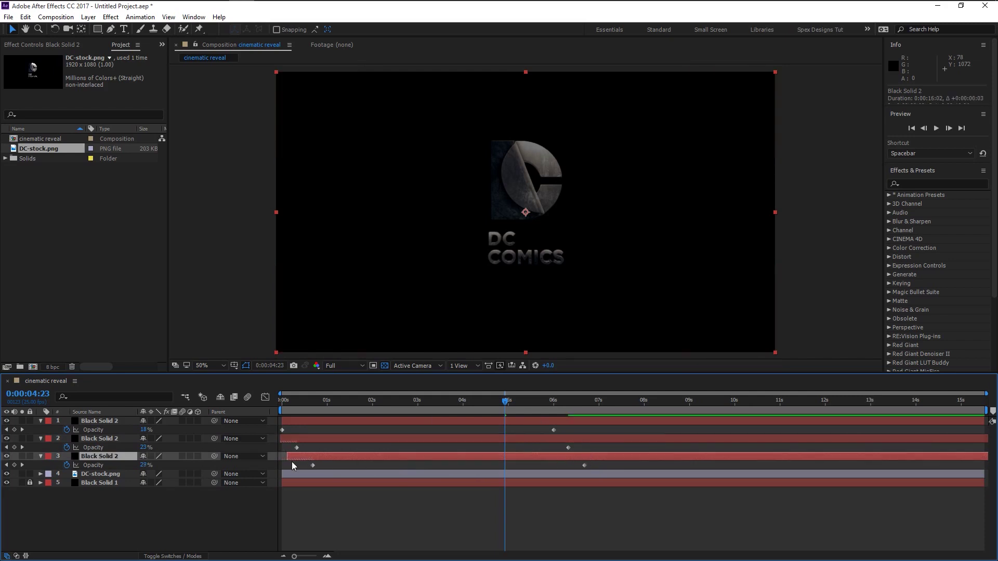
pyautogui.moveTo(287, 457); pyautogui.dragTo(283, 457)
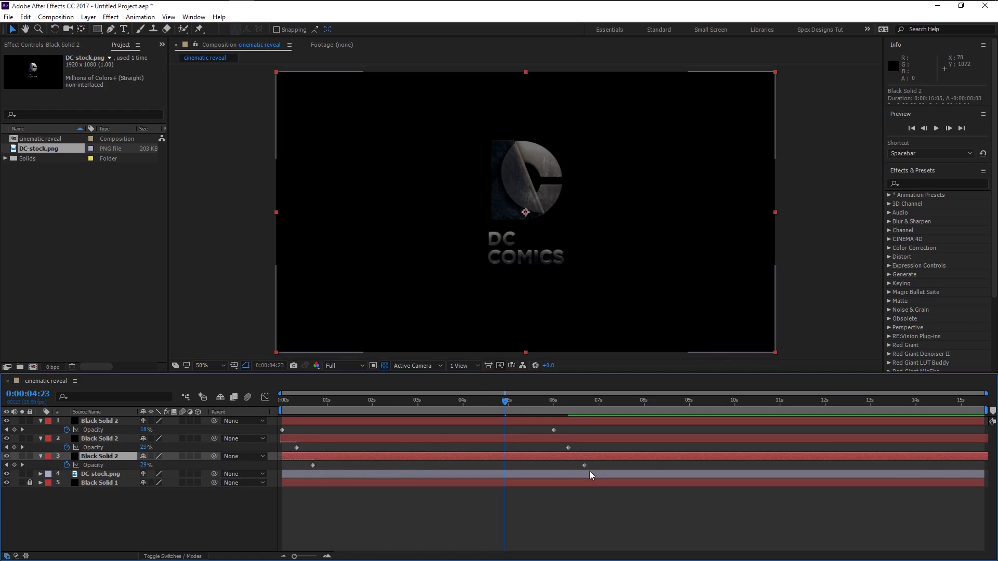
# Play the composition from the start to check the staggered fade-in of the logo
pyautogui.click(283, 404)
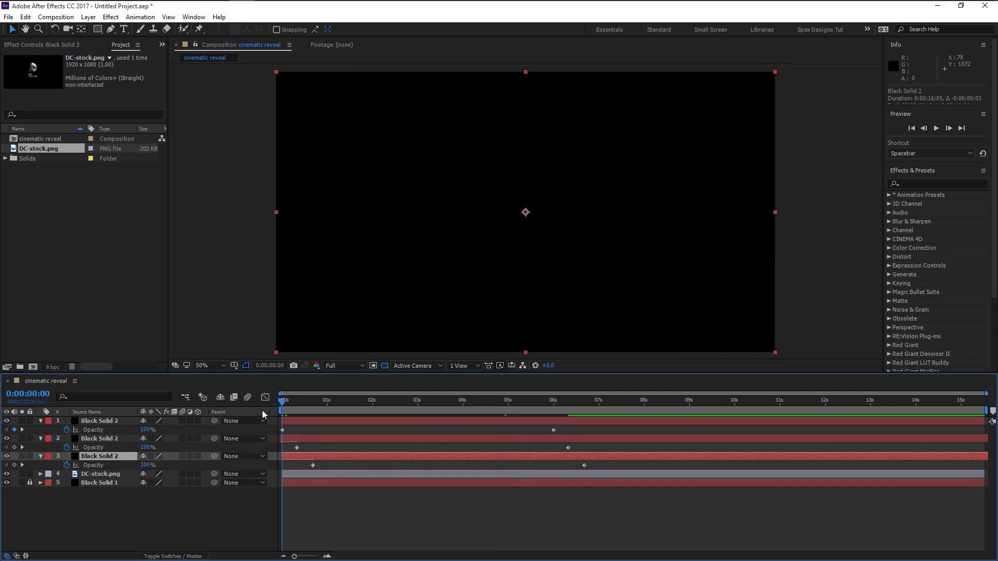
pyautogui.press('space')
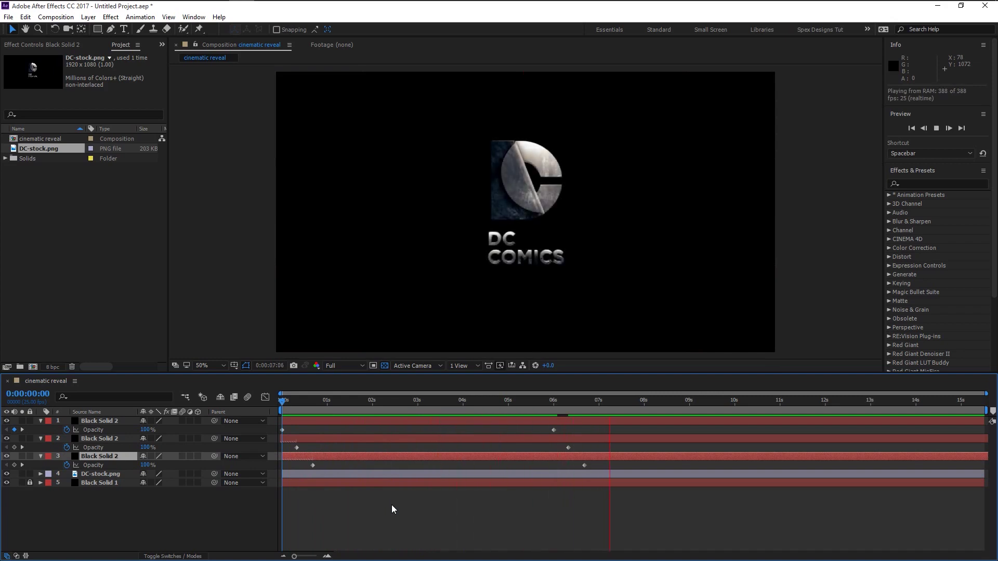
pyautogui.press('space')
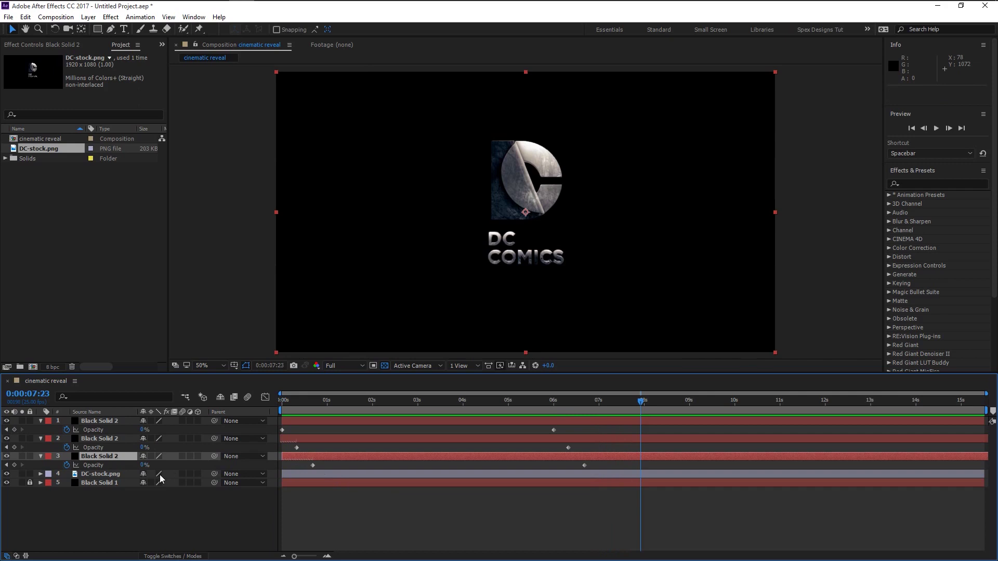
# Show the Position property of the DC-stock.png layer and make it a 3D layer
pyautogui.click(124, 475)
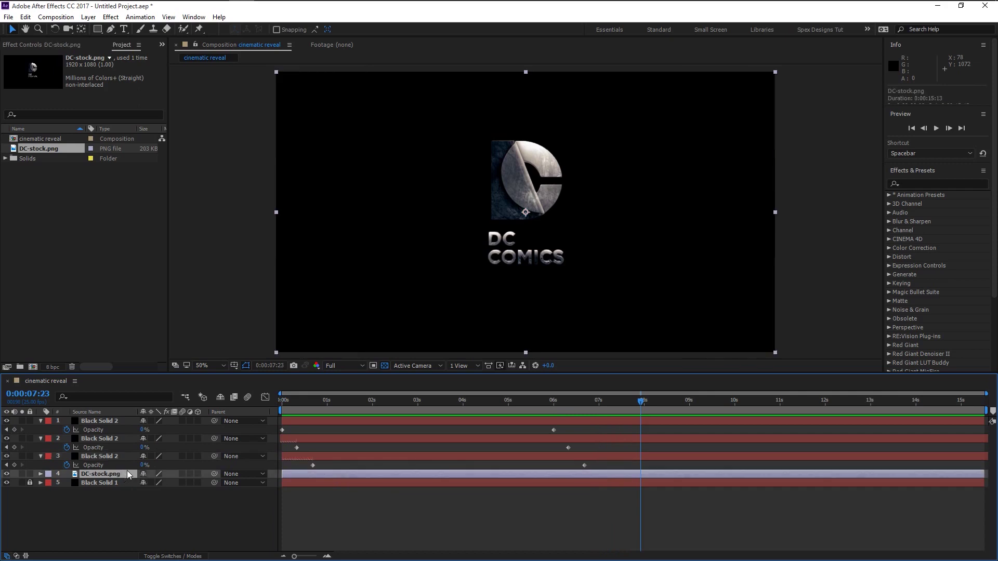
pyautogui.press('p')
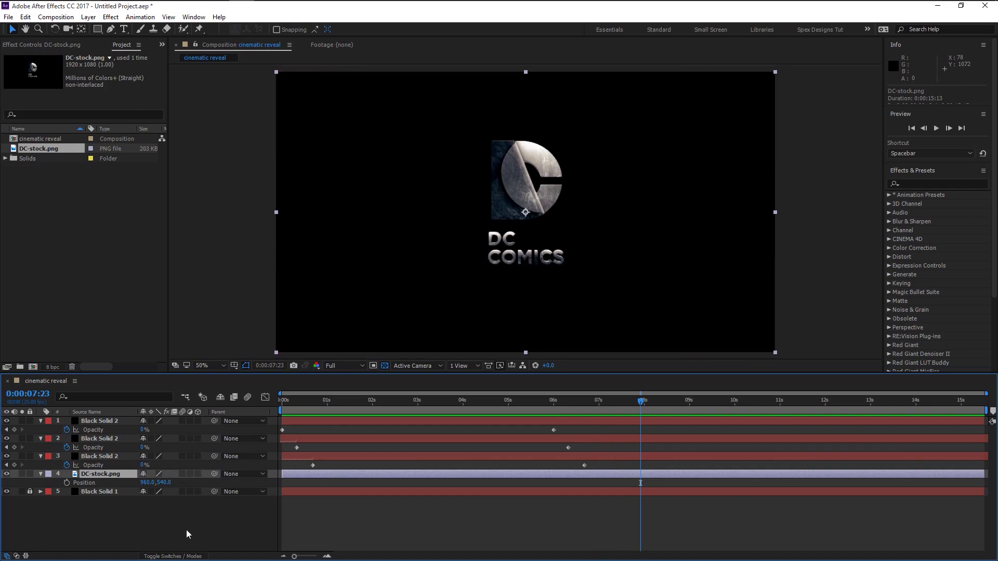
pyautogui.click(189, 556)
pyautogui.click(188, 556)
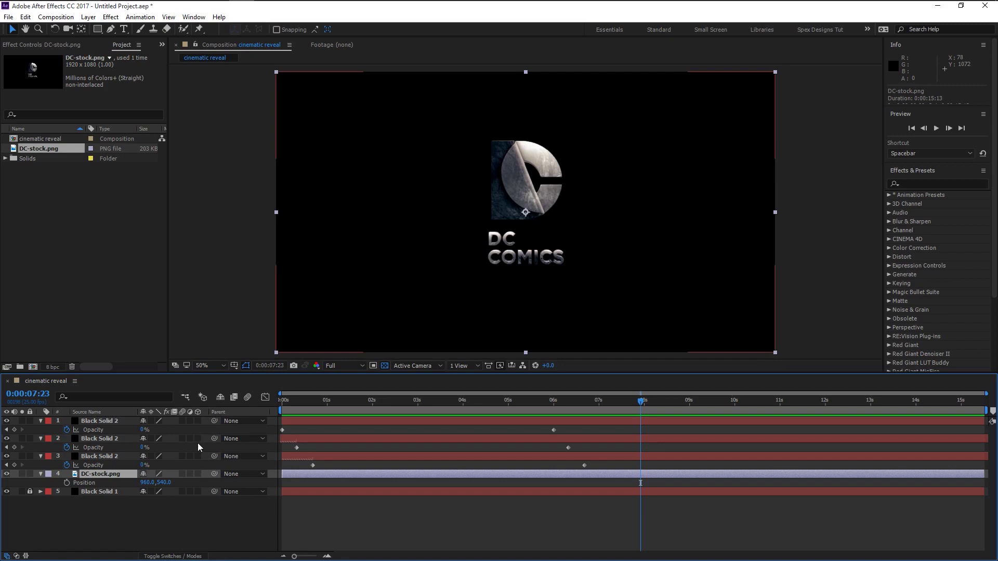
pyautogui.click(197, 474)
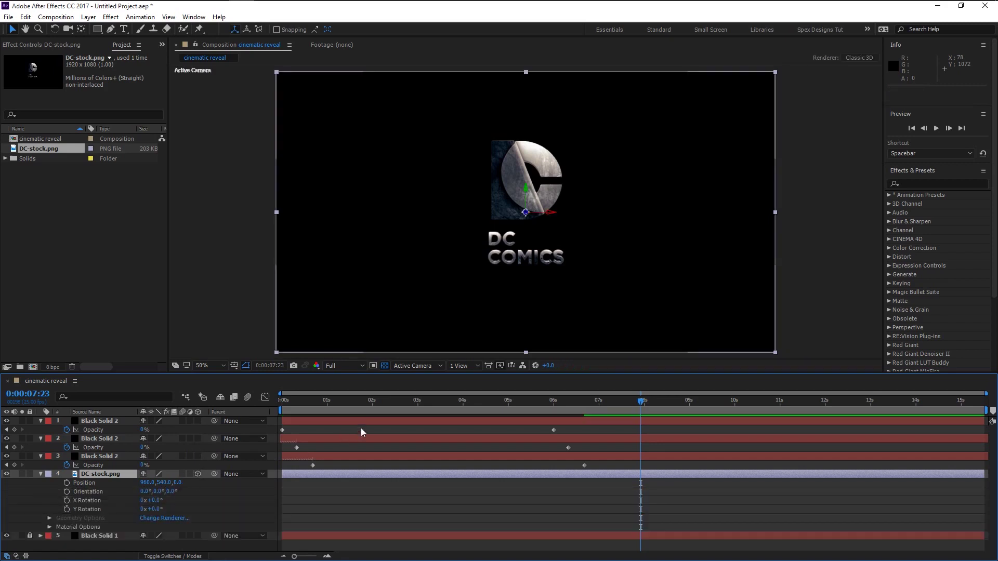
# Start a Position keyframe on the logo layer at 0:00:00:01 with a Z value of 209
pyautogui.moveTo(338, 404); pyautogui.dragTo(285, 420)
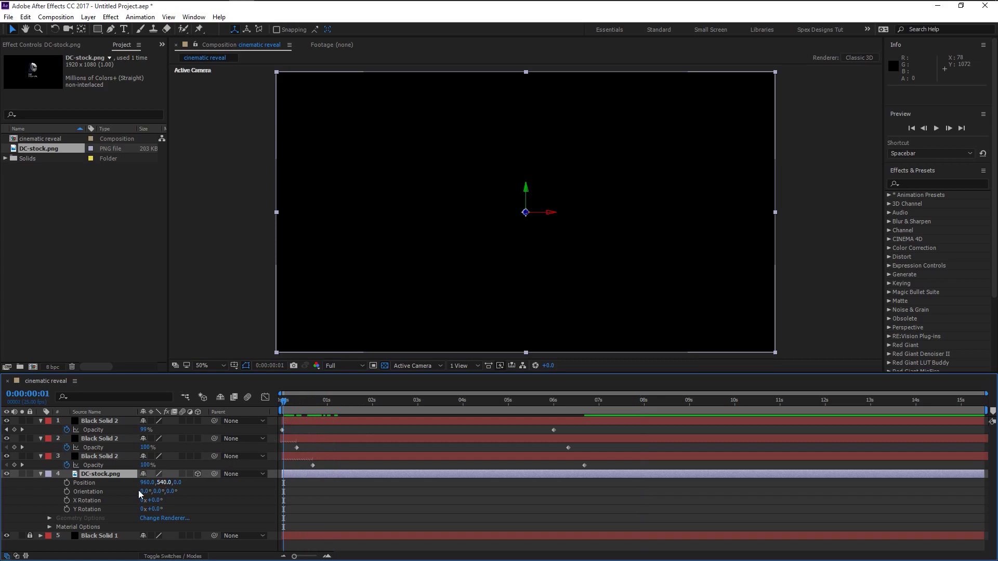
pyautogui.click(66, 483)
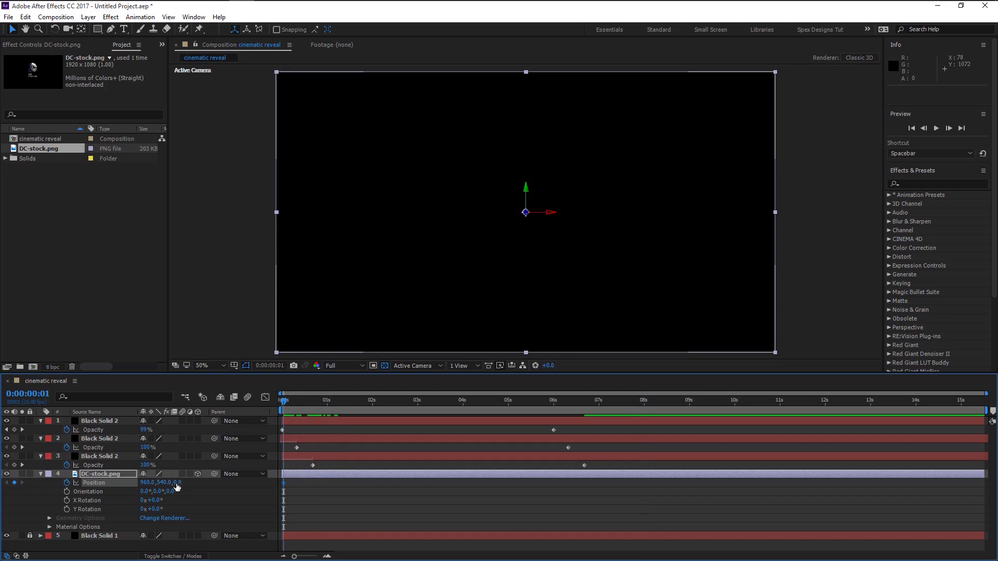
pyautogui.moveTo(178, 483); pyautogui.dragTo(322, 469)
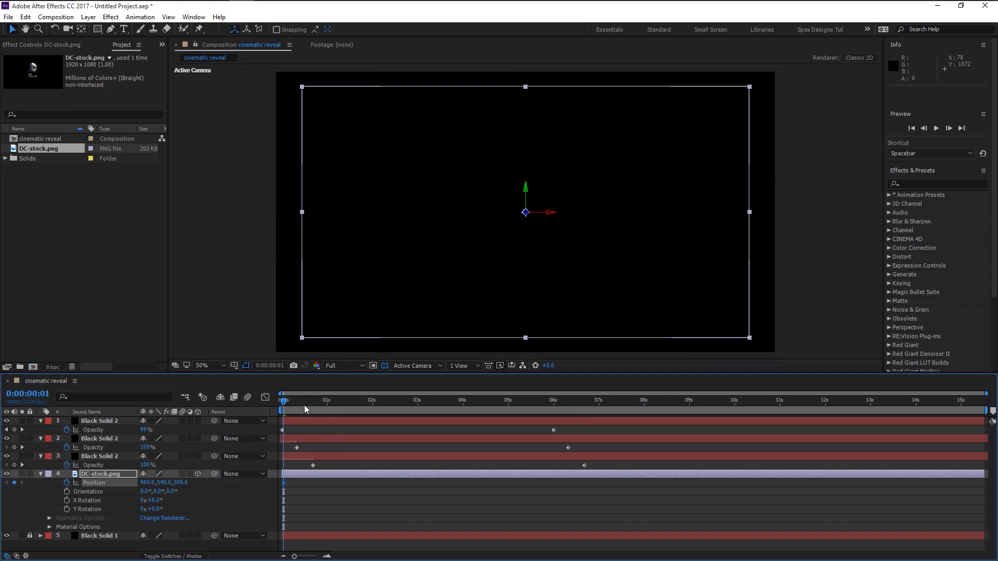
# Keyframe the logo's Z position to 0 at 0:00:06:17, in line with the last solid's final opacity keyframe
pyautogui.moveTo(285, 404); pyautogui.dragTo(584, 438)
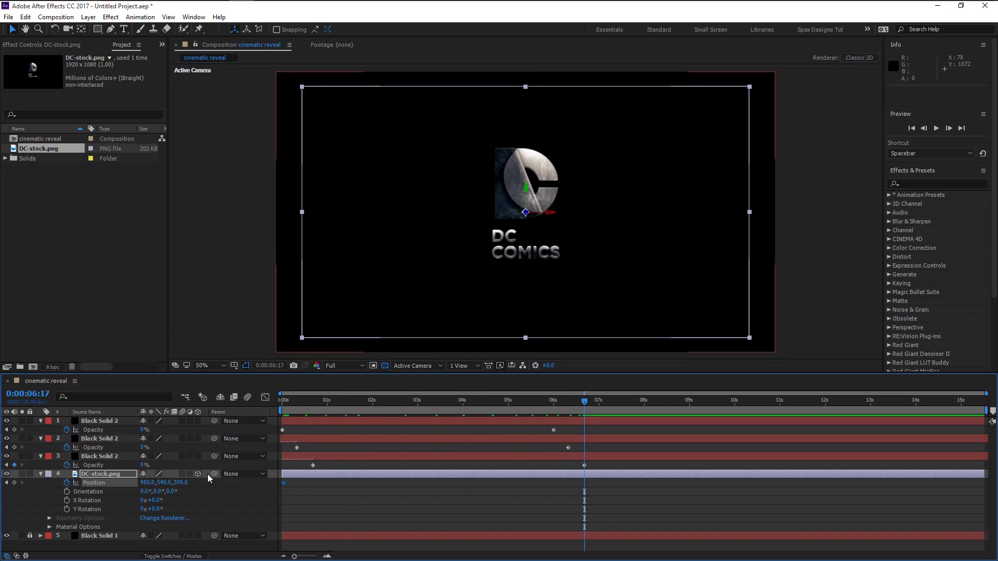
pyautogui.click(179, 482)
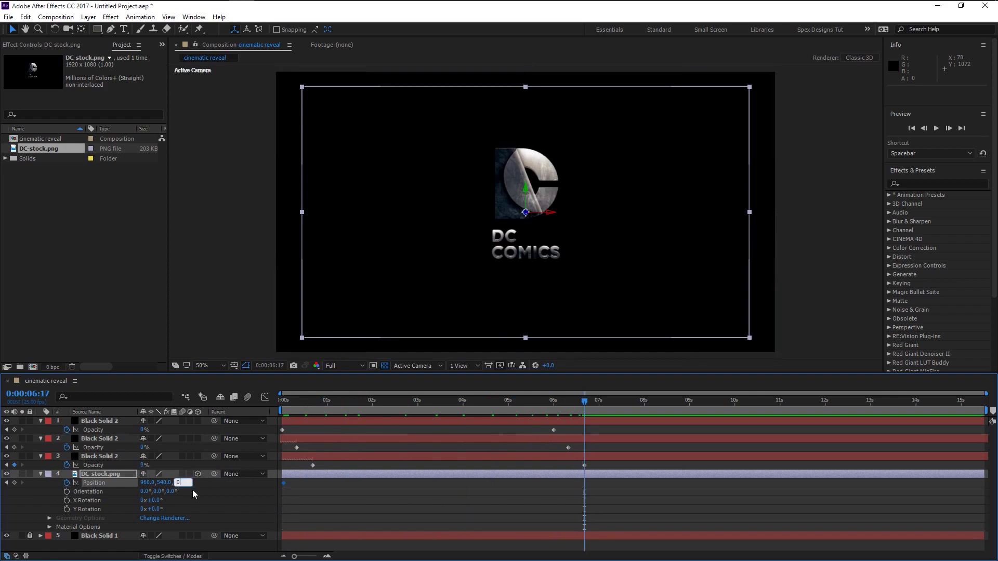
pyautogui.press('Return')
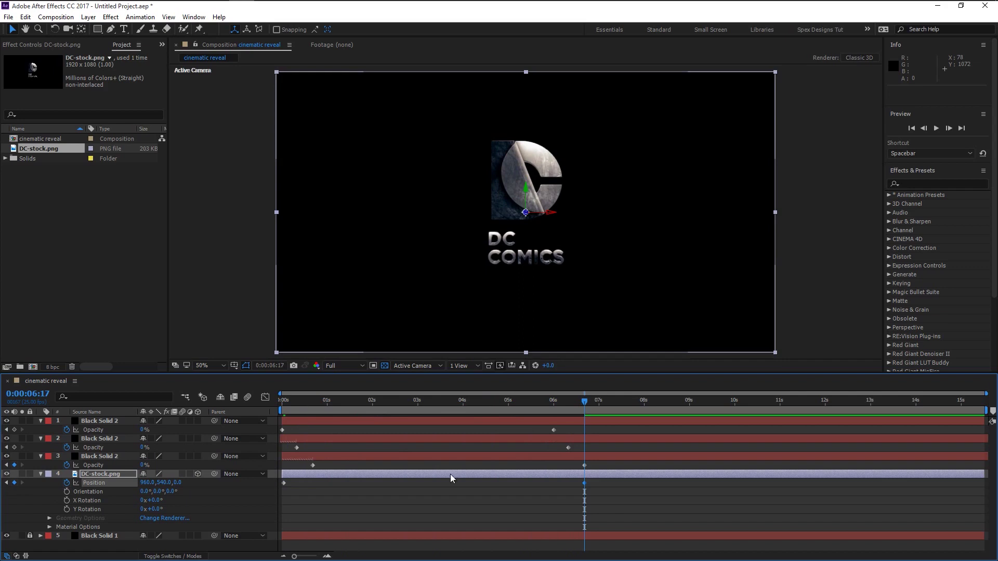
pyautogui.click(591, 495)
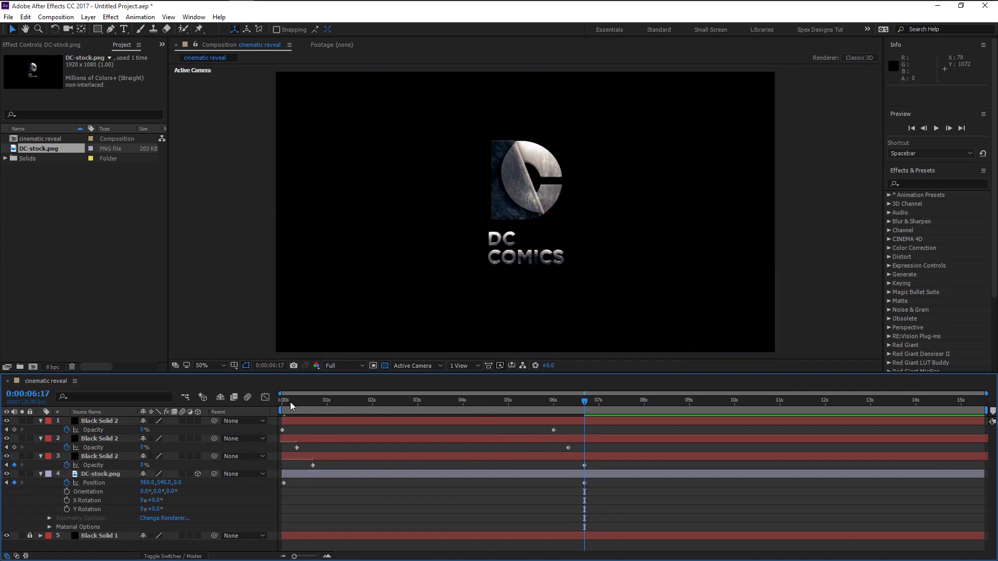
# Preview the composition from the start to check the logo's forward movement
pyautogui.moveTo(291, 401); pyautogui.dragTo(261, 404)
pyautogui.press('space')
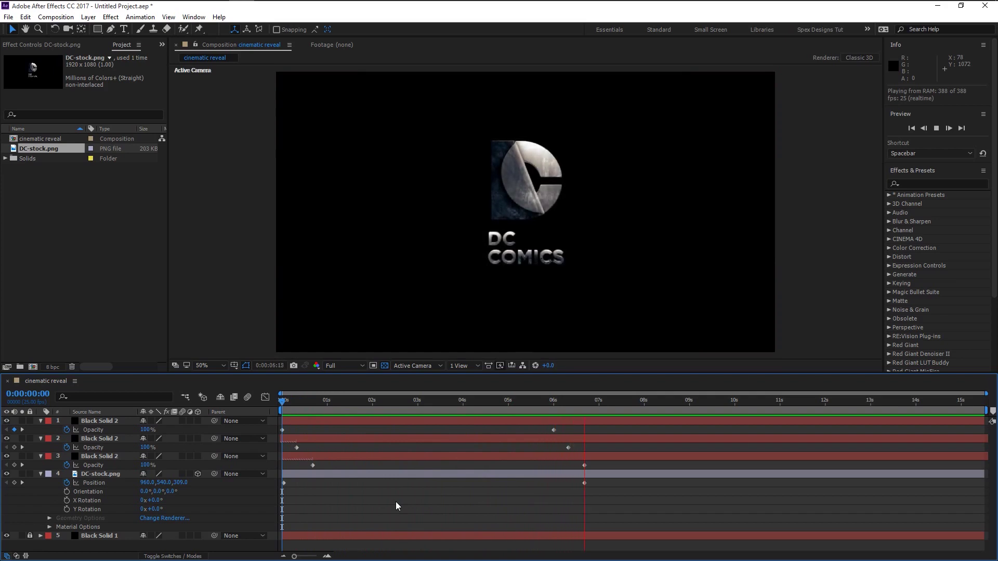
pyautogui.press('space')
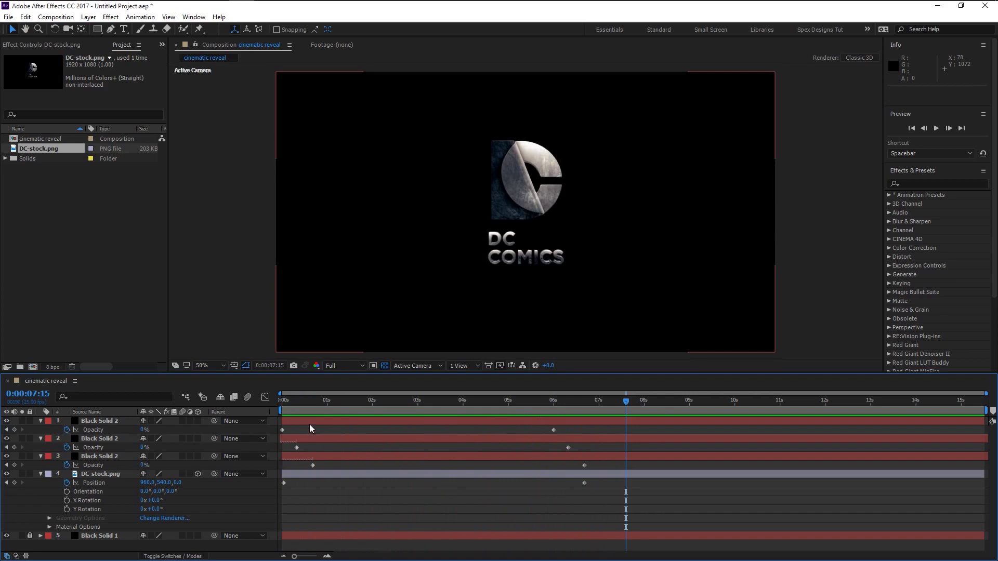
# Set the logo's starting Z position to 652 and replay the animation
pyautogui.click(281, 403)
pyautogui.click(283, 406)
pyautogui.moveTo(181, 483); pyautogui.dragTo(144, 484)
pyautogui.click(348, 494)
pyautogui.press('Home')
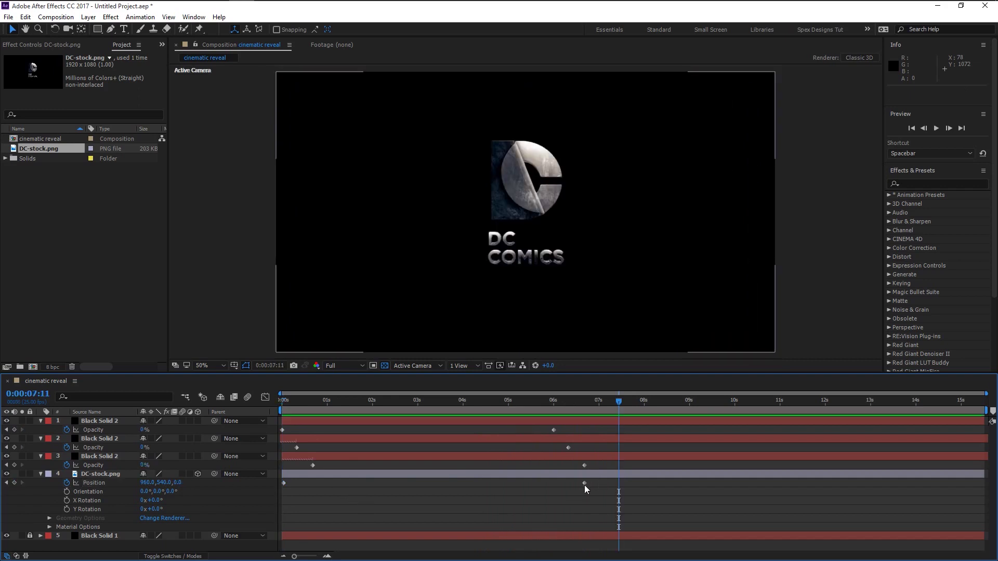
# Apply Easy Ease to the logo's final Position keyframe
pyautogui.click(584, 484)
pyautogui.rightClick(585, 483)
pyautogui.moveTo(634, 479)
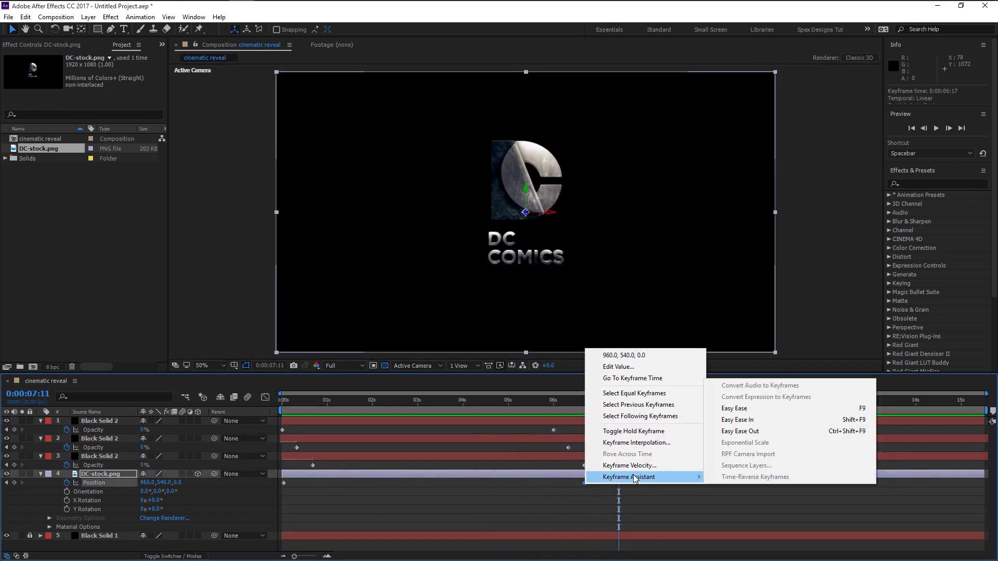
pyautogui.click(794, 409)
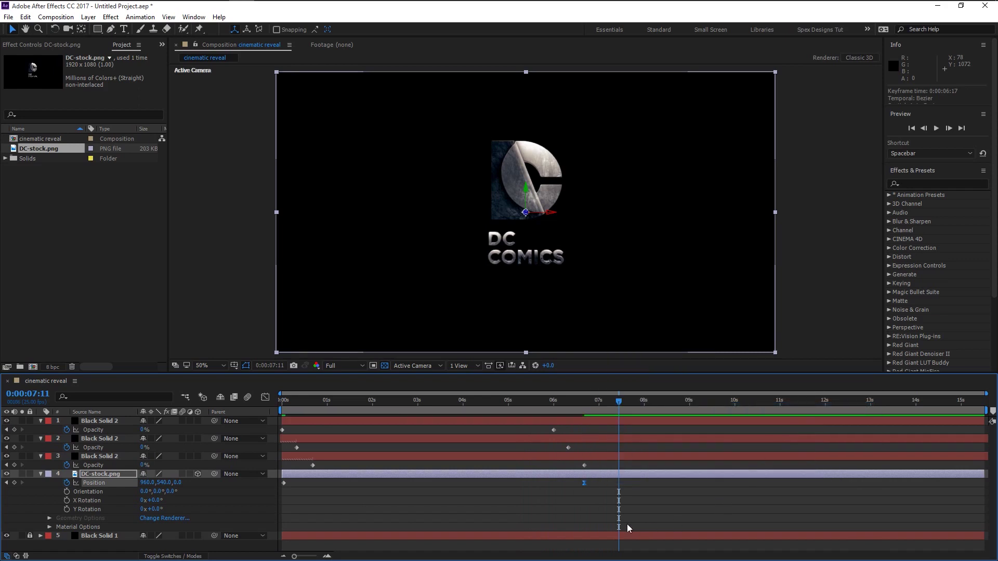
pyautogui.click(600, 515)
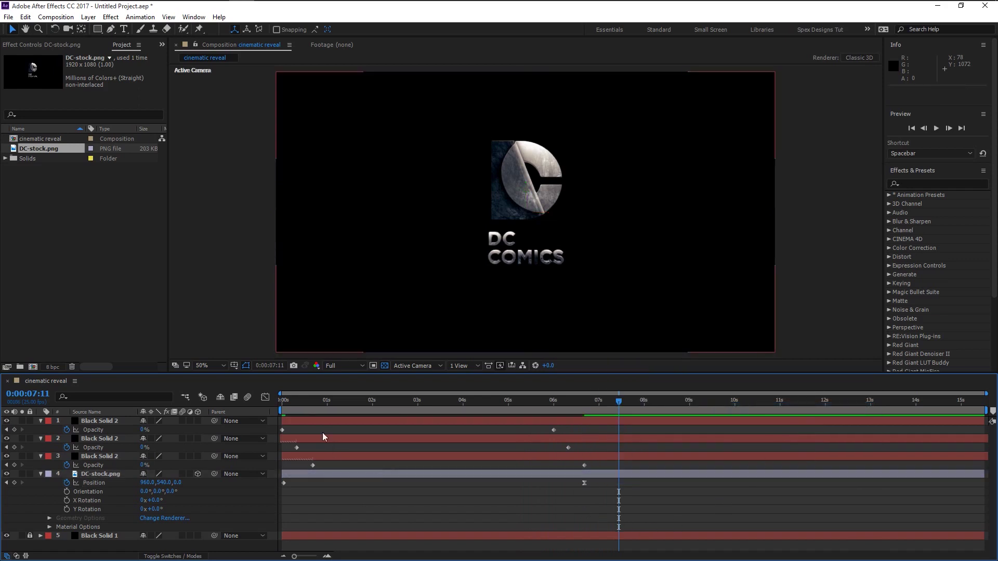
# Play the composition from the beginning to check the eased push-in of the logo
pyautogui.click(285, 403)
pyautogui.press('space')
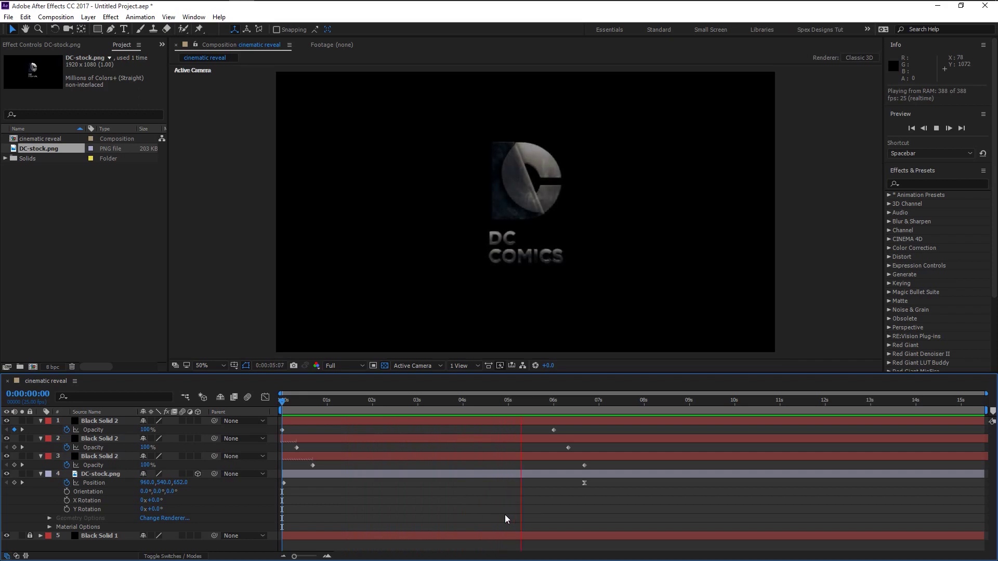
pyautogui.press('space')
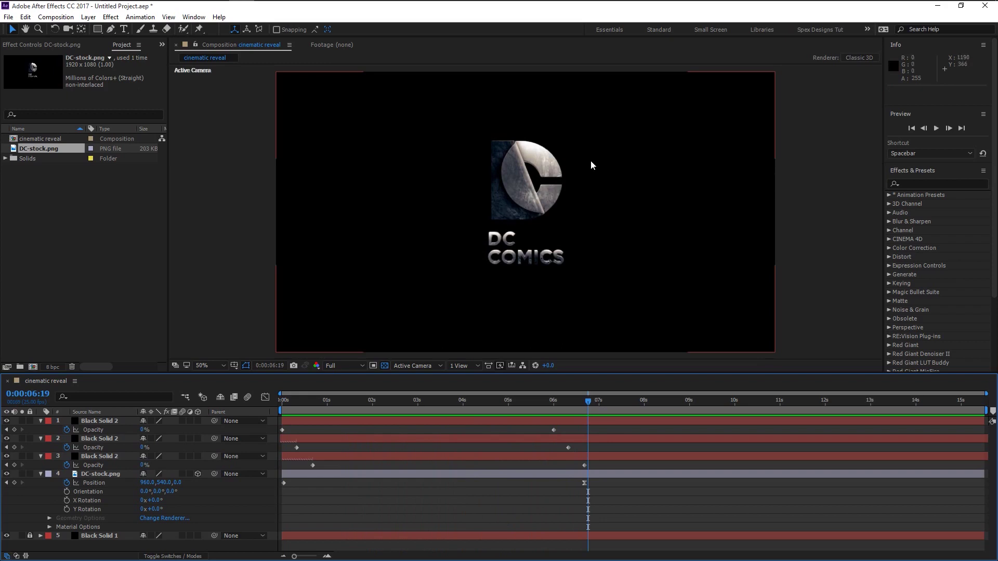
# At 0:00:06:17, search the effects for "cc light" and apply CC Light Sweep to the DC-stock.png layer
pyautogui.click(587, 400)
pyautogui.moveTo(587, 400); pyautogui.dragTo(586, 401)
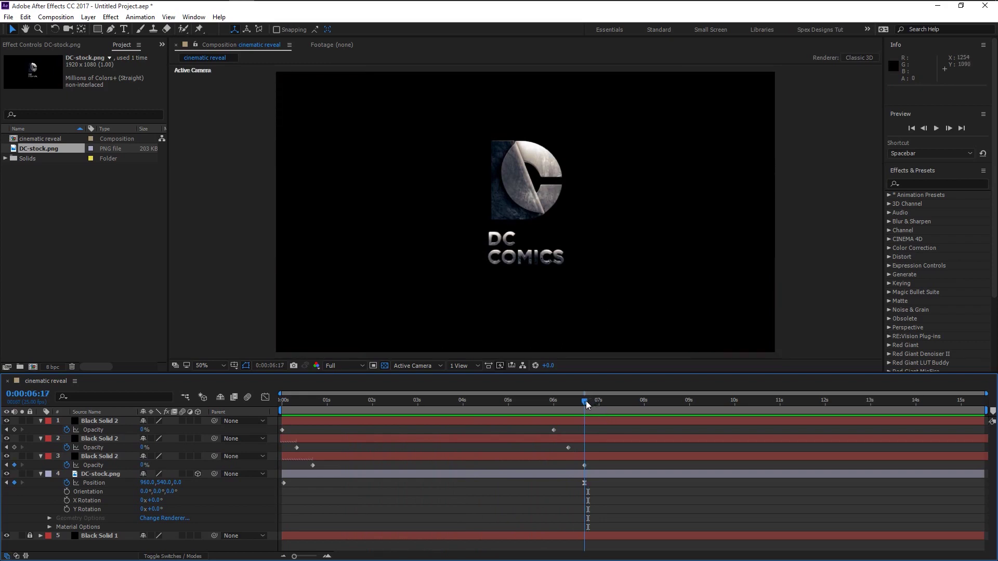
pyautogui.click(582, 475)
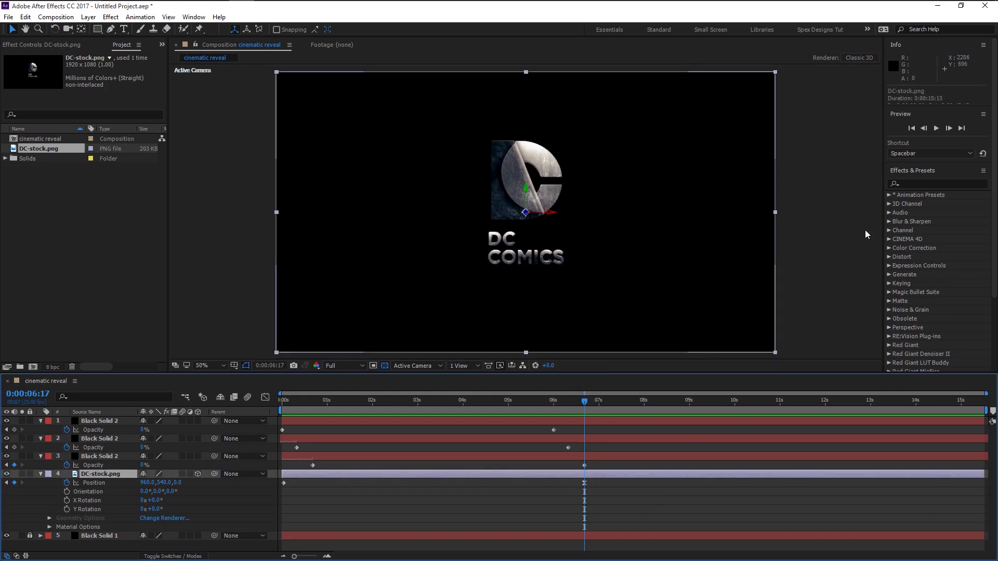
pyautogui.click(927, 184)
pyautogui.write('c')
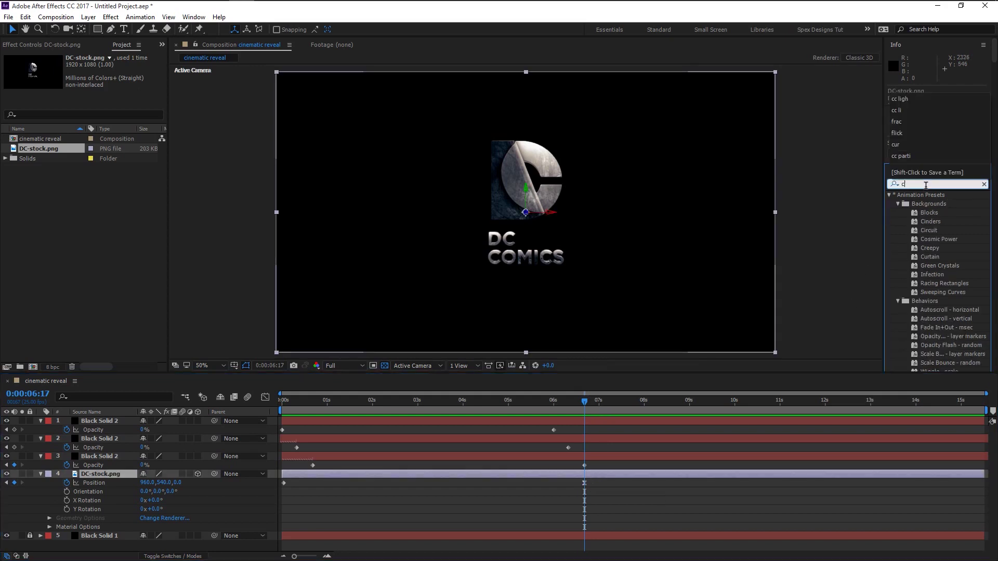
pyautogui.write('c light')
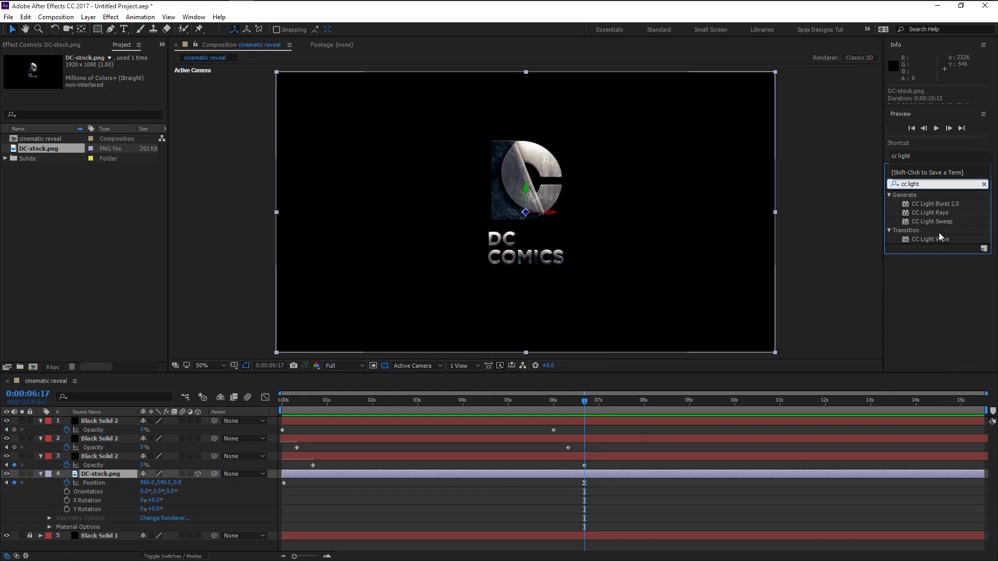
pyautogui.moveTo(916, 223); pyautogui.dragTo(555, 470)
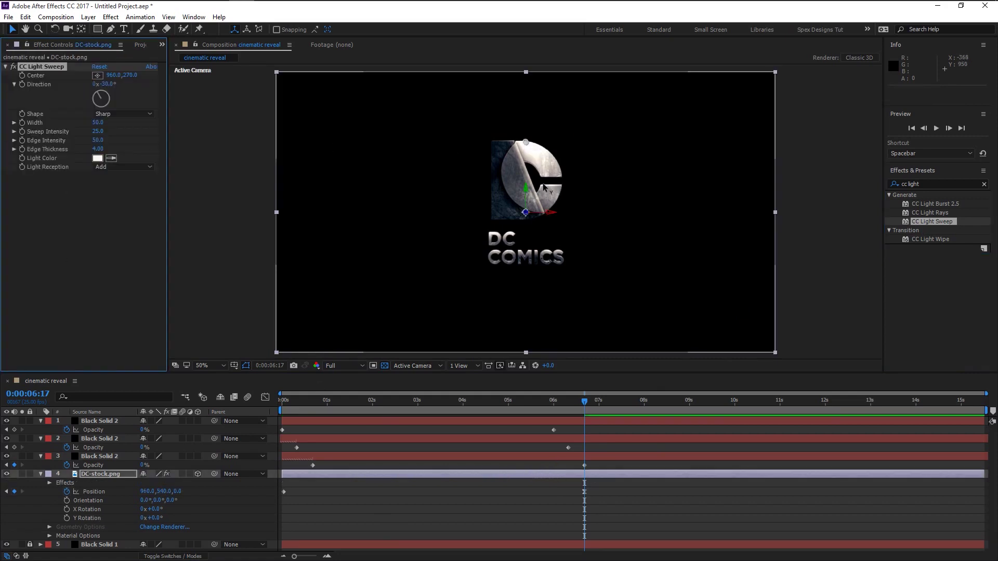
# Move the light sweep's center to 954, 490 on the logo, undoing the accidental shift of the layer
pyautogui.moveTo(525, 145); pyautogui.dragTo(516, 197)
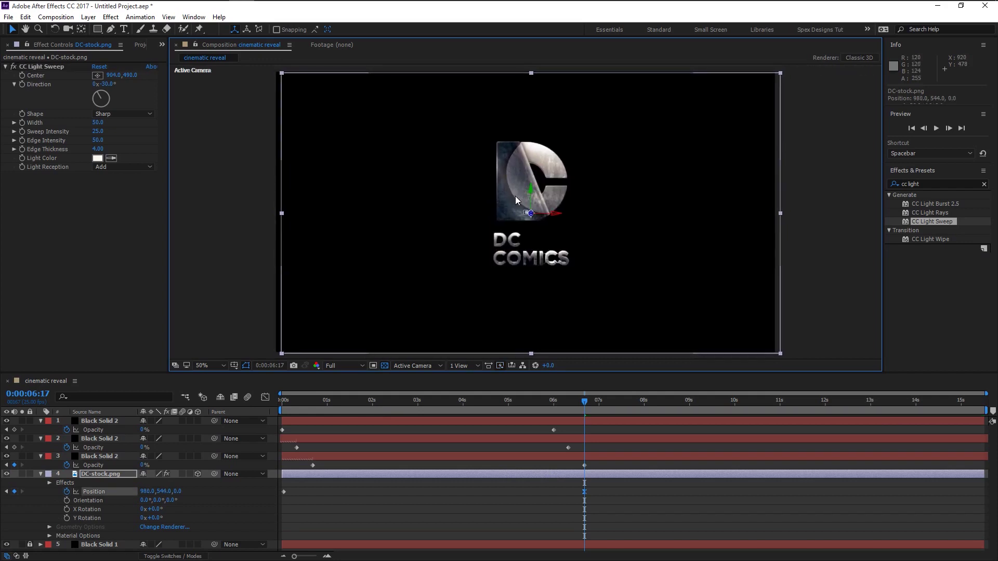
pyautogui.hotkey('ctrl', 'z')
pyautogui.moveTo(511, 202); pyautogui.dragTo(525, 201)
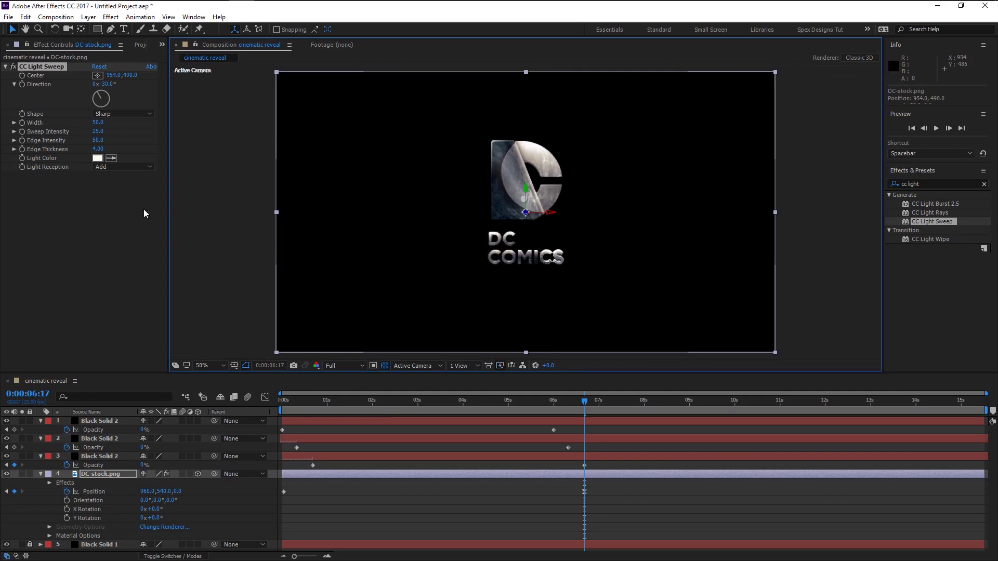
# Keep the light sweep's shape as Sharp and set its width to 33
pyautogui.click(120, 113)
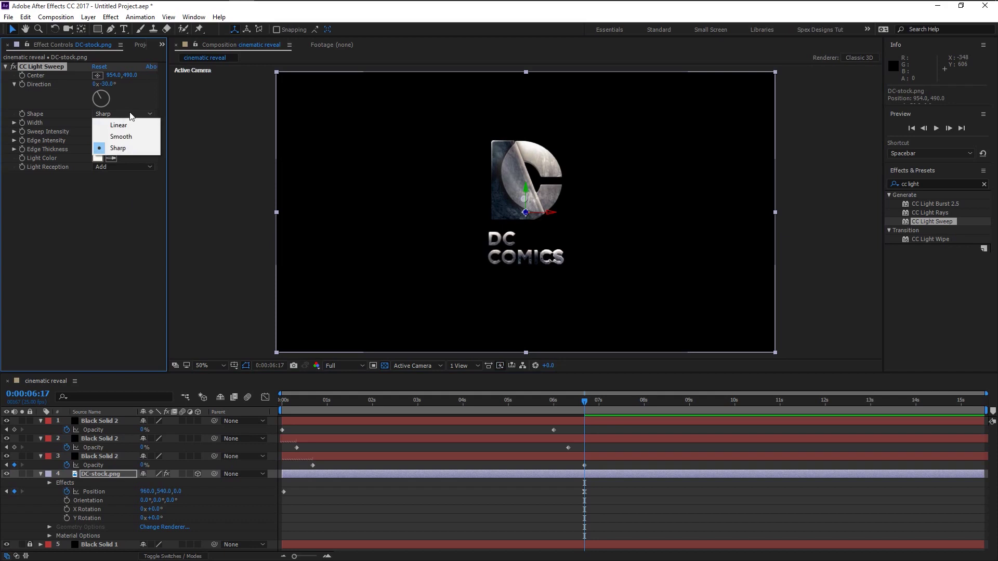
pyautogui.click(124, 146)
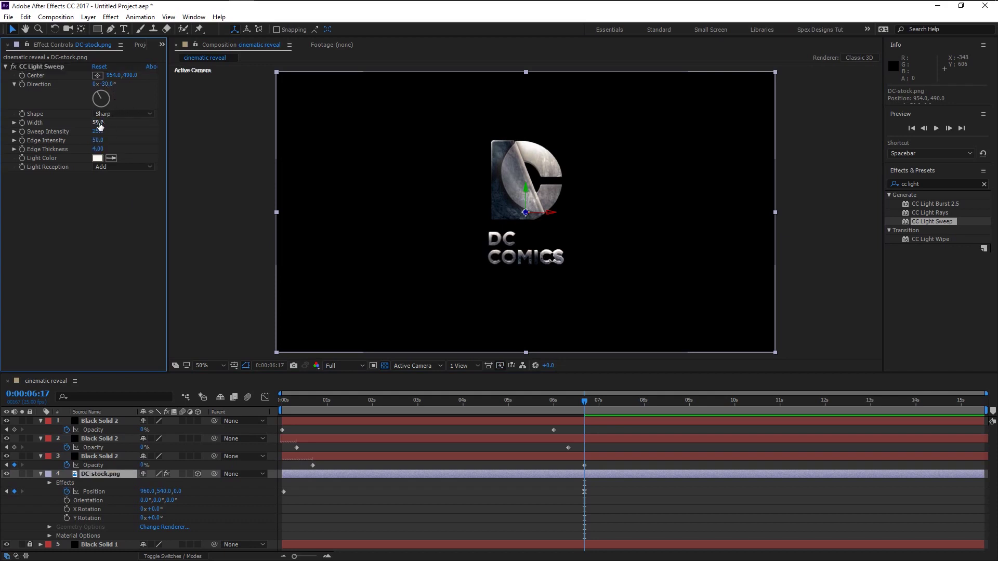
pyautogui.press('Return')
pyautogui.moveTo(110, 121); pyautogui.dragTo(91, 124)
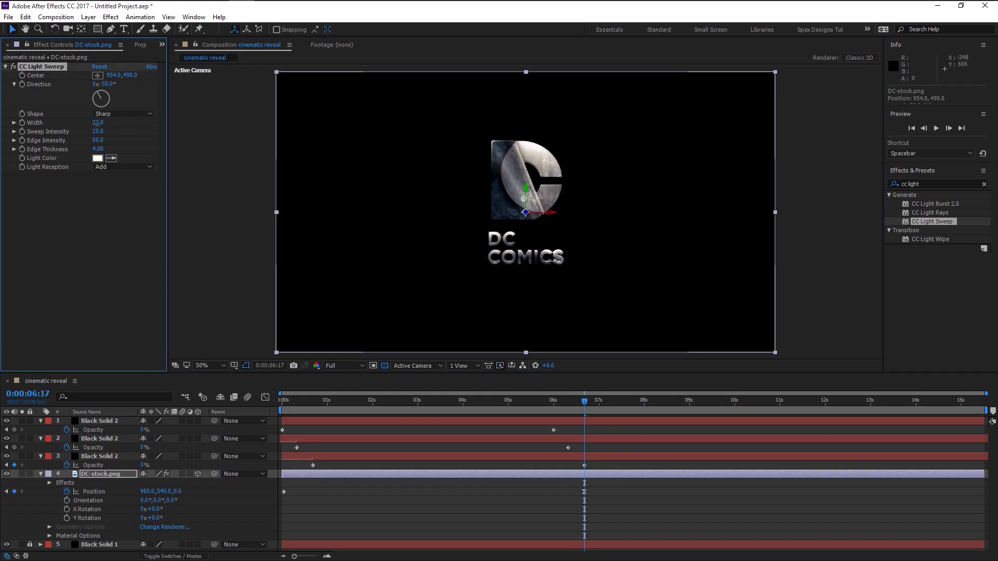
# Set the light sweep's Sweep Intensity to 41, Edge Intensity to 75 and Edge Thickness to 2.6
pyautogui.moveTo(98, 132)
pyautogui.mouseDown()
pyautogui.moveTo(113, 132)
pyautogui.moveTo(108, 141)
pyautogui.mouseUp()
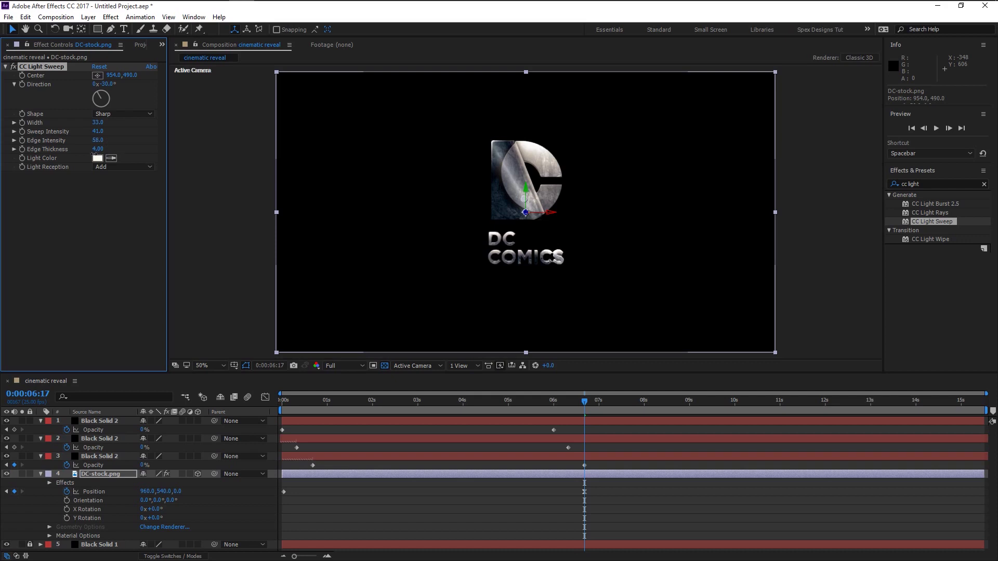
pyautogui.moveTo(123, 150); pyautogui.dragTo(122, 151)
pyautogui.moveTo(111, 147); pyautogui.dragTo(103, 149)
pyautogui.moveTo(97, 149); pyautogui.dragTo(92, 151)
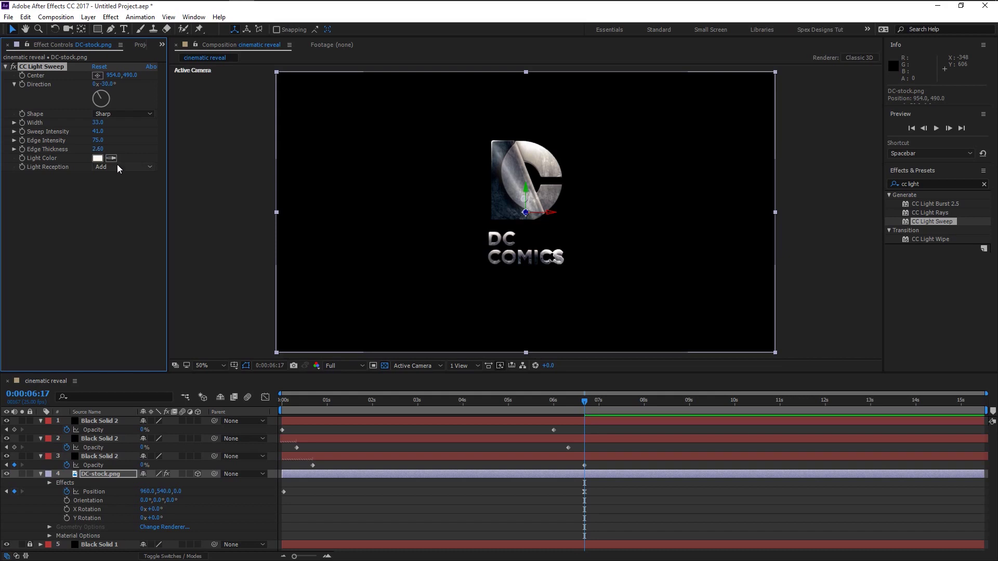
# Set the light sweep's Light Color to the near-white FFFCF7 and keep its Light Reception as Add
pyautogui.click(97, 158)
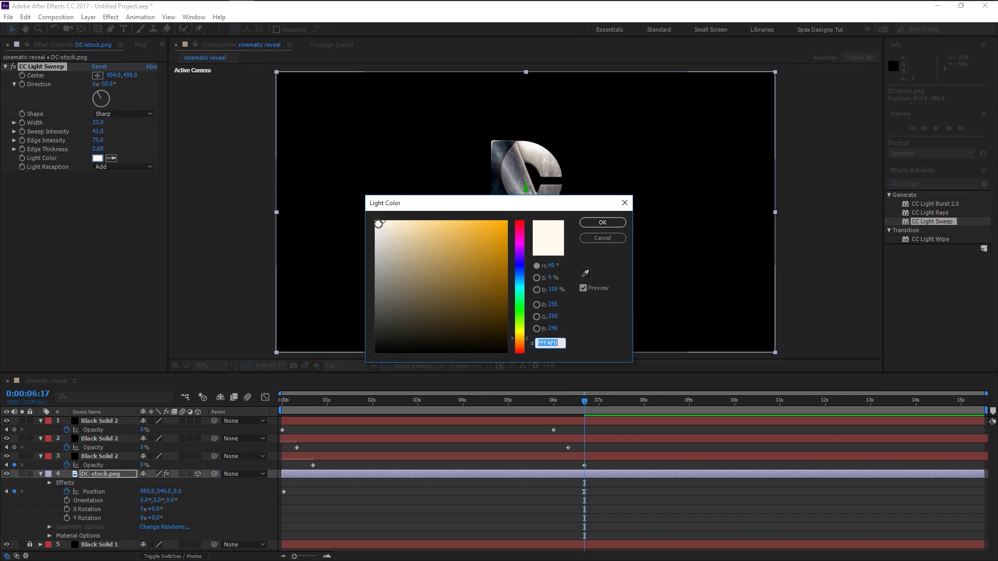
pyautogui.moveTo(382, 222); pyautogui.dragTo(379, 220)
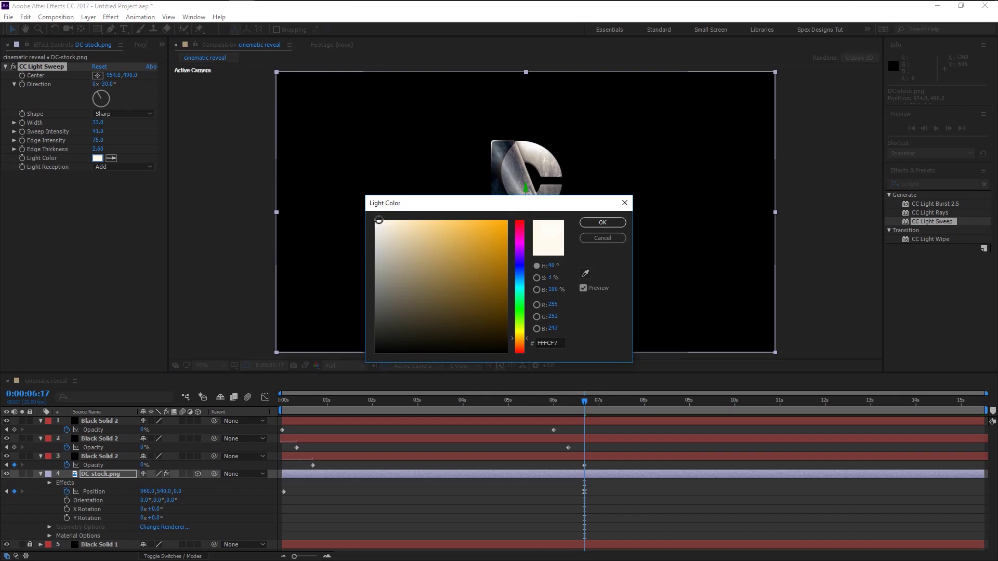
pyautogui.click(603, 222)
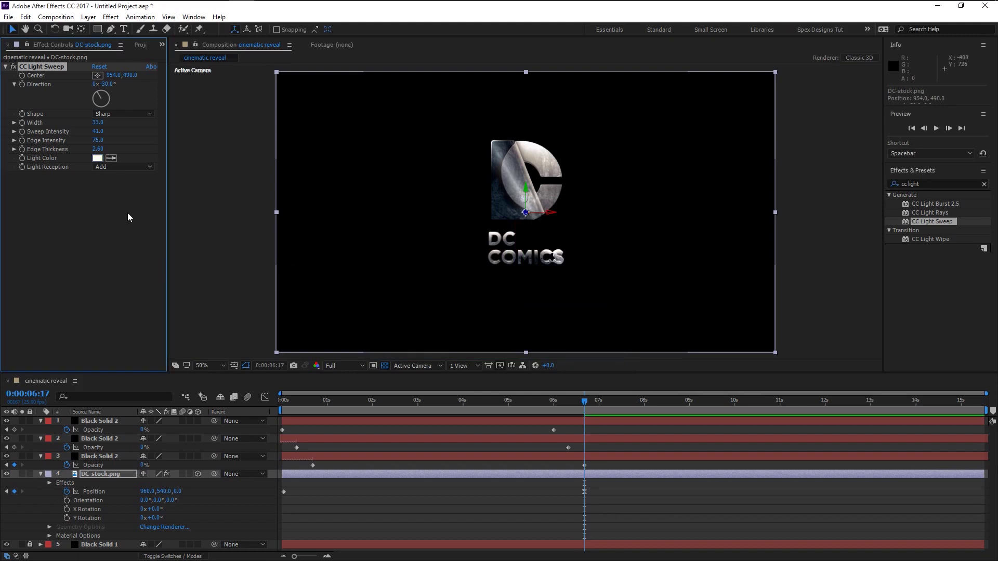
pyautogui.click(127, 168)
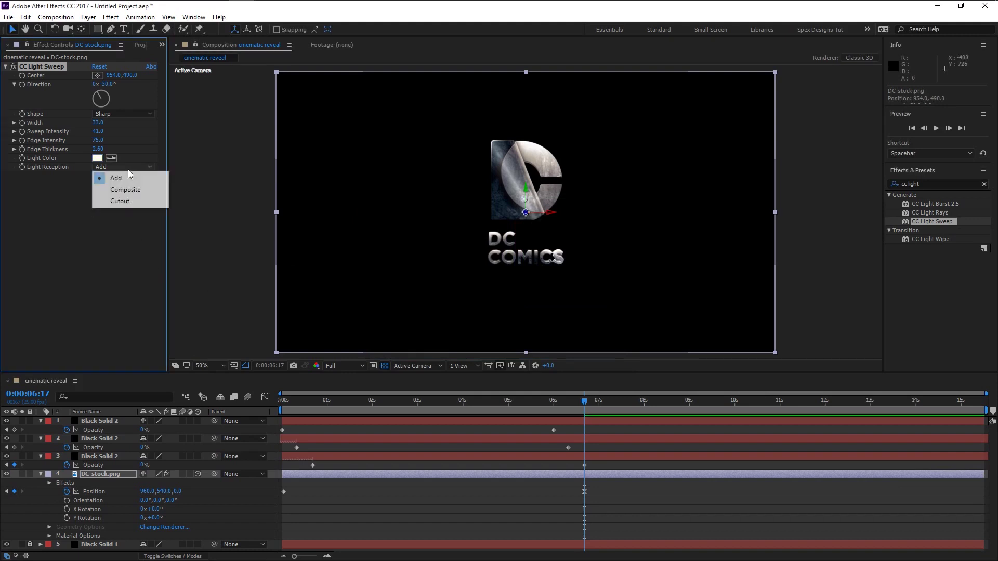
pyautogui.click(36, 212)
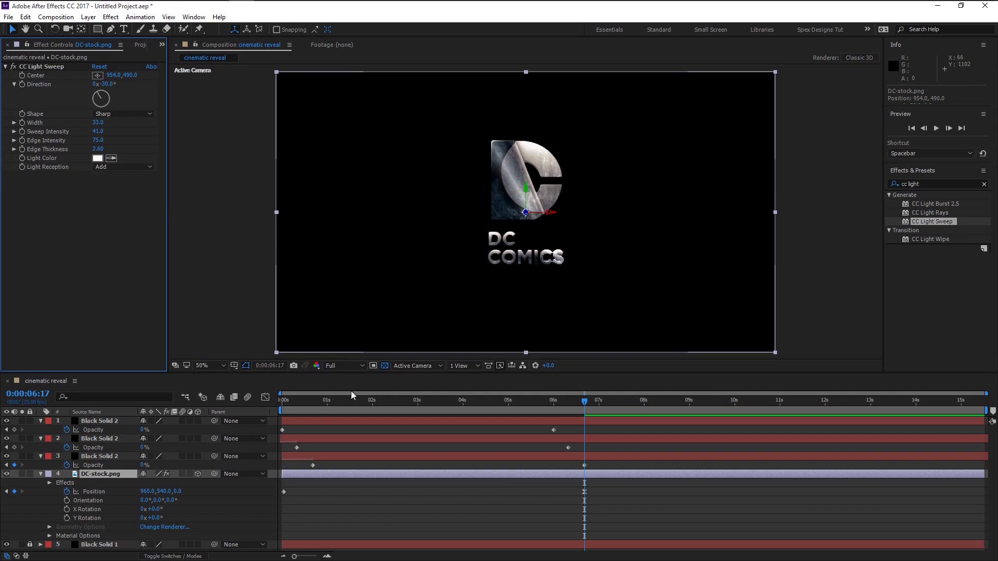
# Reveal the CC Light Sweep properties on the DC-stock.png layer and enable keyframing for Center at 0:00:06:17
pyautogui.click(49, 483)
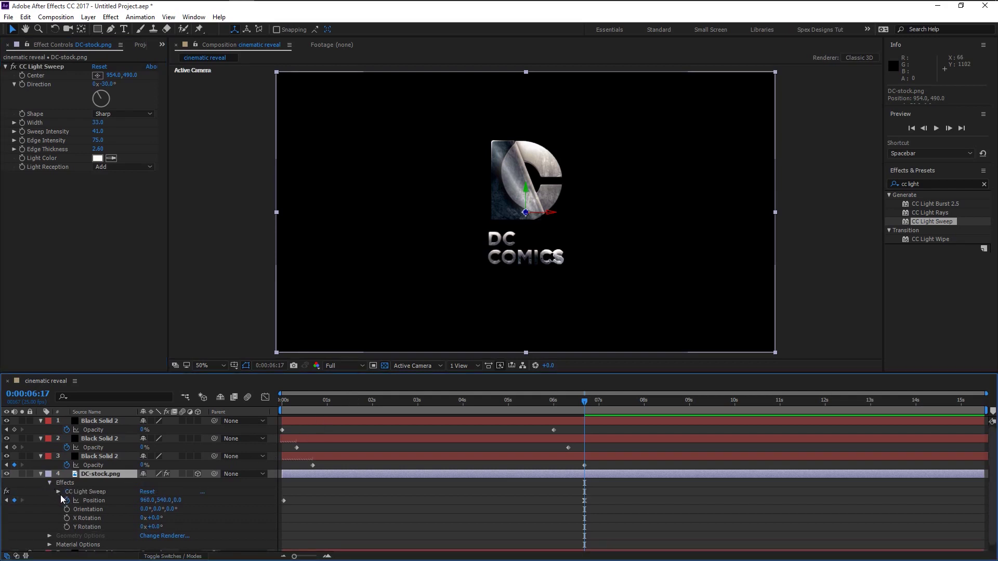
pyautogui.click(58, 491)
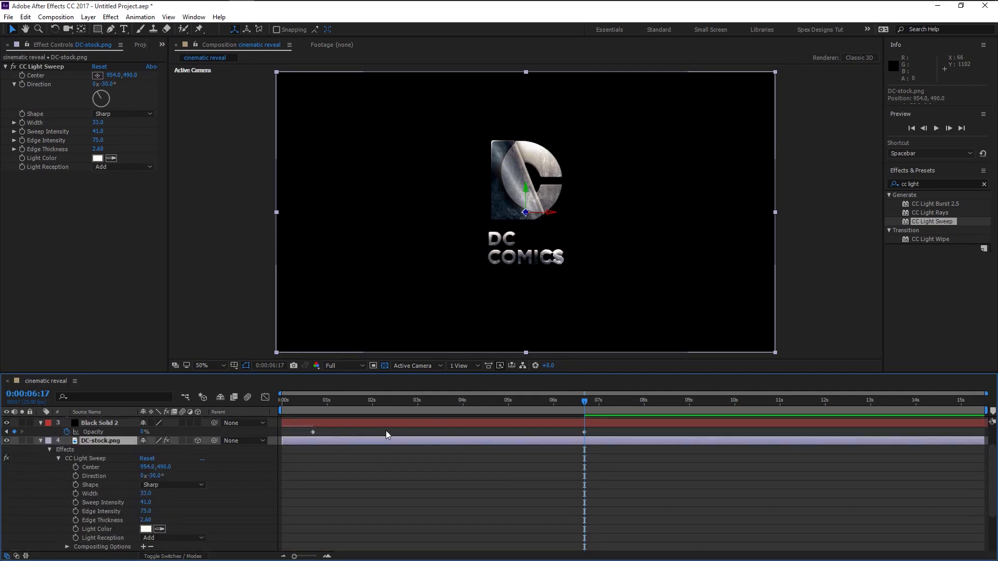
pyautogui.click(76, 467)
pyautogui.click(167, 468)
pyautogui.write('386')
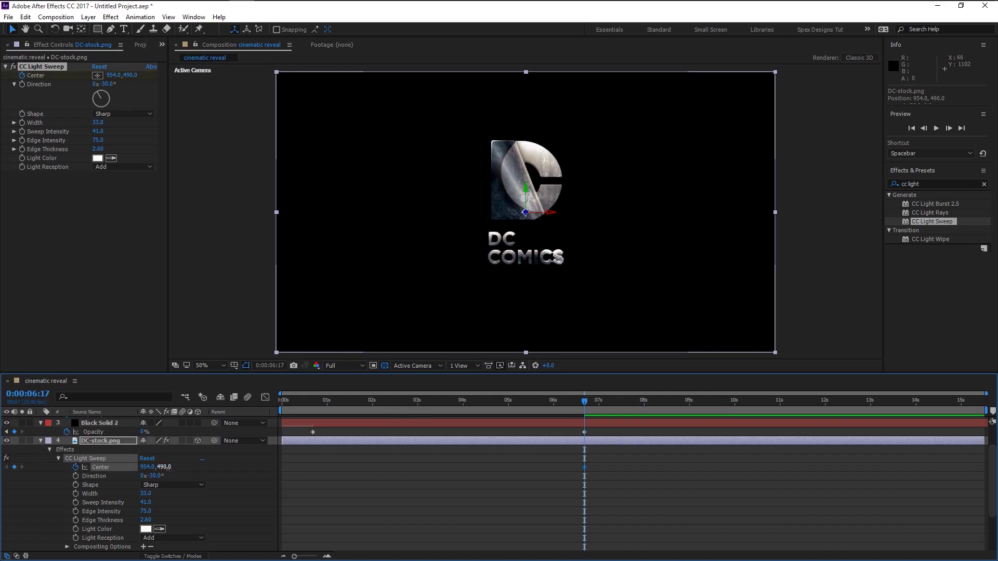
pyautogui.press('Return')
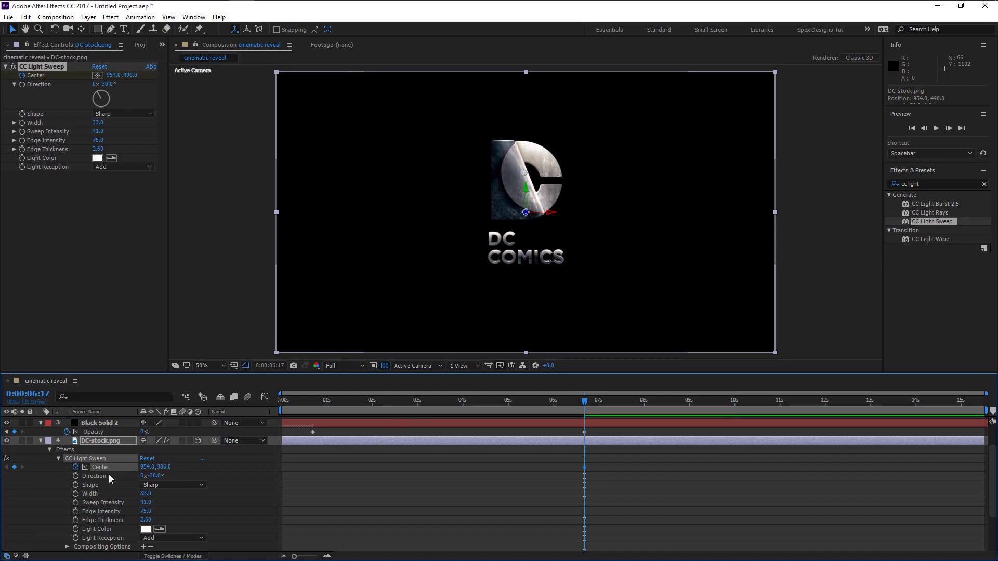
pyautogui.hotkey('ctrl', 'z')
# Keyframe the light sweep's Center at 638, 490 at 0:00:06:17 and 1266, 490 at 0:00:07:16, and preview the sweep
pyautogui.moveTo(141, 467); pyautogui.dragTo(2, 485)
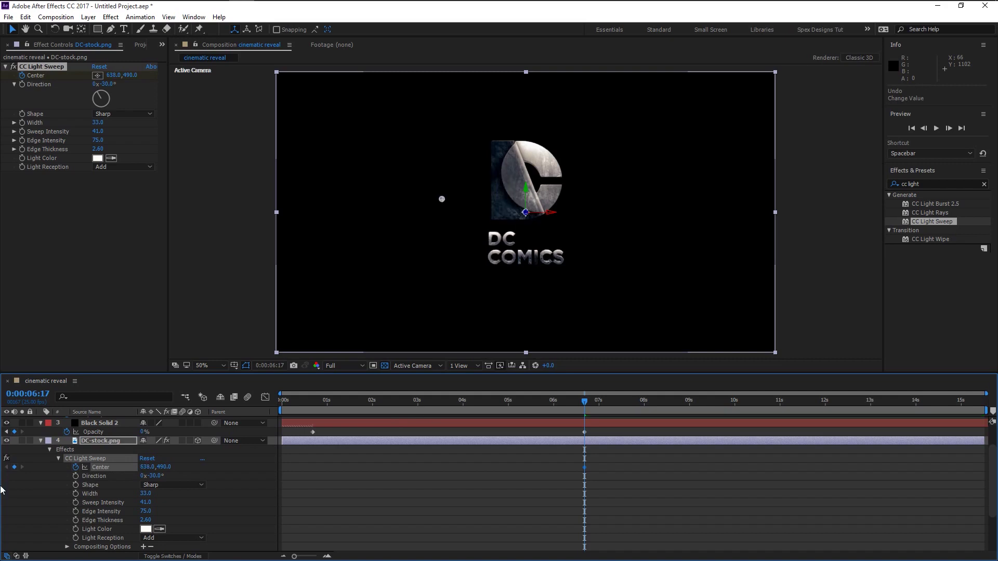
pyautogui.moveTo(584, 404); pyautogui.dragTo(628, 411)
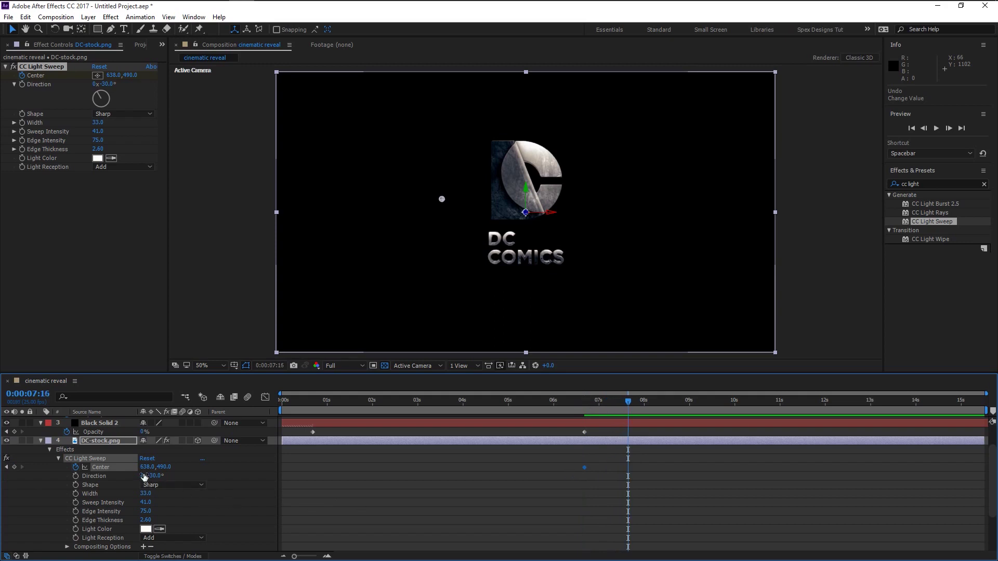
pyautogui.moveTo(148, 466); pyautogui.dragTo(474, 474)
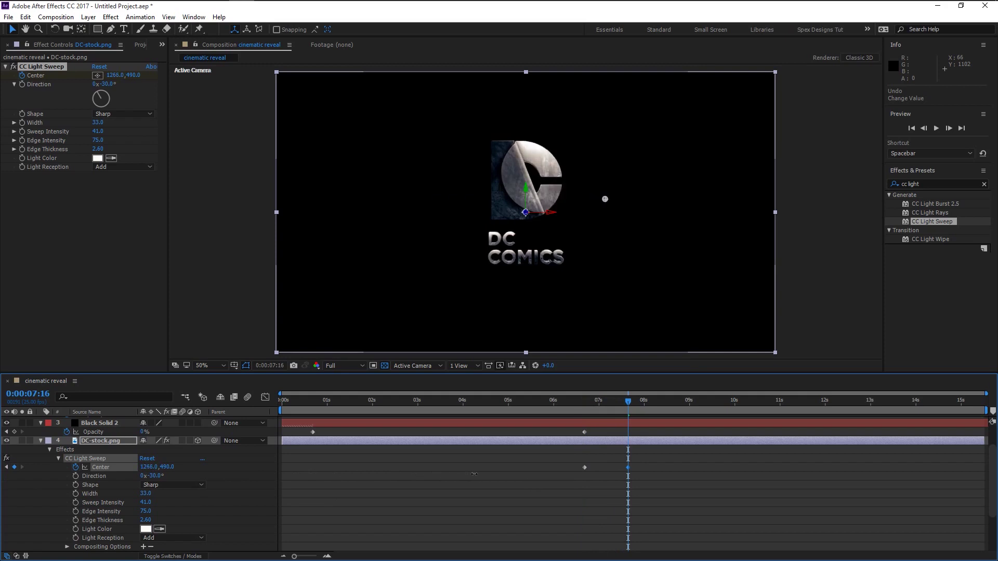
pyautogui.click(580, 404)
pyautogui.press('space')
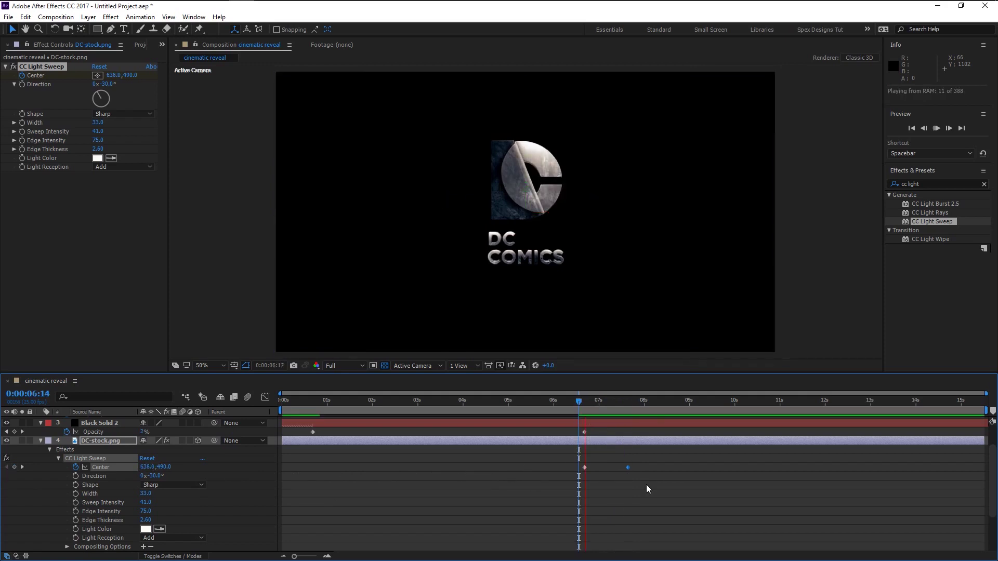
pyautogui.press('space')
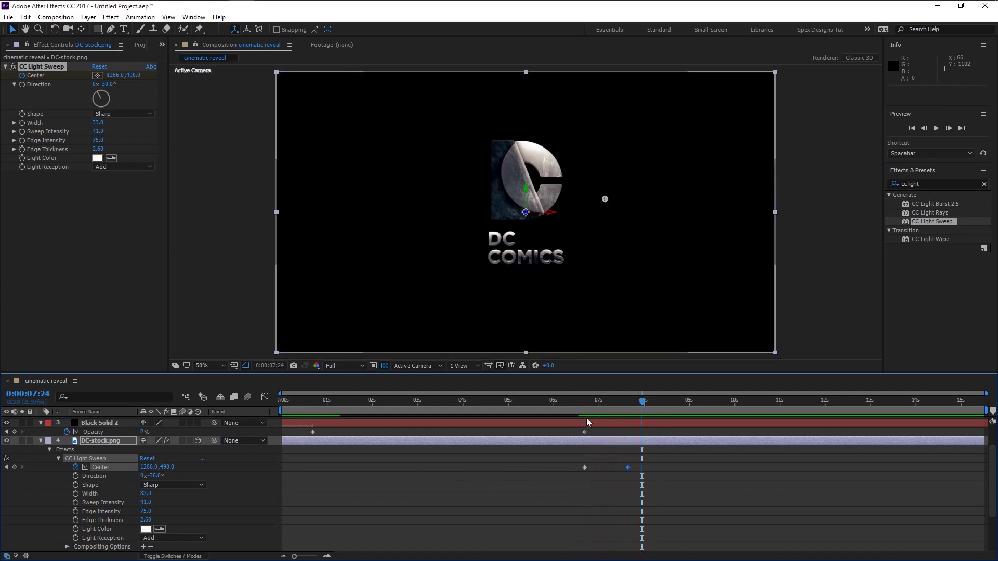
pyautogui.click(576, 404)
pyautogui.press('space')
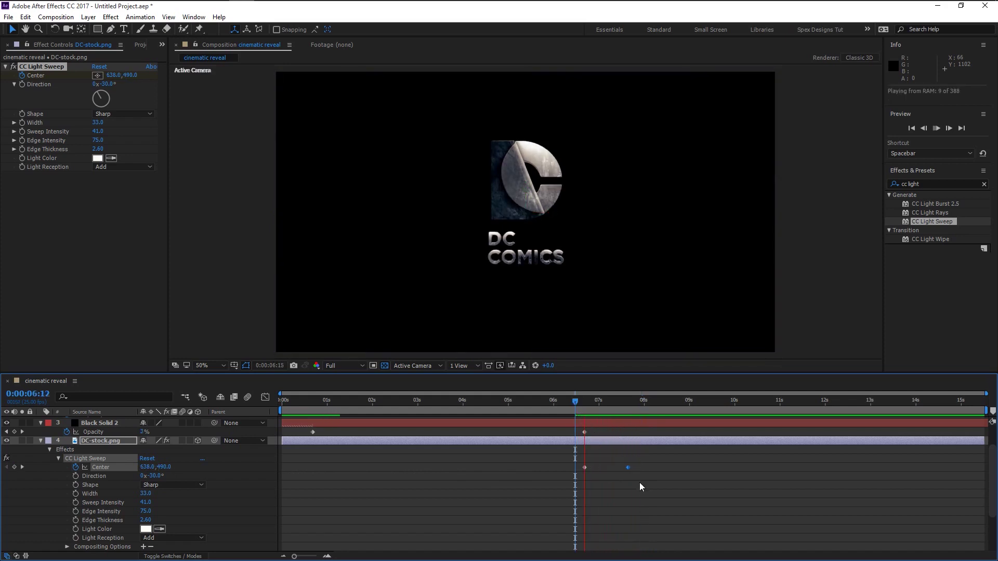
pyautogui.press('space')
# Apply Easy Ease to the light sweep's Center keyframe at 0:00:07:16 and preview the sweep across the logo
pyautogui.rightClick(628, 466)
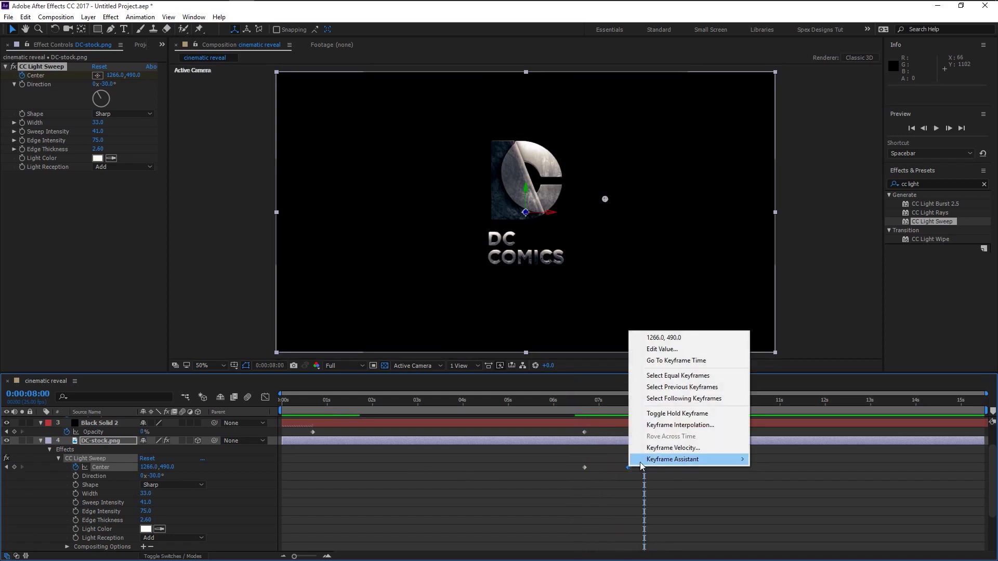
pyautogui.moveTo(680, 464)
pyautogui.click(778, 482)
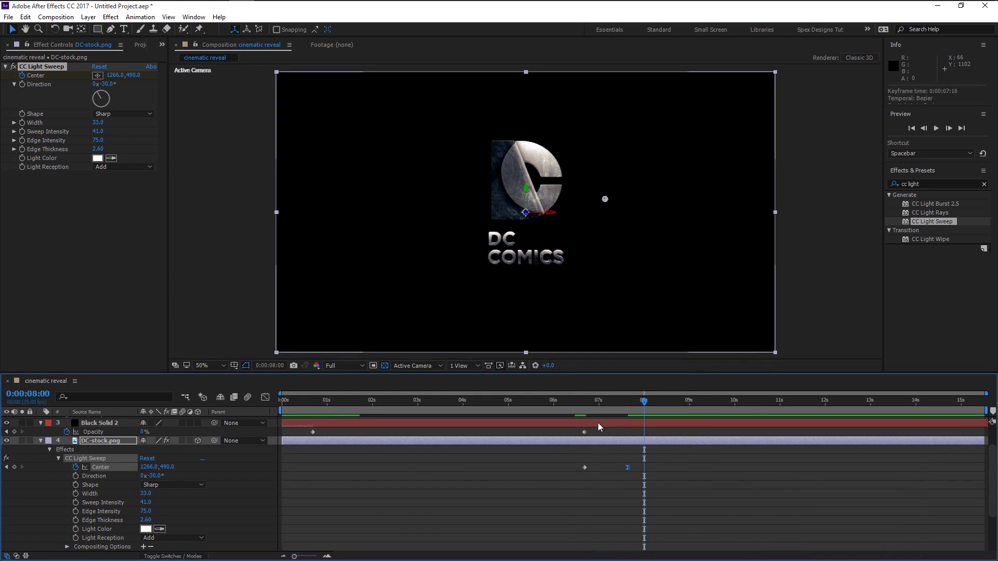
pyautogui.click(587, 403)
pyautogui.press('space')
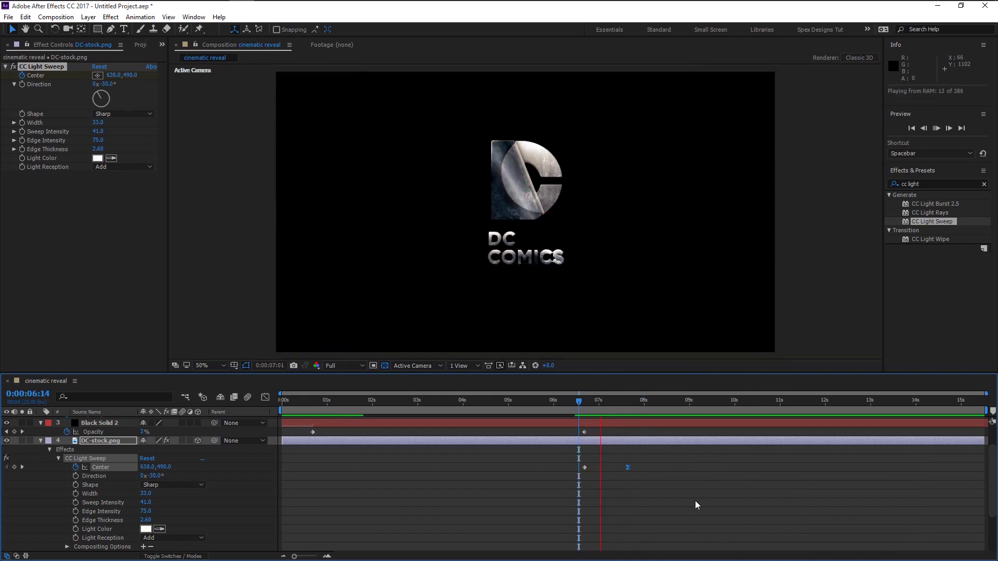
pyautogui.press('space')
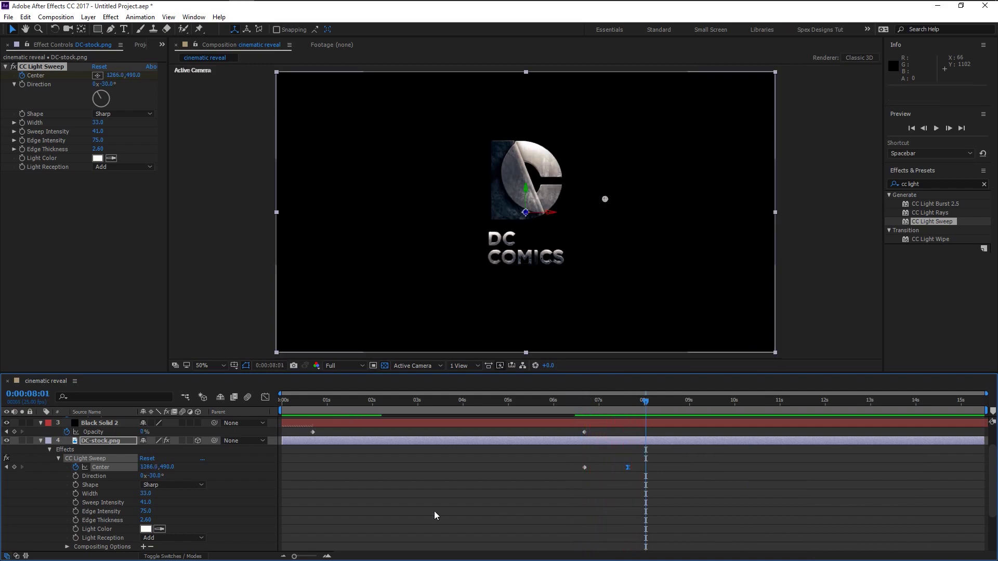
# Show only the keyframed properties of the DC-stock.png layer and preview the whole reveal from the beginning
pyautogui.click(41, 441)
pyautogui.press('u')
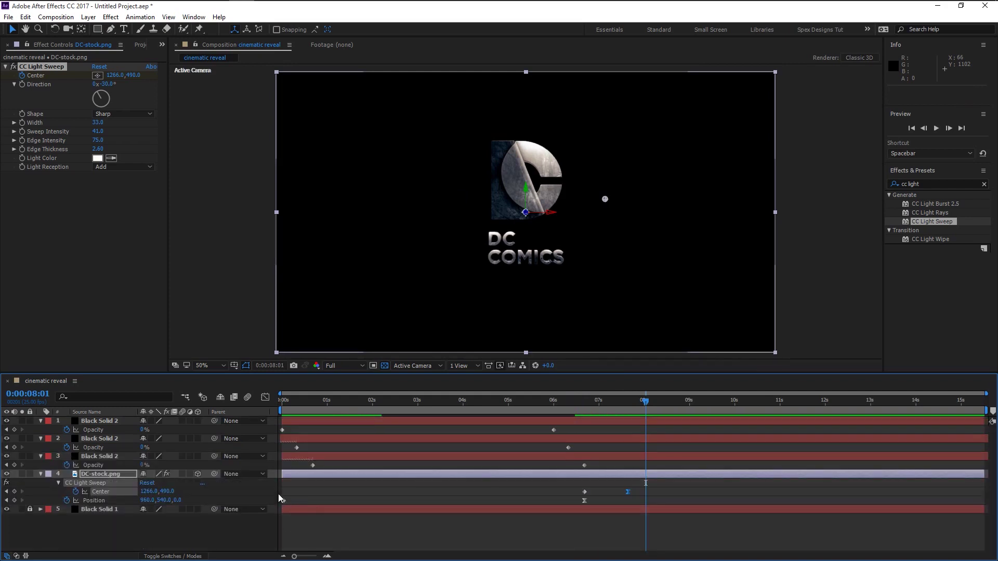
pyautogui.click(332, 532)
pyautogui.press('Home')
pyautogui.press('space')
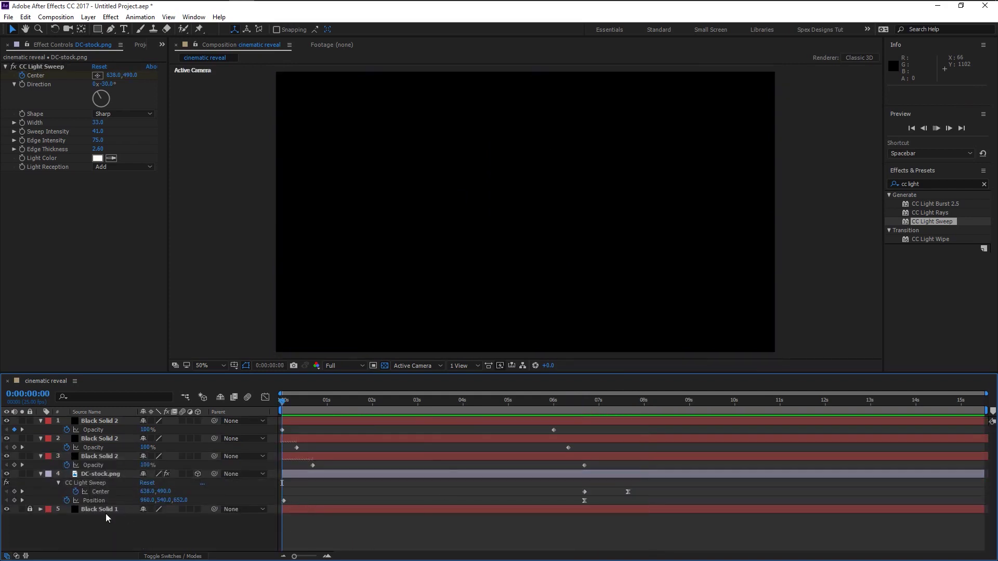
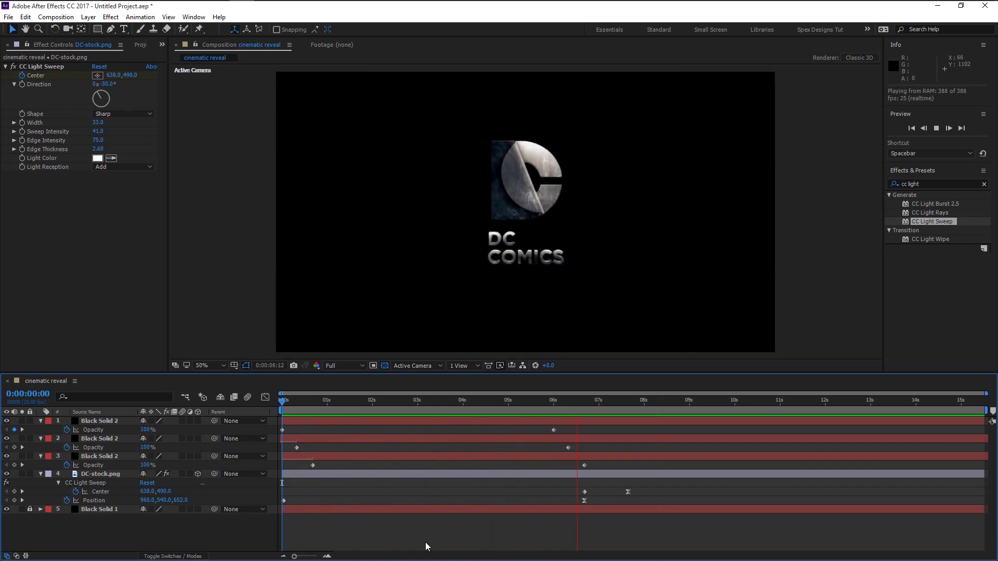
pyautogui.press('space')
# Pre-compose the DC-stock.png layer as "DC Logo", leaving all attributes in 'cinematic reveal'
pyautogui.rightClick(96, 476)
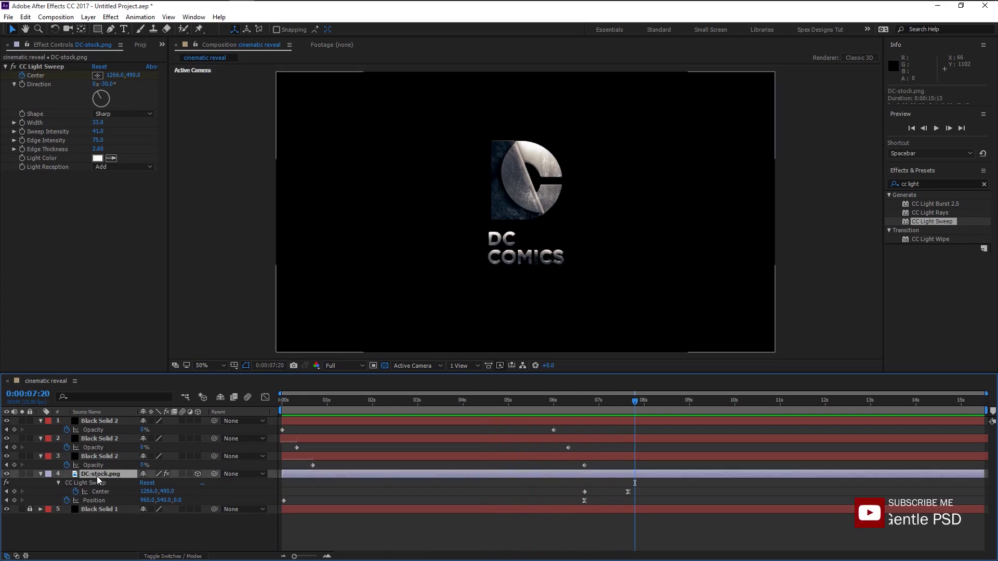
pyautogui.click(135, 382)
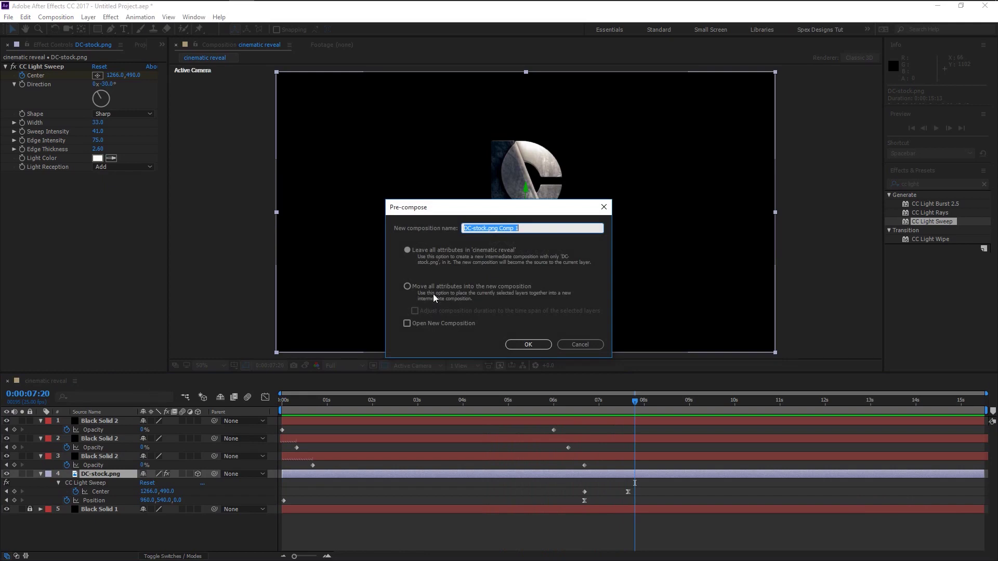
pyautogui.click(433, 251)
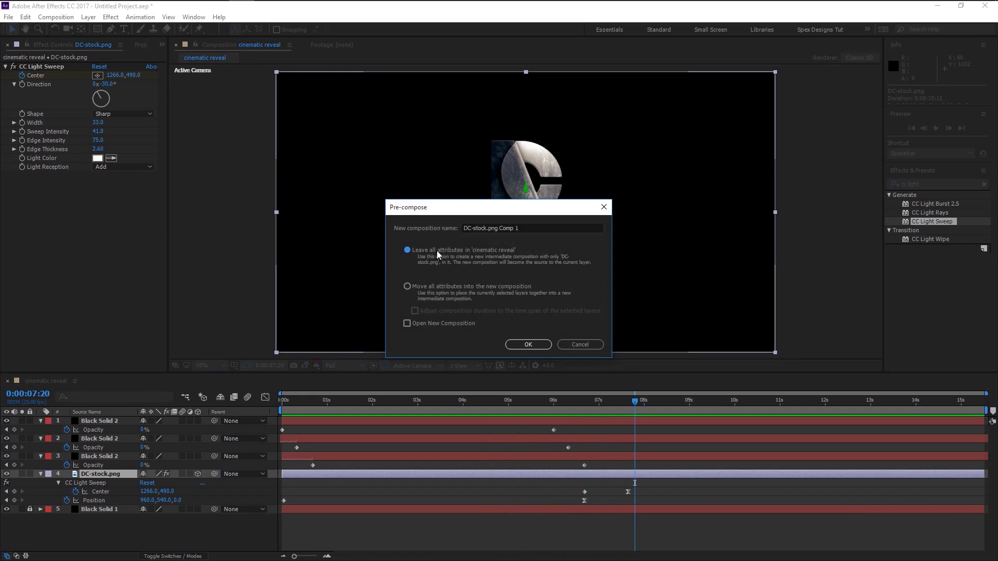
pyautogui.click(534, 228)
pyautogui.press('BackSpace')
pyautogui.press('BackSpace')
pyautogui.press('BackSpace')
pyautogui.press('BackSpace')
pyautogui.press('BackSpace')
pyautogui.press('BackSpace')
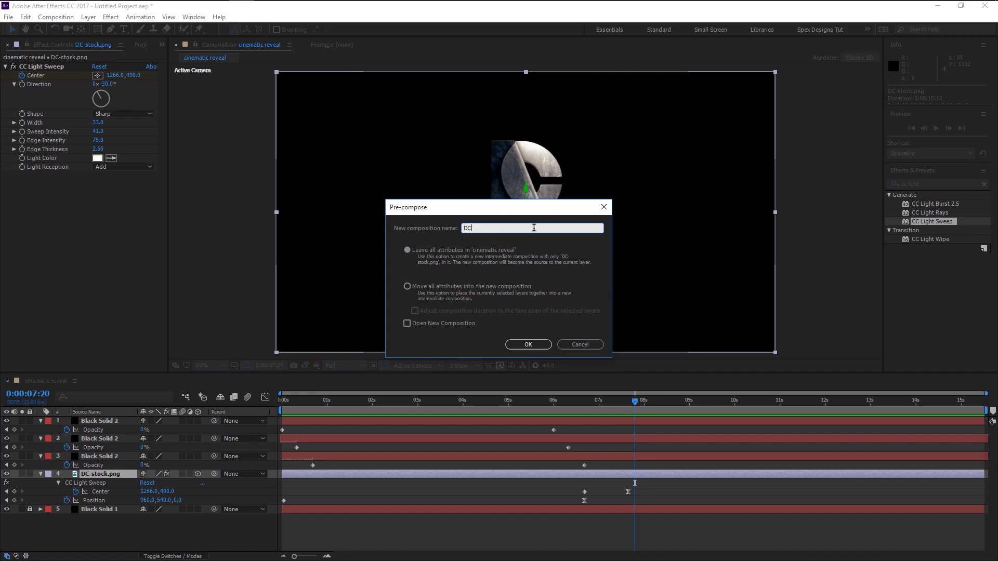
pyautogui.write('Logo')
pyautogui.press('Return')
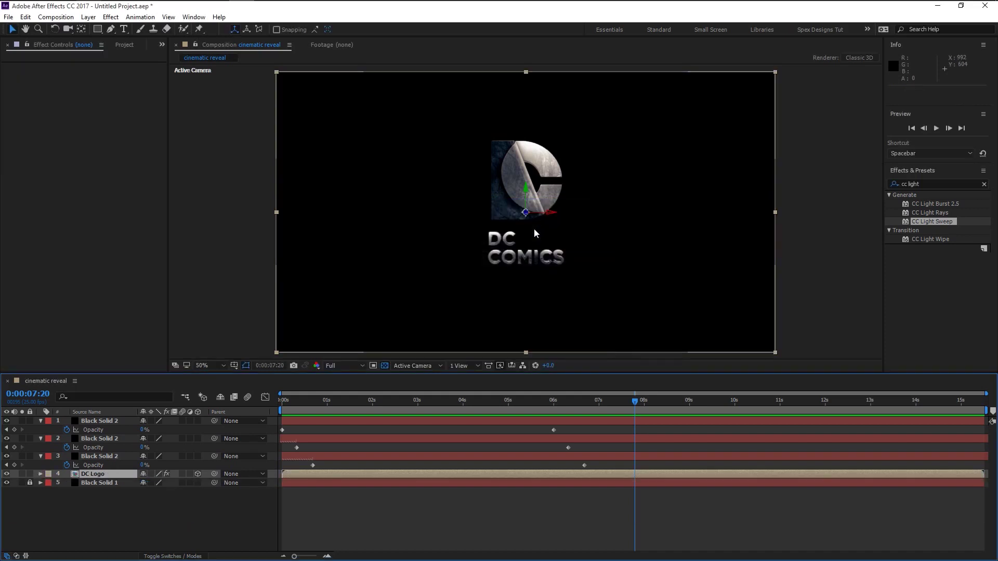
# Open the DC Logo composition and add a two-node camera named "camera 35mm" with the 35mm preset
pyautogui.doubleClick(121, 476)
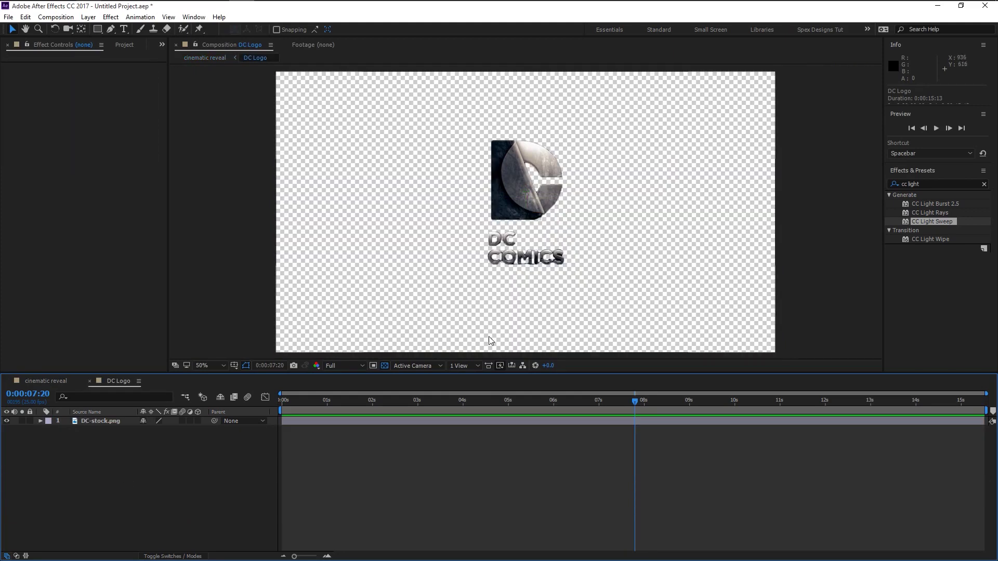
pyautogui.rightClick(120, 466)
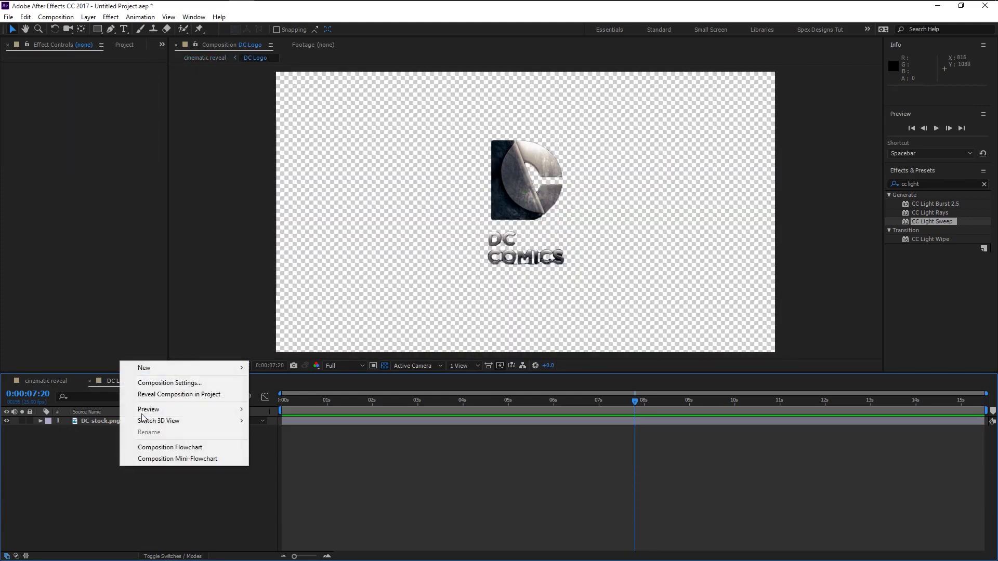
pyautogui.moveTo(158, 368)
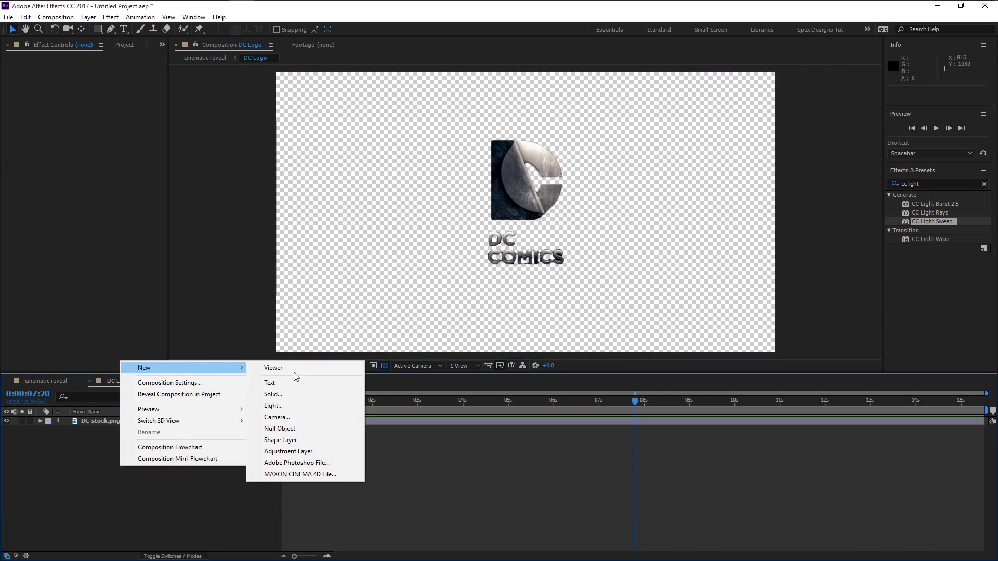
pyautogui.click(299, 417)
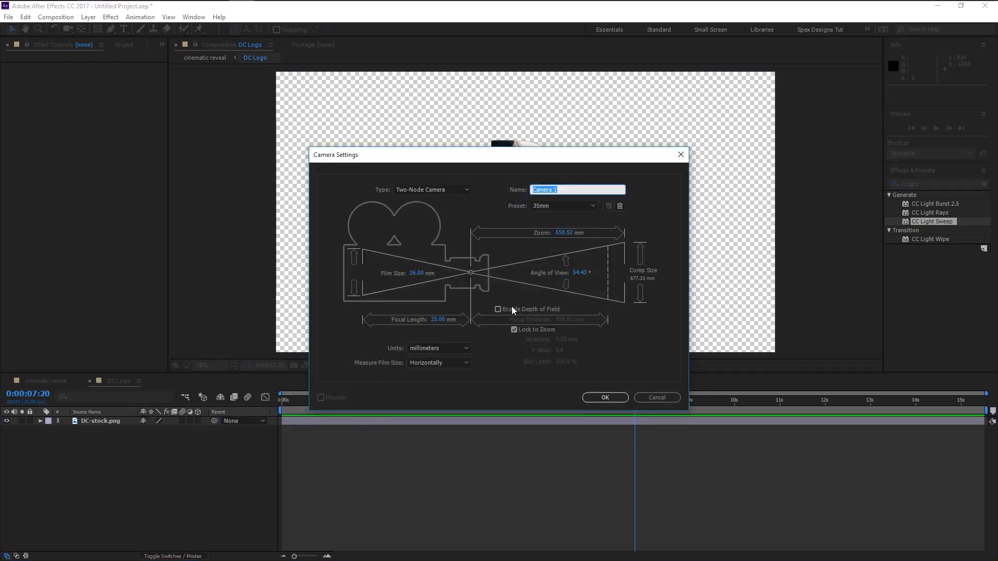
pyautogui.press('BackSpace')
pyautogui.click(604, 400)
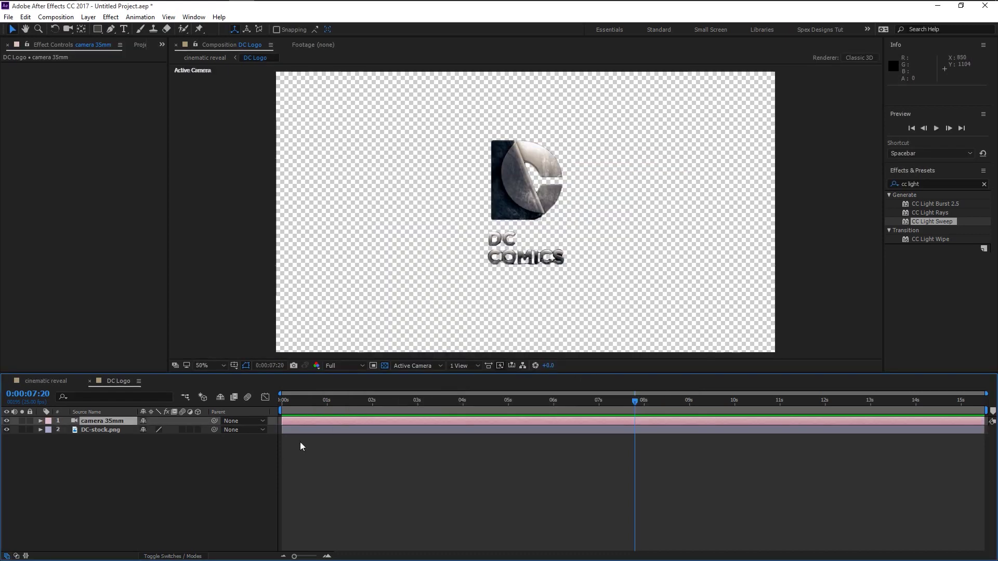
# Add a null object to the DC Logo composition
pyautogui.rightClick(170, 466)
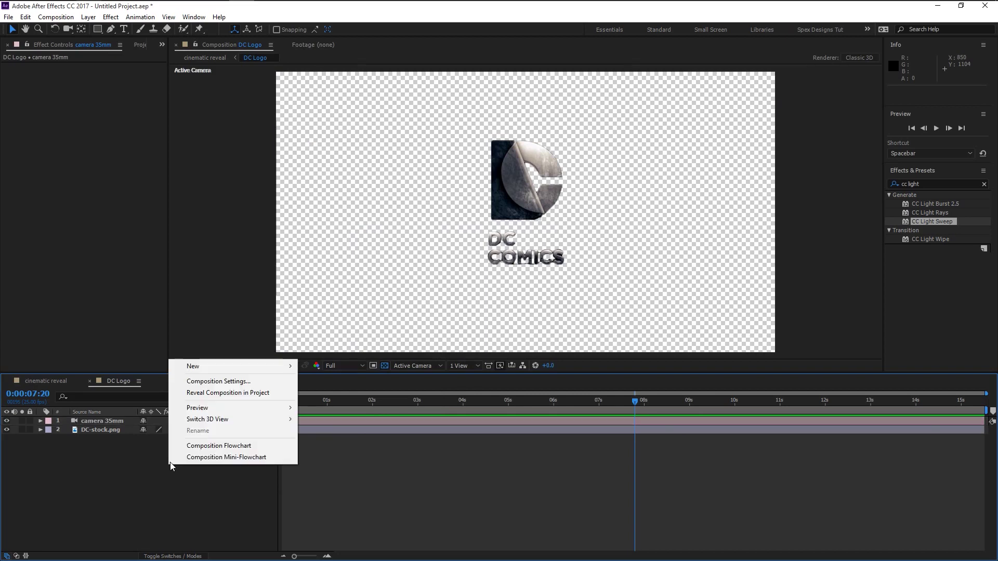
pyautogui.moveTo(267, 367)
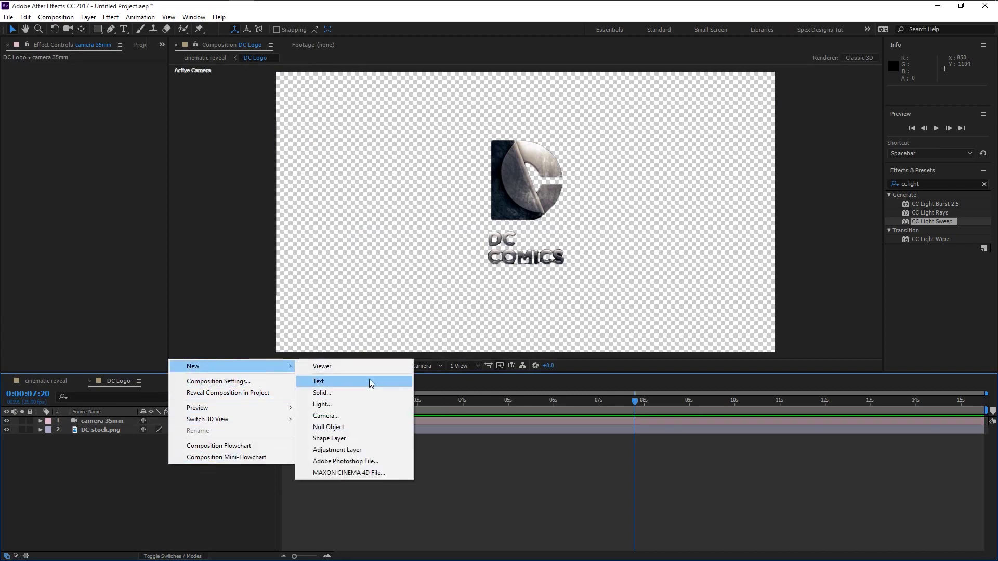
pyautogui.click(369, 427)
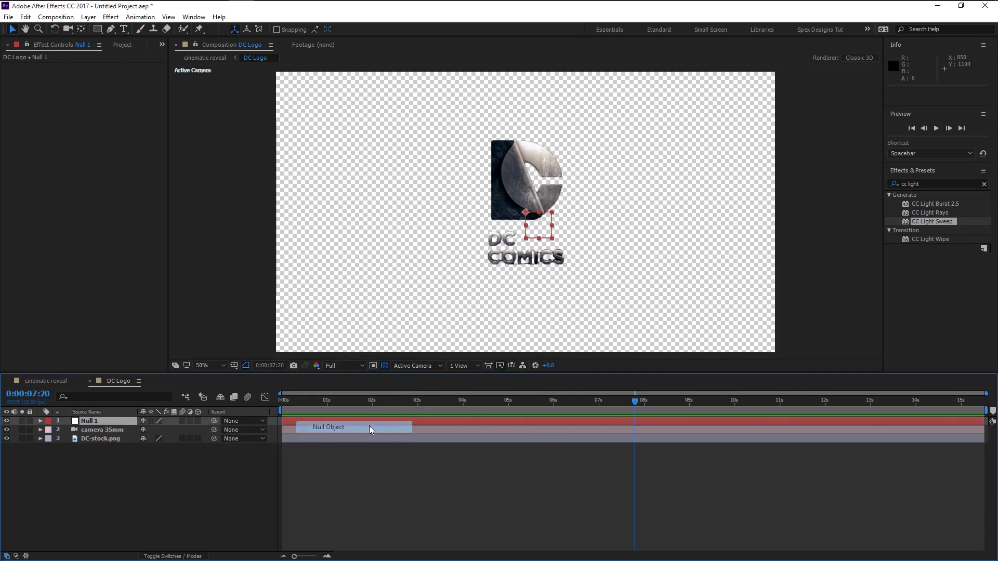
# Make the DC-stock.png layer and Null 1 3D layers
pyautogui.click(130, 438)
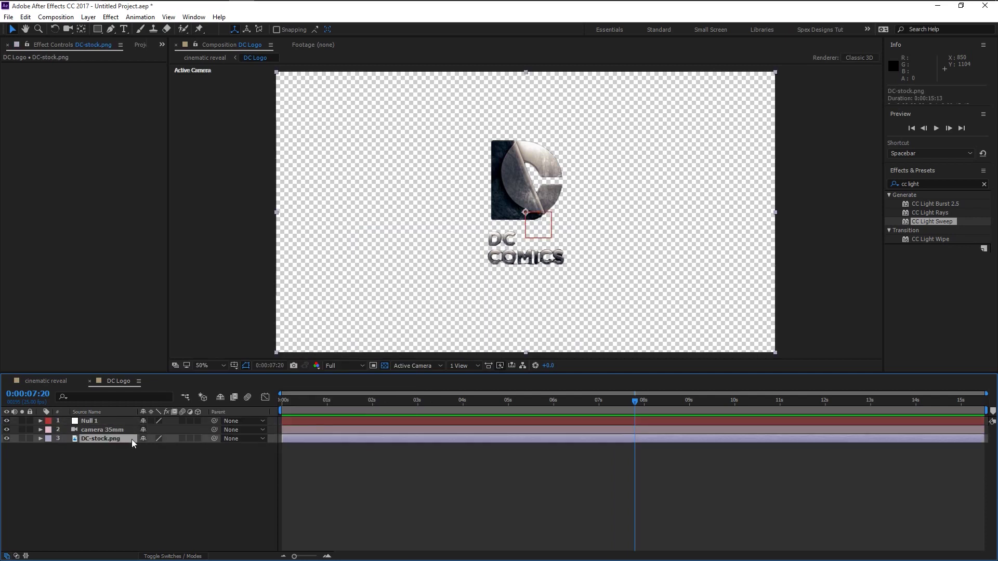
pyautogui.click(198, 439)
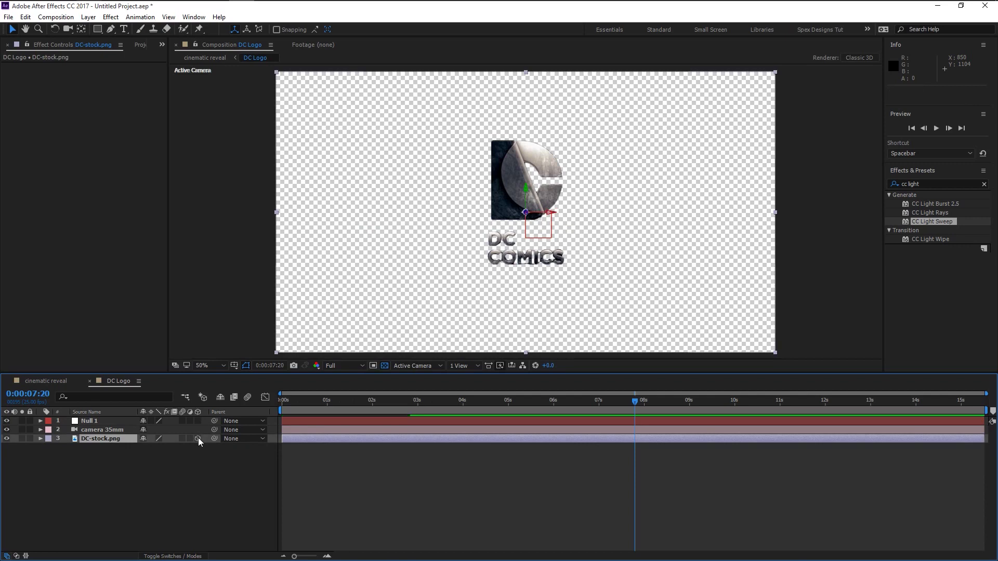
pyautogui.click(198, 421)
# Parent the camera 35mm layer to Null 1
pyautogui.click(119, 430)
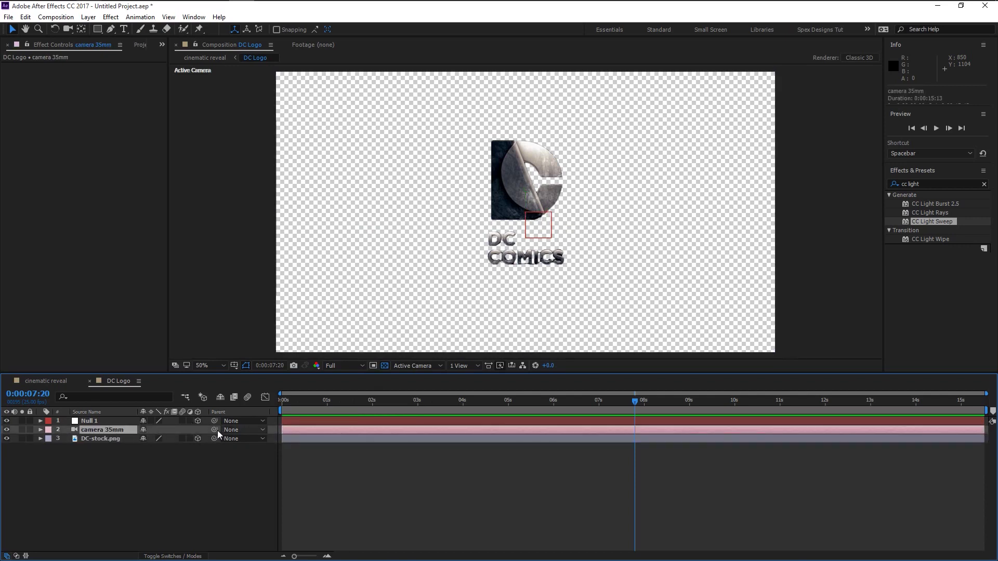
pyautogui.moveTo(214, 431); pyautogui.dragTo(196, 465)
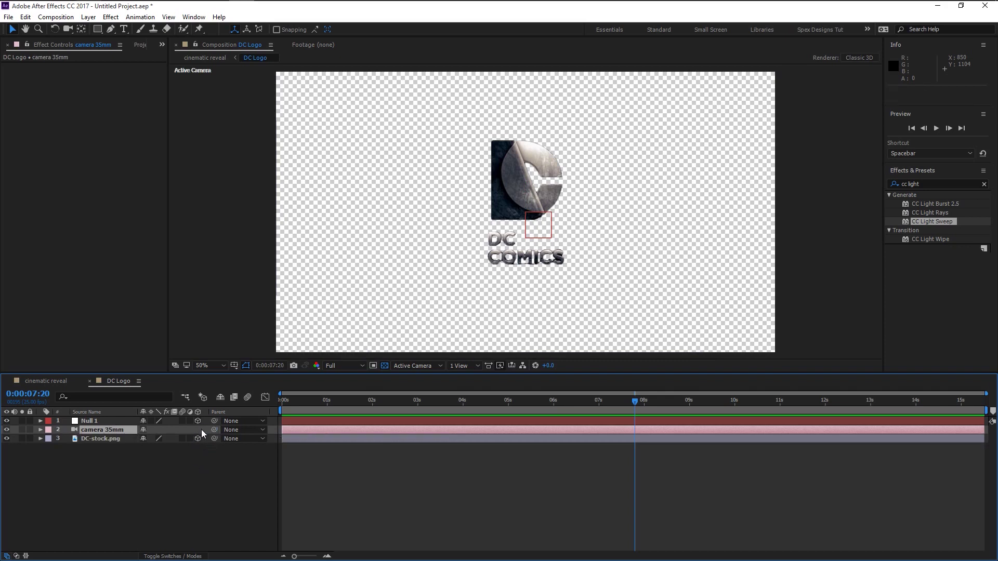
pyautogui.moveTo(214, 429); pyautogui.dragTo(123, 418)
# Move the playhead to 0:00:00:01 and show the Position property of Null 1
pyautogui.moveTo(289, 402); pyautogui.dragTo(279, 408)
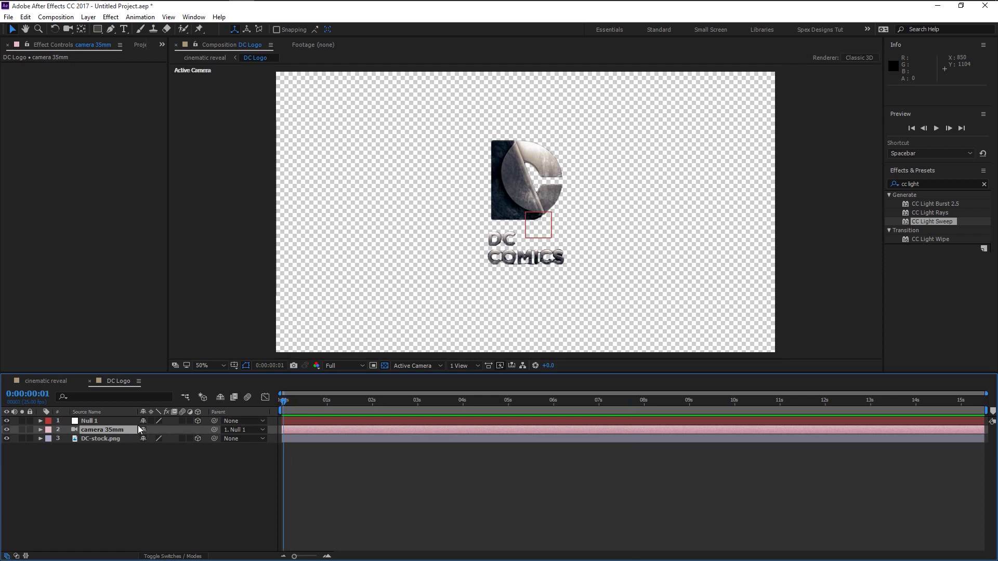
pyautogui.click(124, 424)
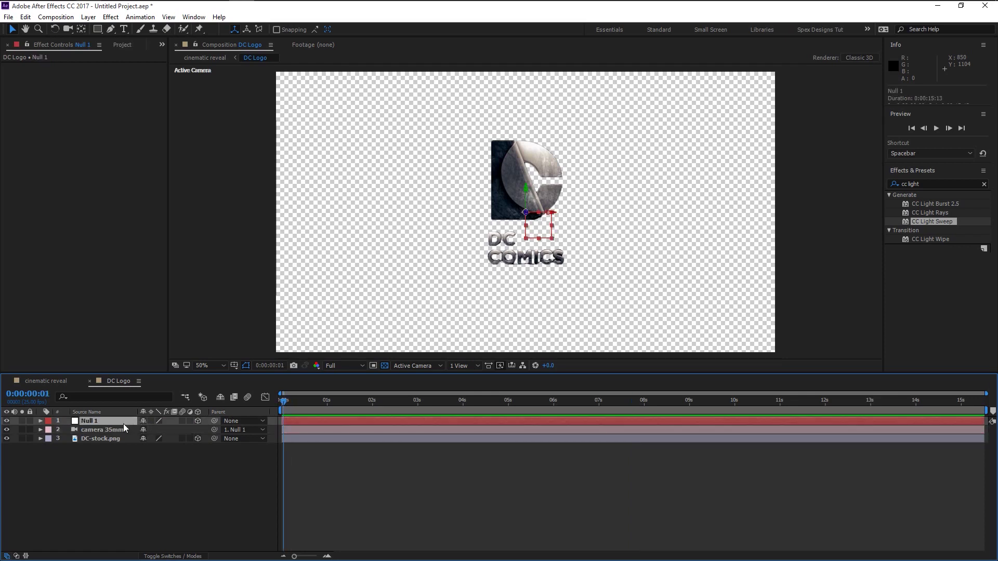
pyautogui.press('p')
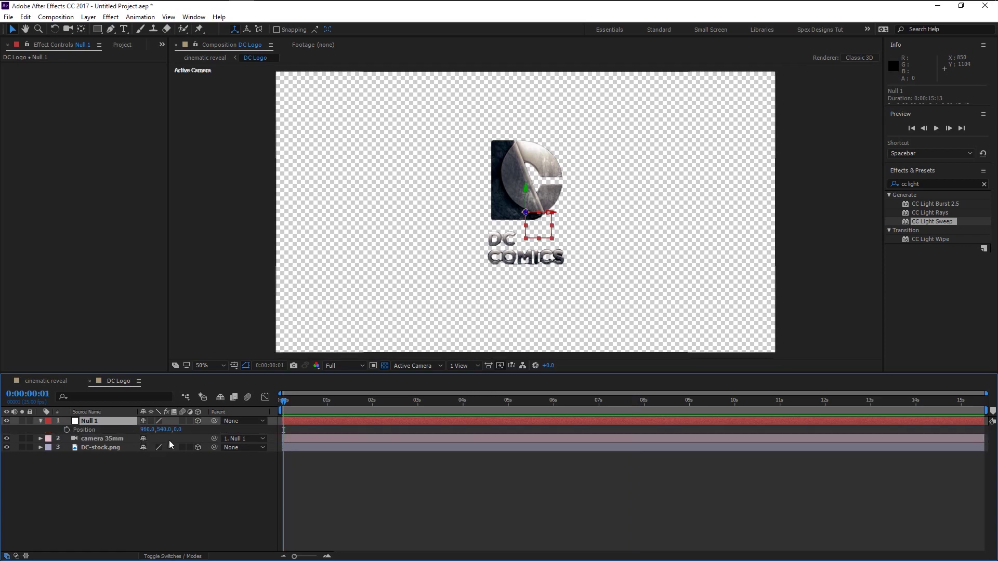
# Try changing Null 1's Z position to 149 and undo the change
pyautogui.moveTo(177, 429); pyautogui.dragTo(56, 433)
pyautogui.moveTo(153, 431); pyautogui.dragTo(283, 461)
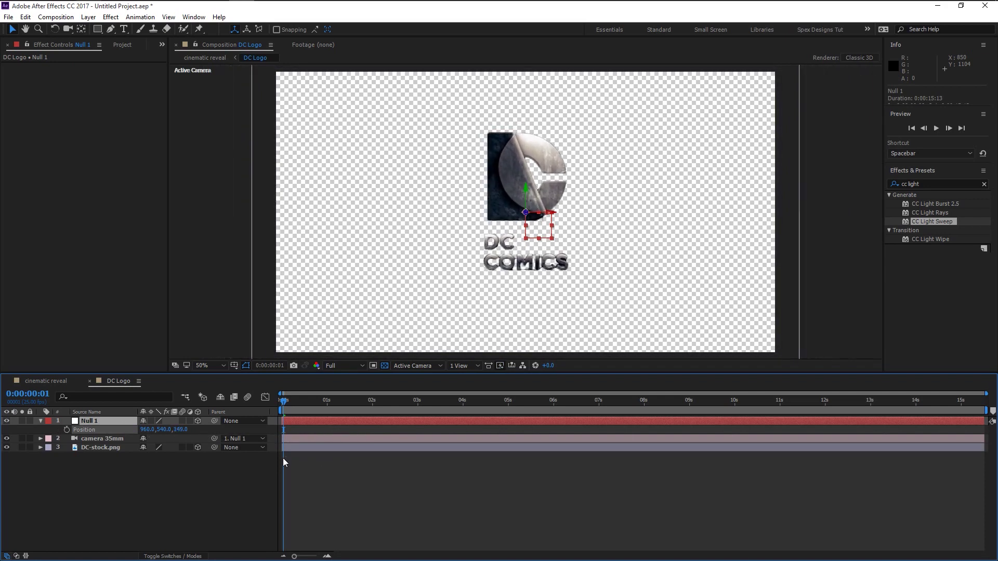
pyautogui.hotkey('ctrl', 'z')
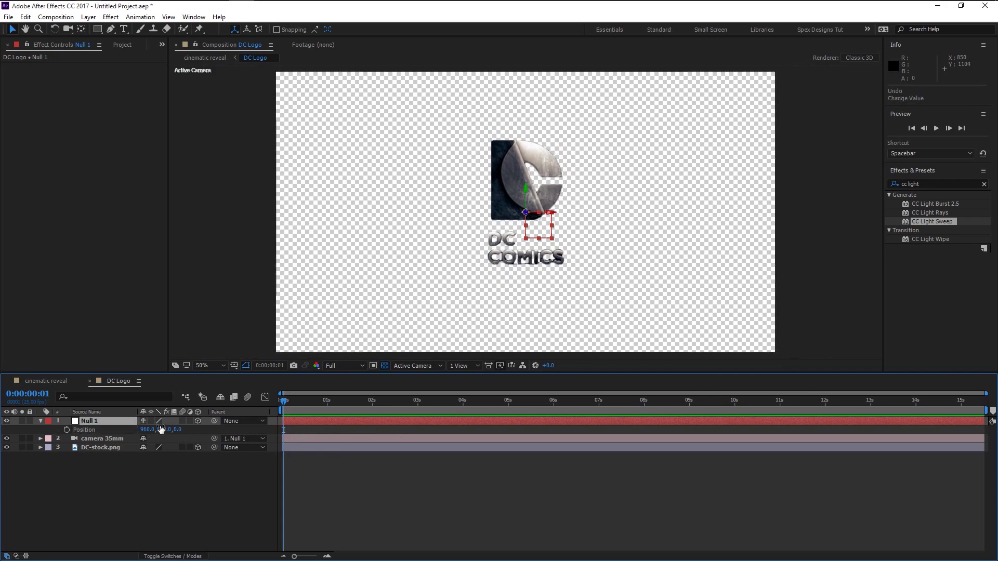
# Keyframe Null 1's Position at 0:00:00:01 with Z at 0, and set its Z position to 249 at 0:00:05:00
pyautogui.click(67, 429)
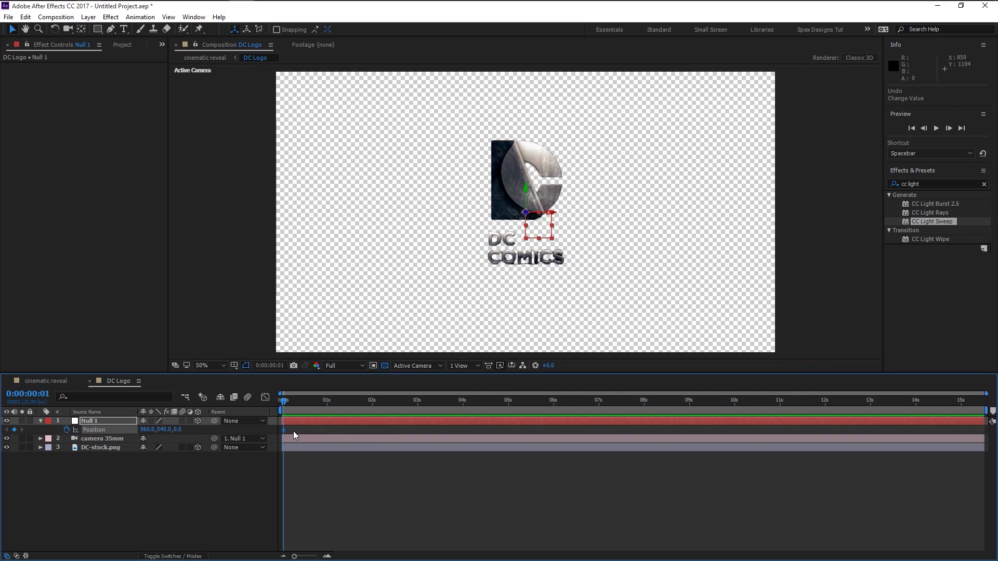
pyautogui.moveTo(178, 430); pyautogui.dragTo(162, 435)
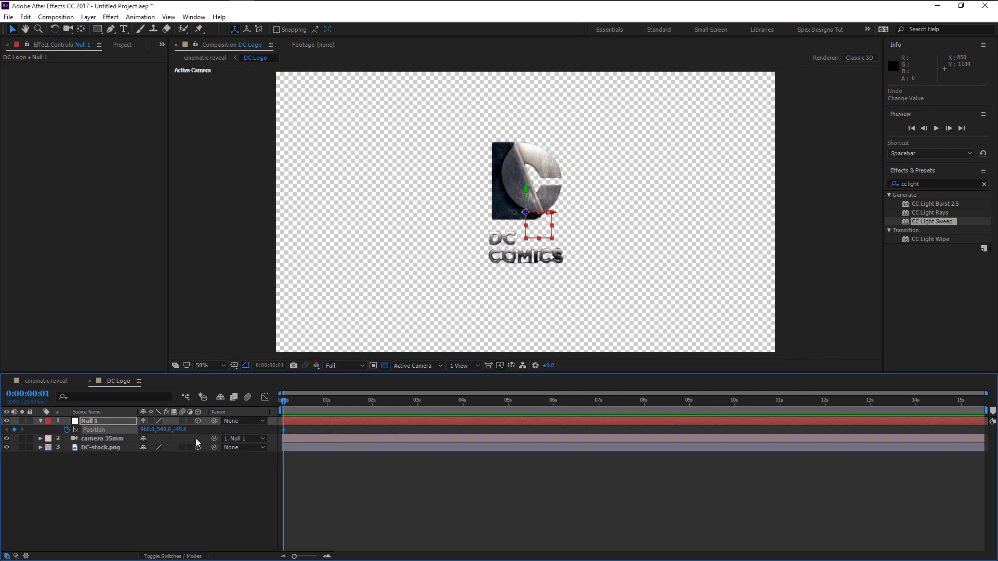
pyautogui.hotkey('ctrl', 'z')
pyautogui.moveTo(284, 403); pyautogui.dragTo(508, 412)
pyautogui.moveTo(178, 429); pyautogui.dragTo(317, 439)
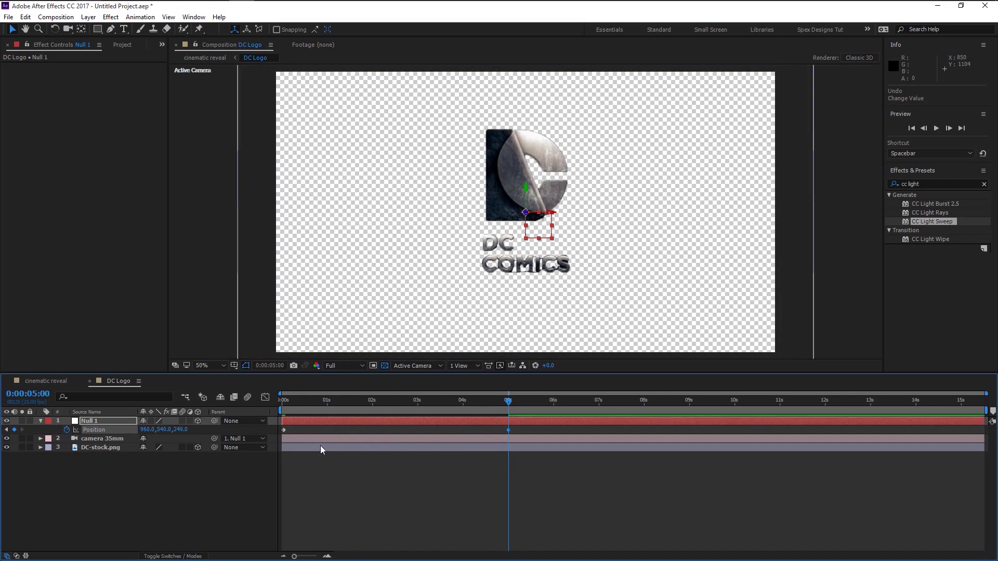
# Preview the null-driven camera move in the DC Logo composition from the beginning
pyautogui.press('Home')
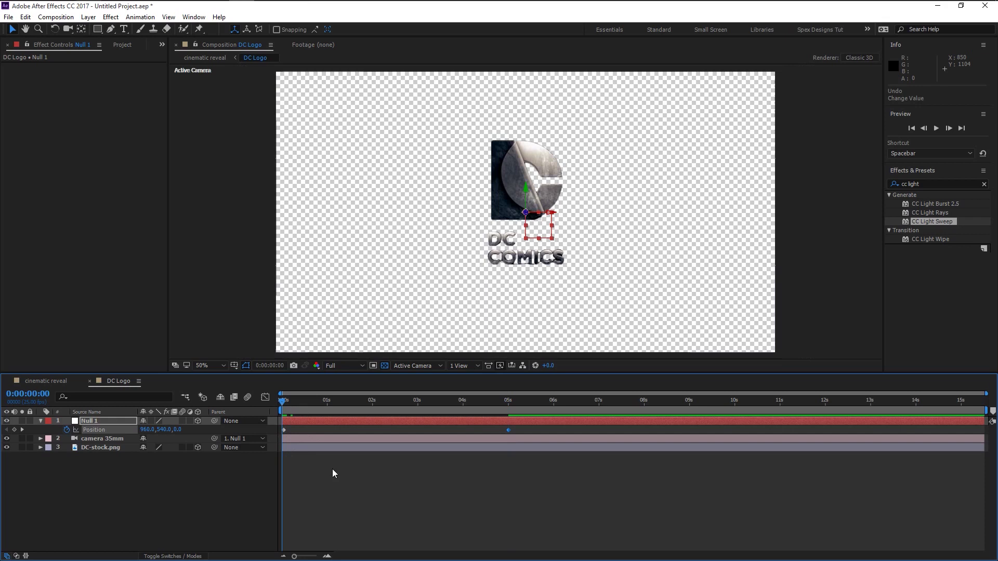
pyautogui.press('space')
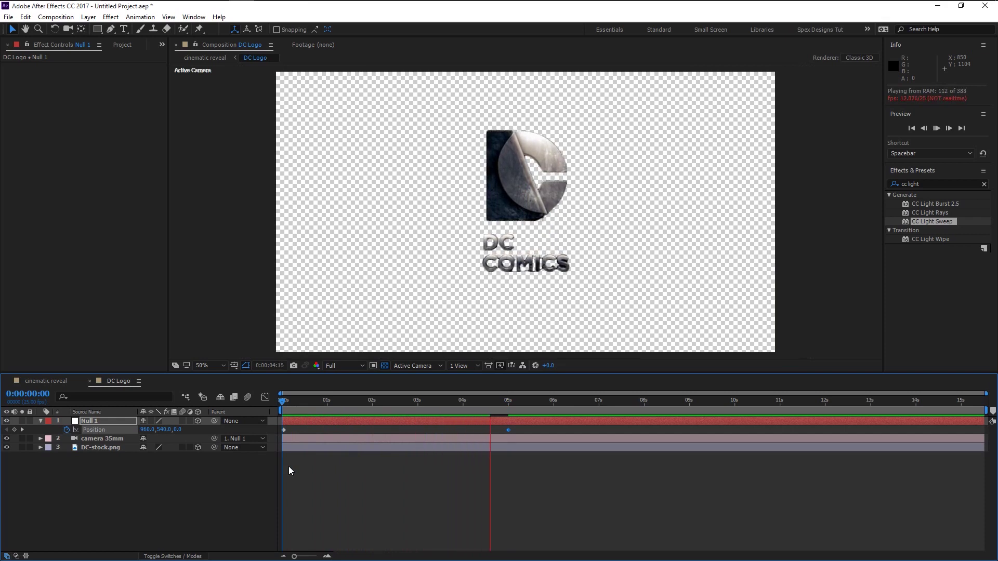
pyautogui.press('space')
# Apply Easy Ease to Null 1's Position keyframe at 0:00:05:00 and deselect it
pyautogui.rightClick(509, 429)
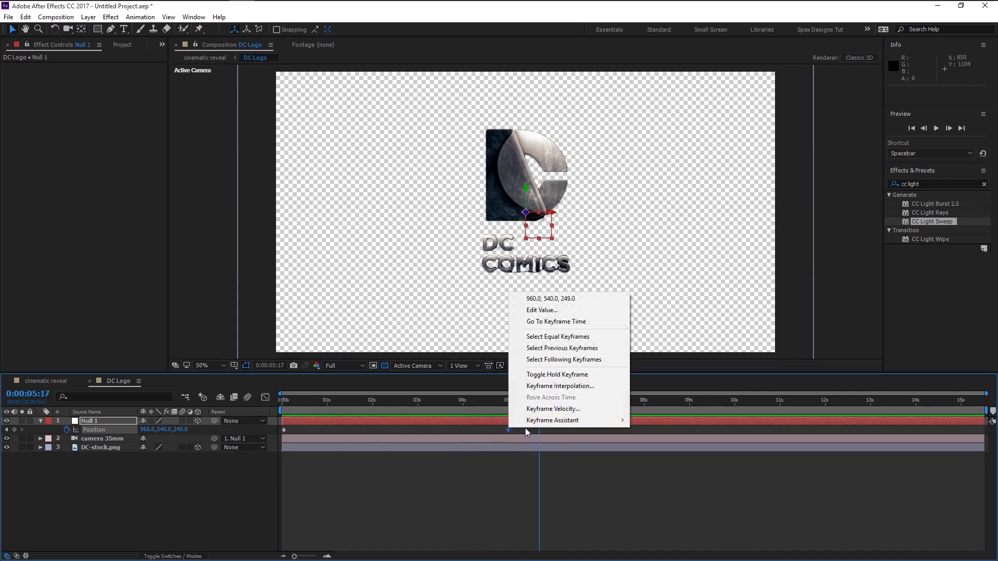
pyautogui.moveTo(582, 420)
pyautogui.click(657, 443)
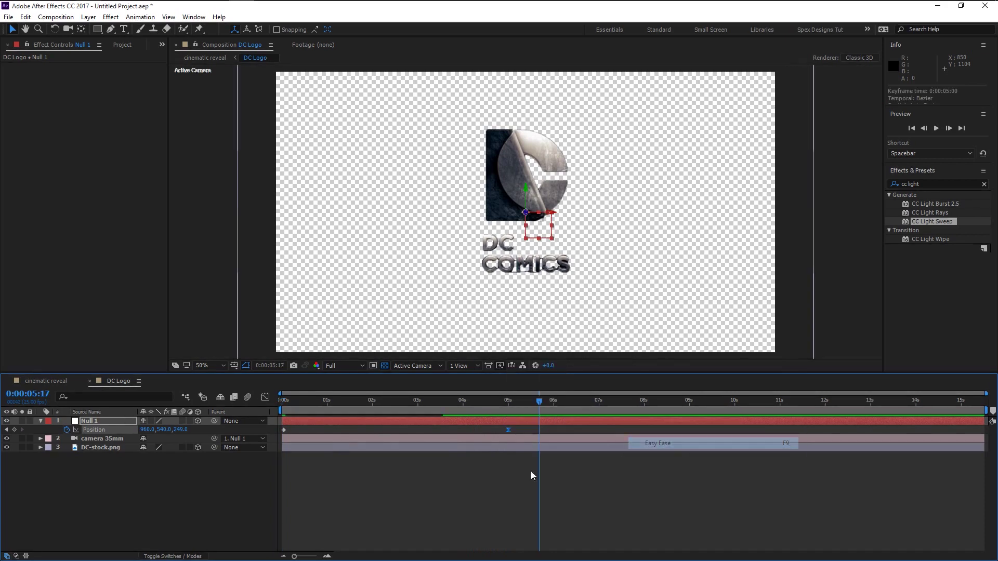
pyautogui.click(376, 485)
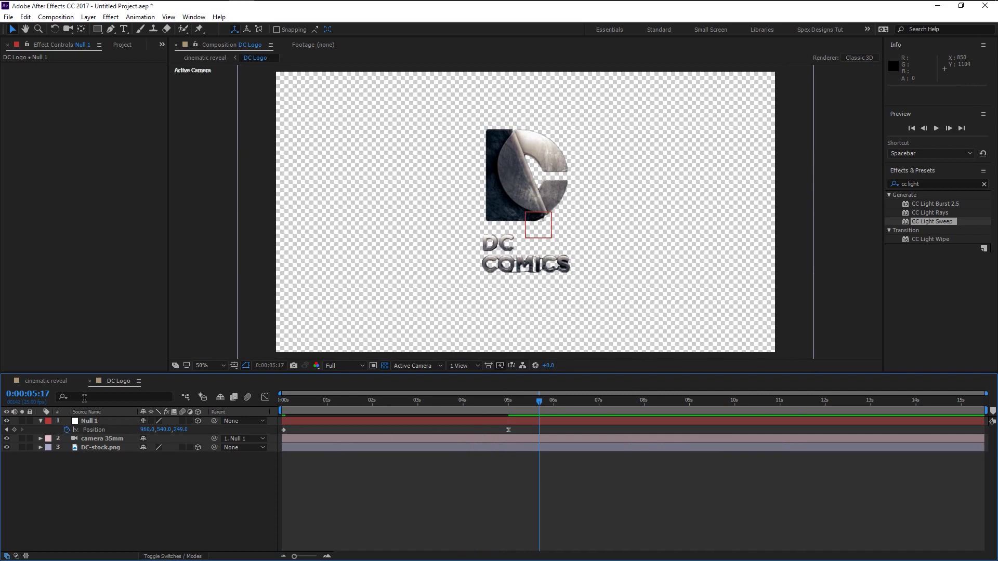
# Return to the 'cinematic reveal' composition and preview the whole animation from the start
pyautogui.click(49, 382)
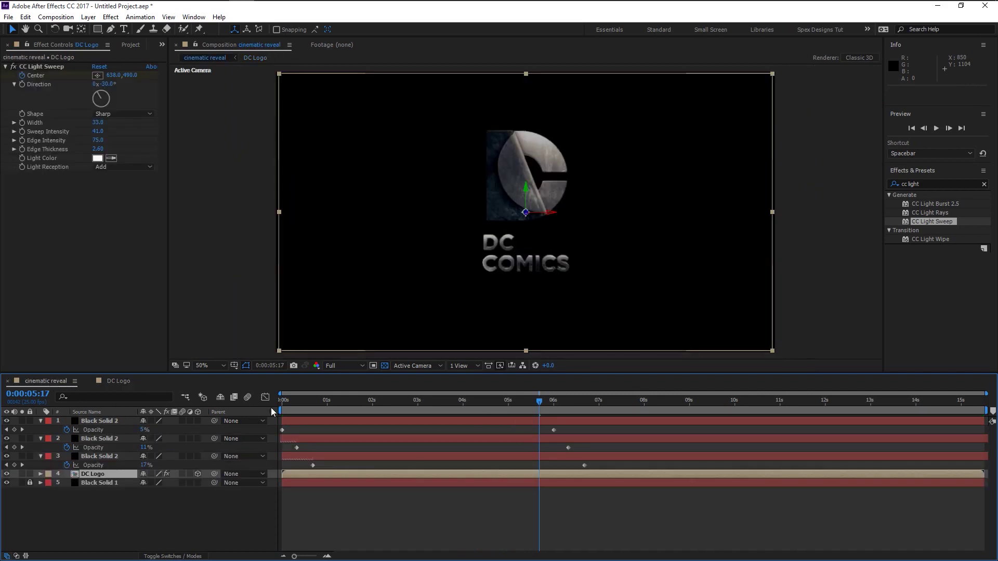
pyautogui.moveTo(302, 403); pyautogui.dragTo(239, 404)
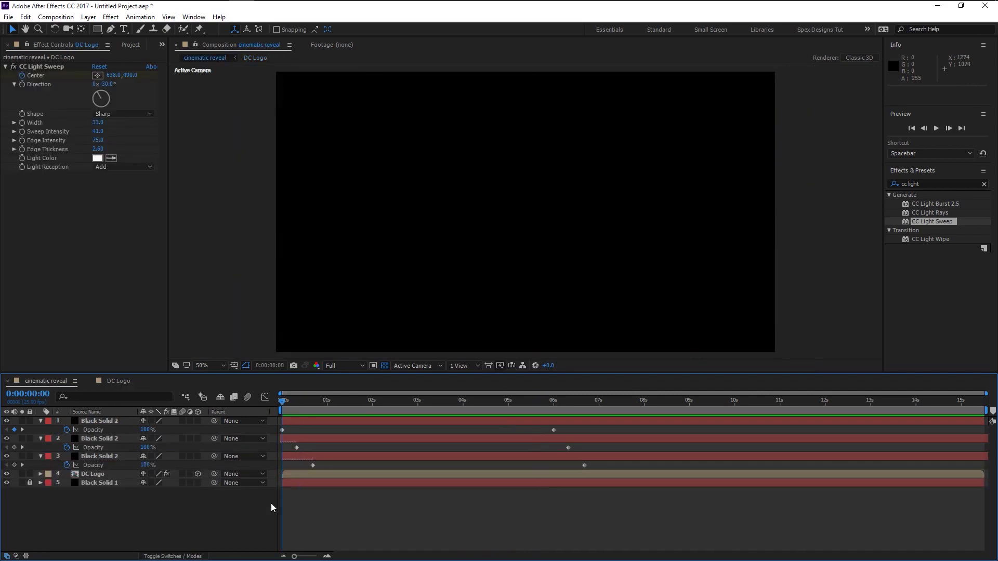
pyautogui.press('space')
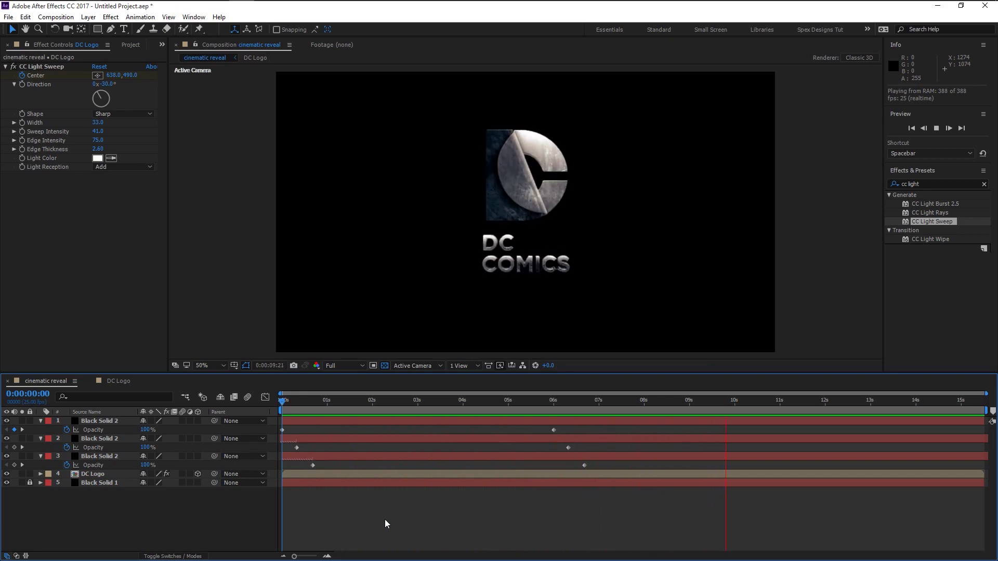
pyautogui.press('space')
# Show the DC Logo layer's keyframed properties and shift both CC Light Sweep Center keyframes so they start at 0:00:07:07
pyautogui.click(581, 472)
pyautogui.press('u')
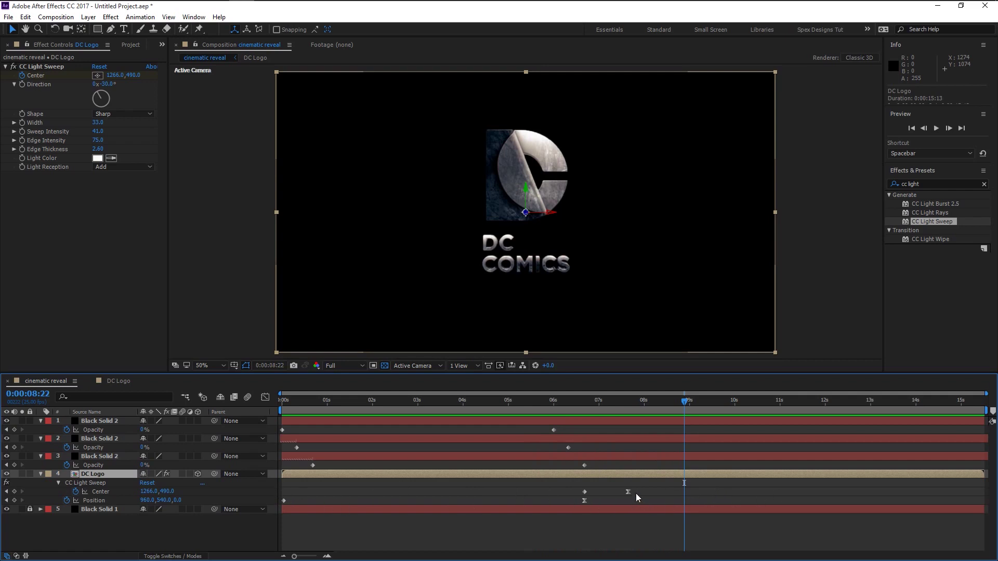
pyautogui.moveTo(637, 492); pyautogui.dragTo(614, 500)
# Preview the retimed light sweep from 0:00:05:21
pyautogui.click(546, 401)
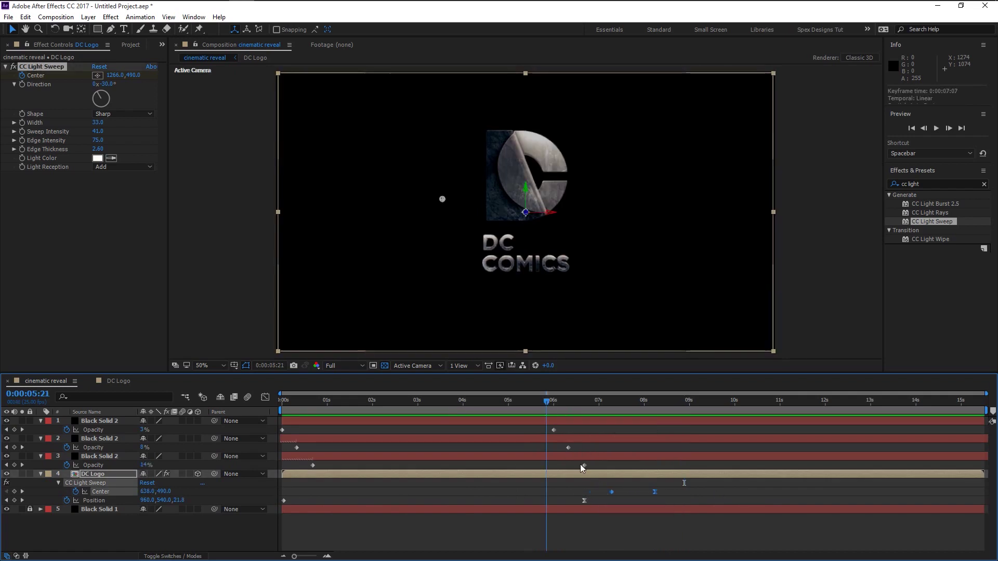
pyautogui.press('space')
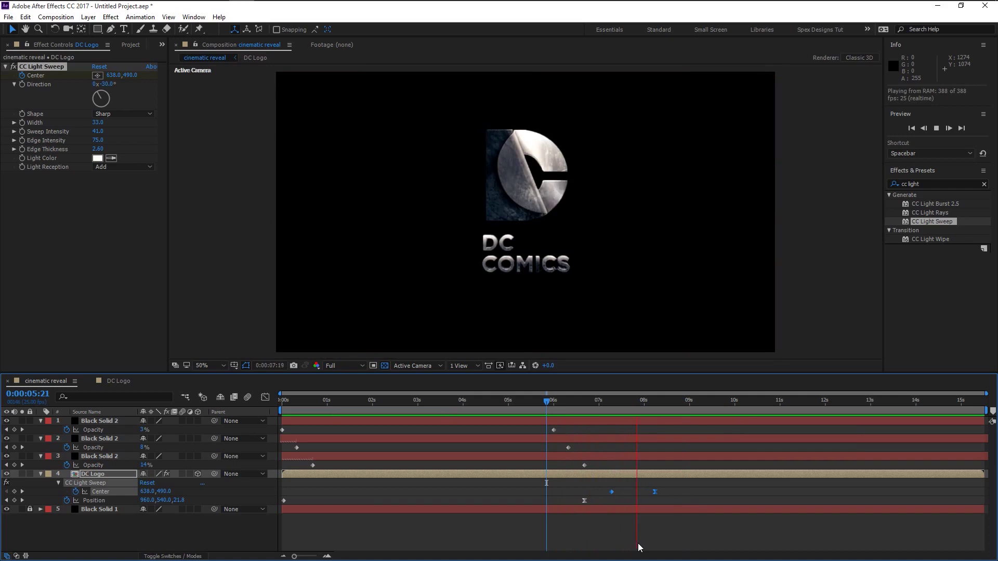
pyautogui.press('space')
# Add Opacity keyframes at 0% to all three Black Solid 2 layers at 0:00:11:01
pyautogui.click(518, 401)
pyautogui.moveTo(691, 400); pyautogui.dragTo(785, 436)
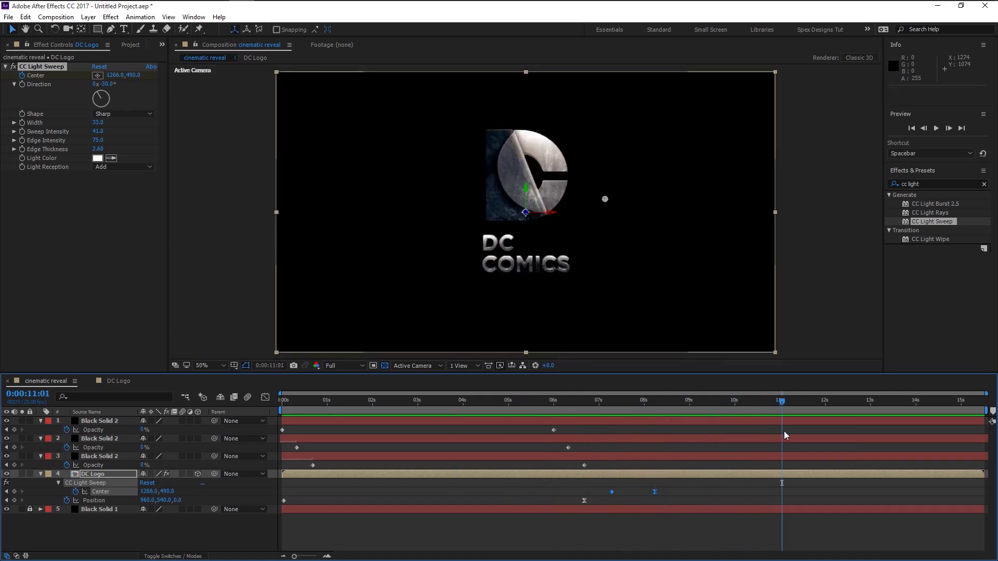
pyautogui.click(692, 456)
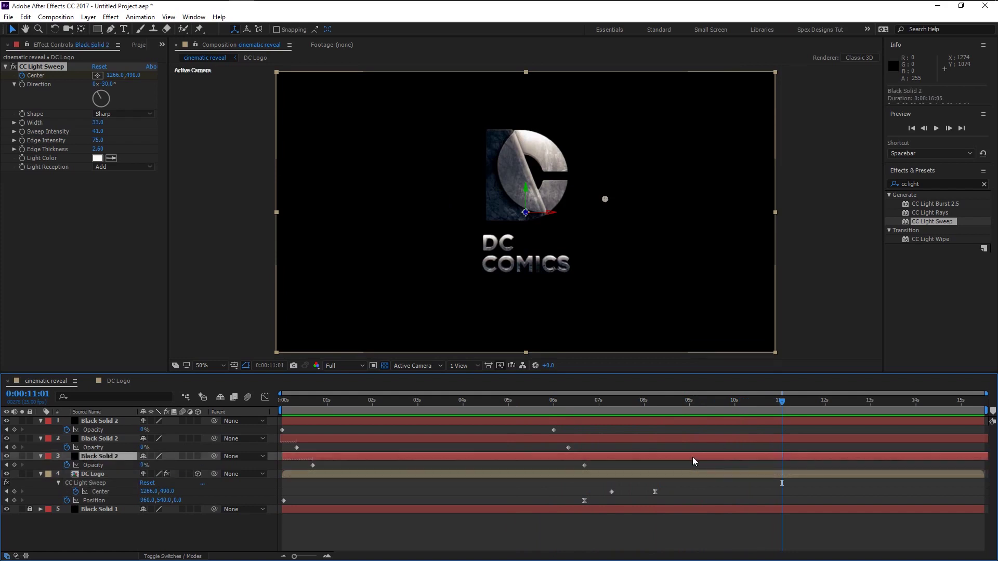
pyautogui.keyDown('shift'); pyautogui.click(117, 437); pyautogui.keyUp('shift')
pyautogui.keyDown('shift'); pyautogui.click(110, 423); pyautogui.keyUp('shift')
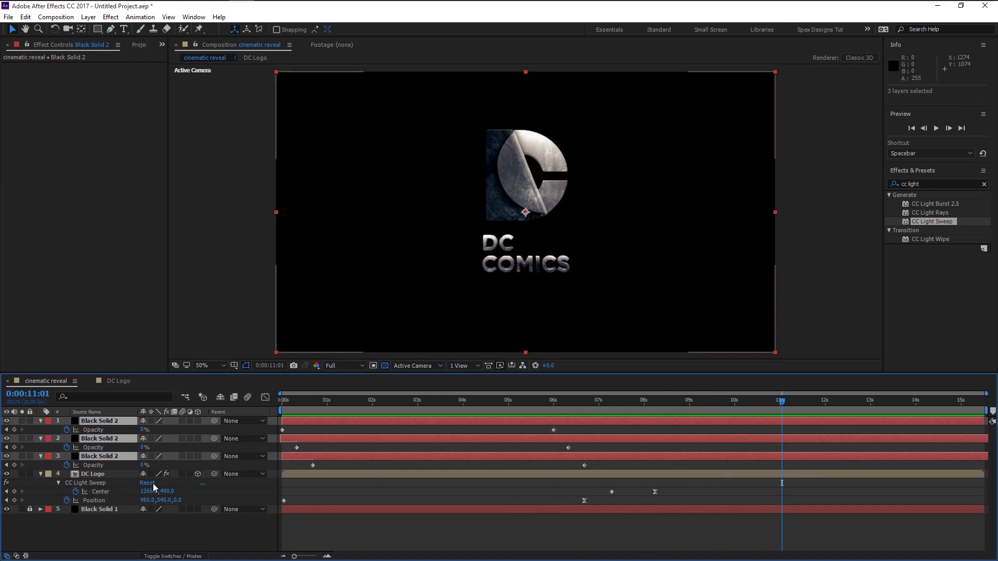
pyautogui.click(15, 465)
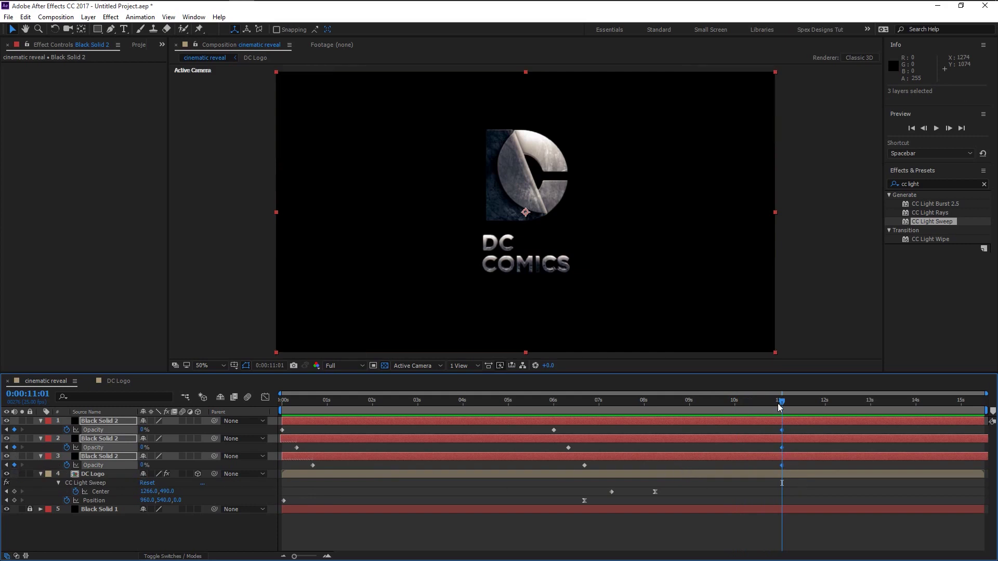
# Set the Opacity of the three Black Solid 2 layers to 100% at 0:00:14:00
pyautogui.moveTo(799, 402); pyautogui.dragTo(916, 423)
pyautogui.press('pagedown')
pyautogui.moveTo(145, 465); pyautogui.dragTo(265, 474)
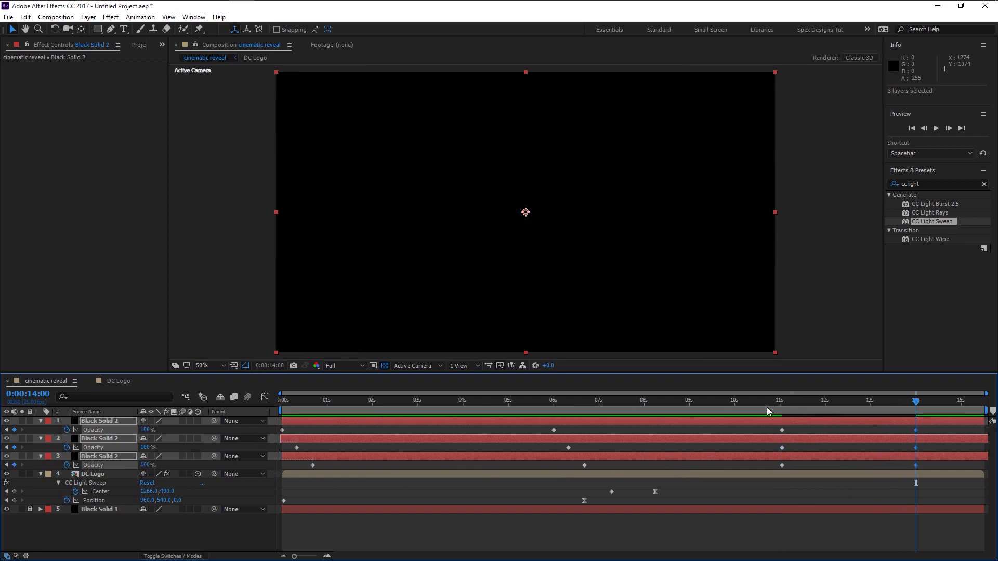
# Deselect the layers and preview the closing fade to black from just before 0:00:11:01
pyautogui.click(767, 410)
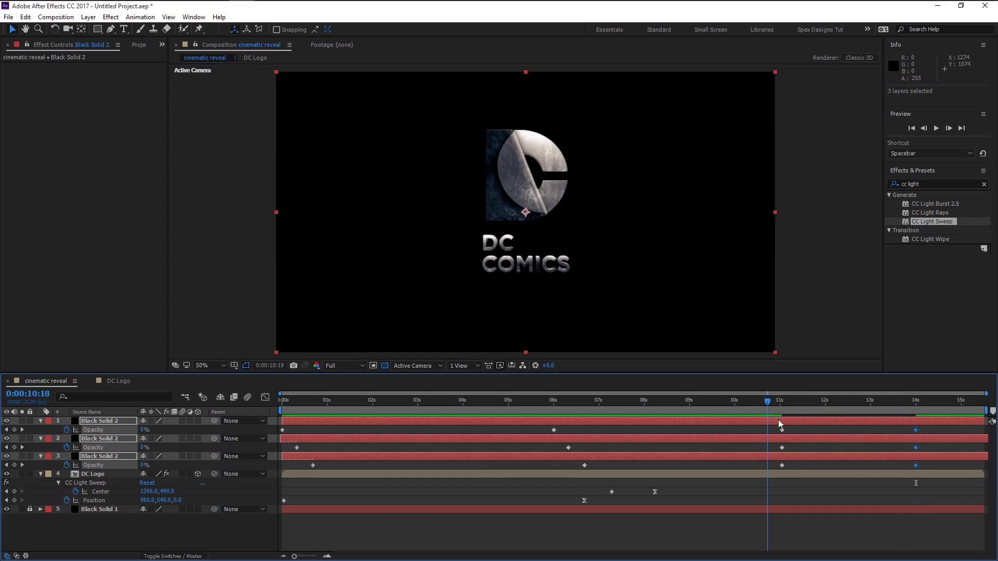
pyautogui.hotkey('ctrl', 'shift', 'a')
pyautogui.press('space')
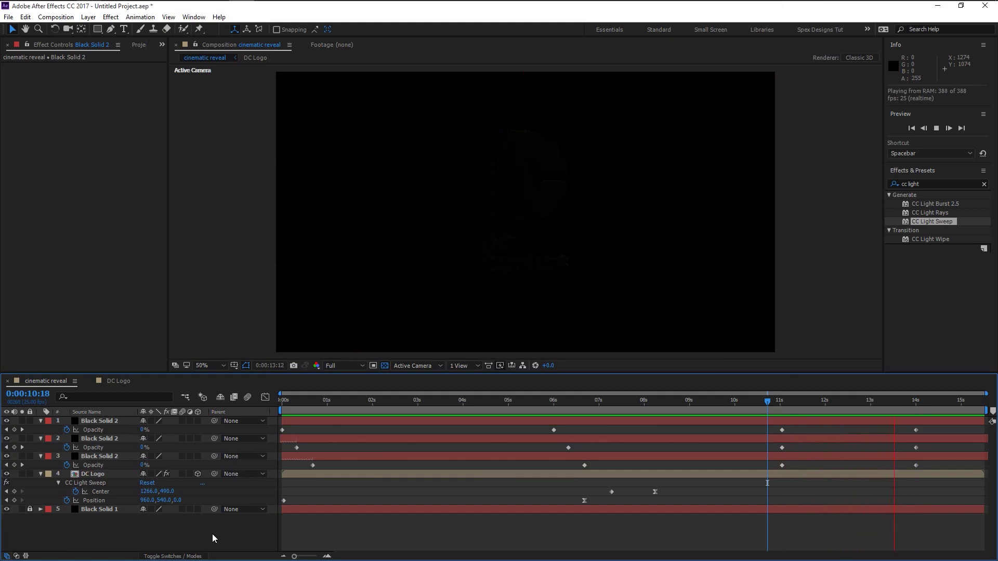
pyautogui.press('space')
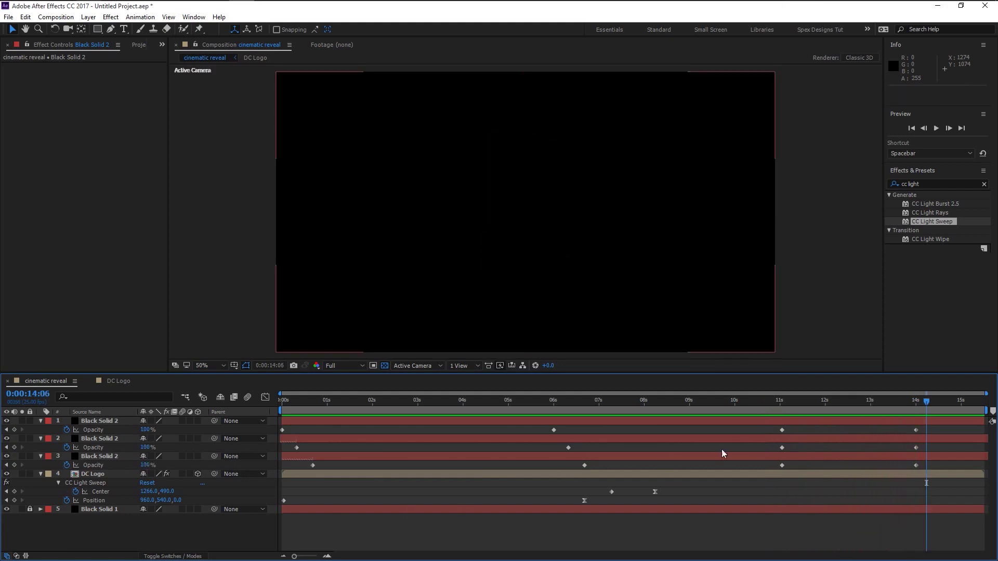
pyautogui.click(758, 401)
pyautogui.press('space')
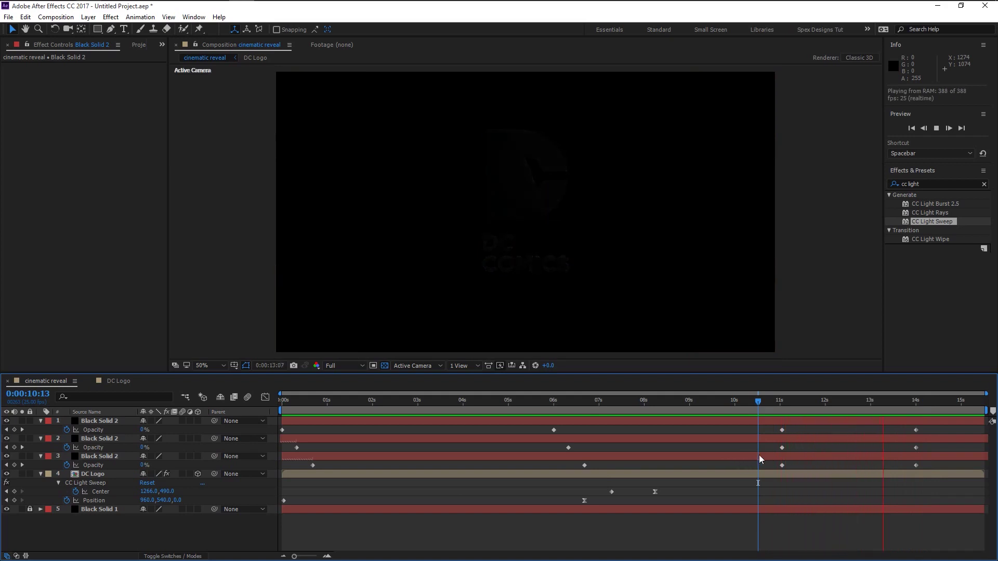
# Add a Position keyframe to the DC Logo layer at 0:00:11:01, with its light sweep properties collapsed
pyautogui.moveTo(791, 403); pyautogui.dragTo(782, 407)
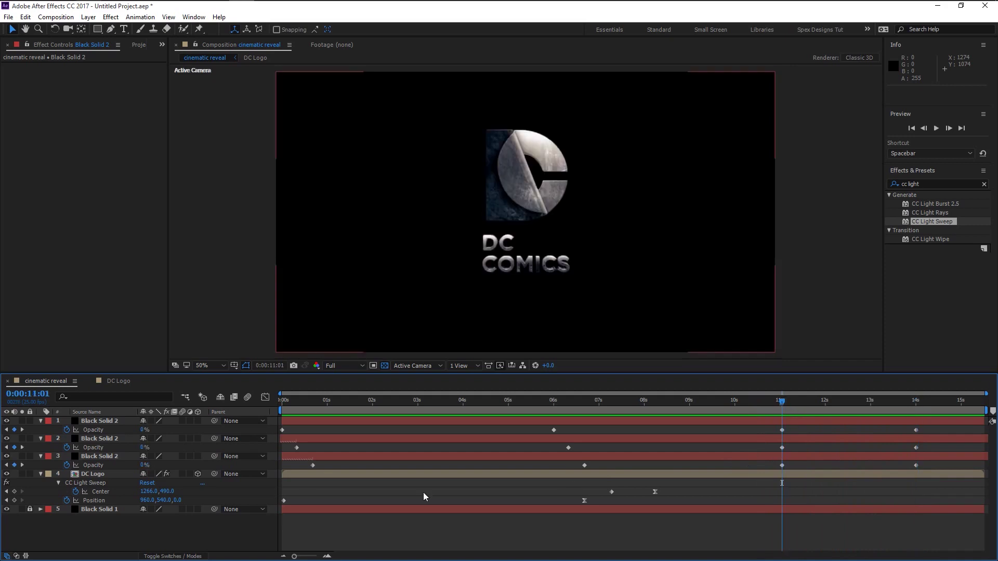
pyautogui.click(117, 476)
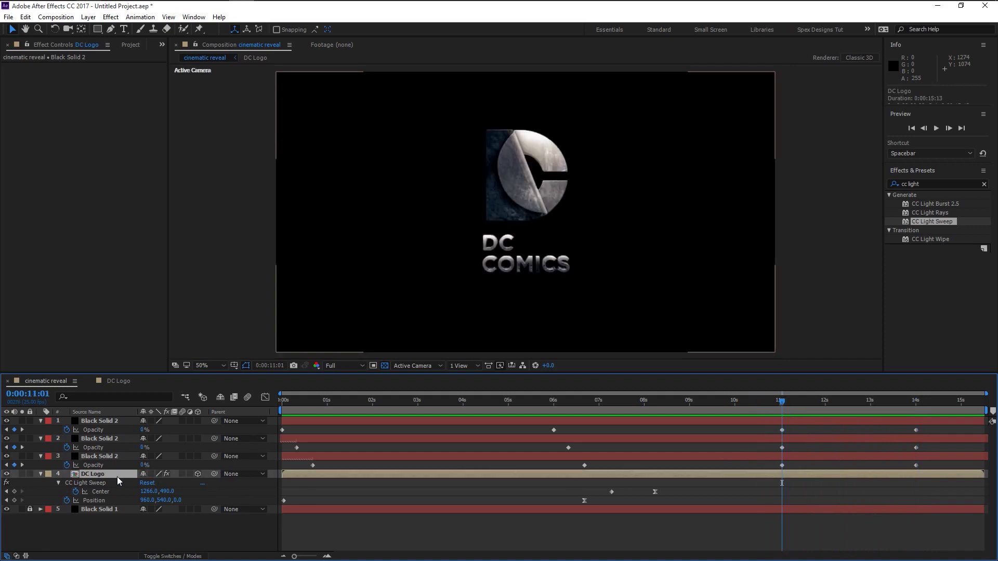
pyautogui.click(59, 483)
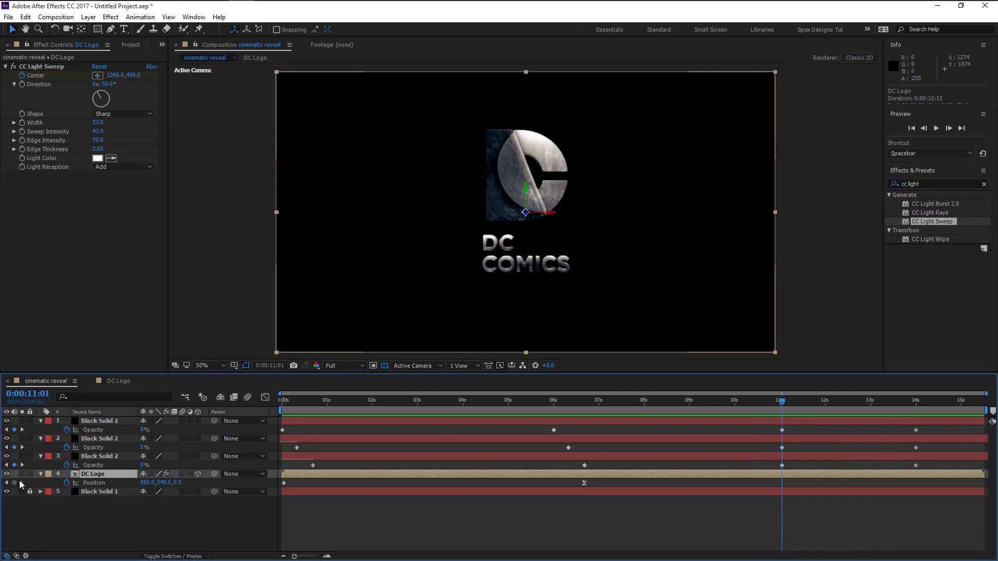
pyautogui.click(15, 483)
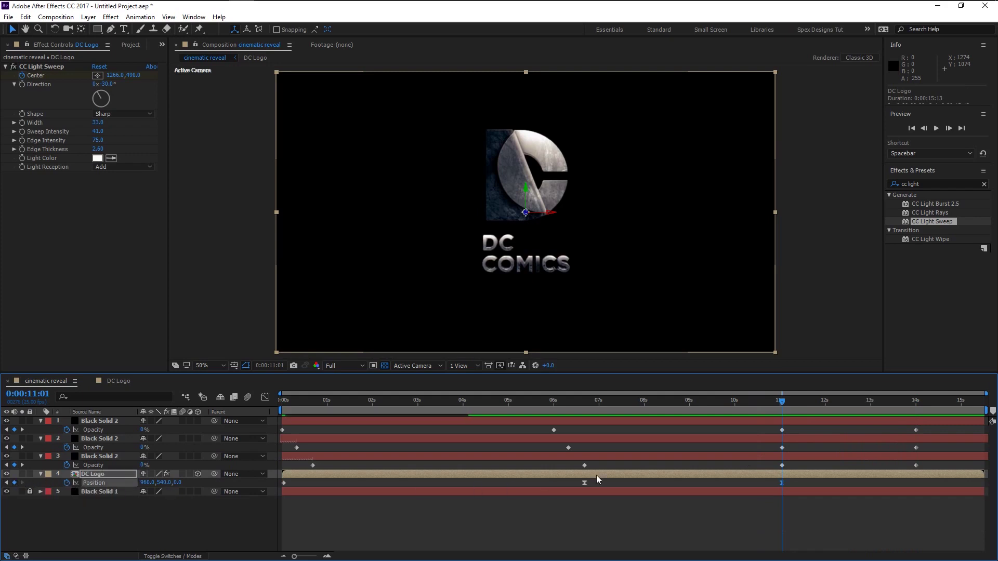
# Set DC Logo's Z position to 172 at 0:00:14:00 and convert its 0:00:11:01 Position keyframe to linear
pyautogui.moveTo(788, 401); pyautogui.dragTo(919, 442)
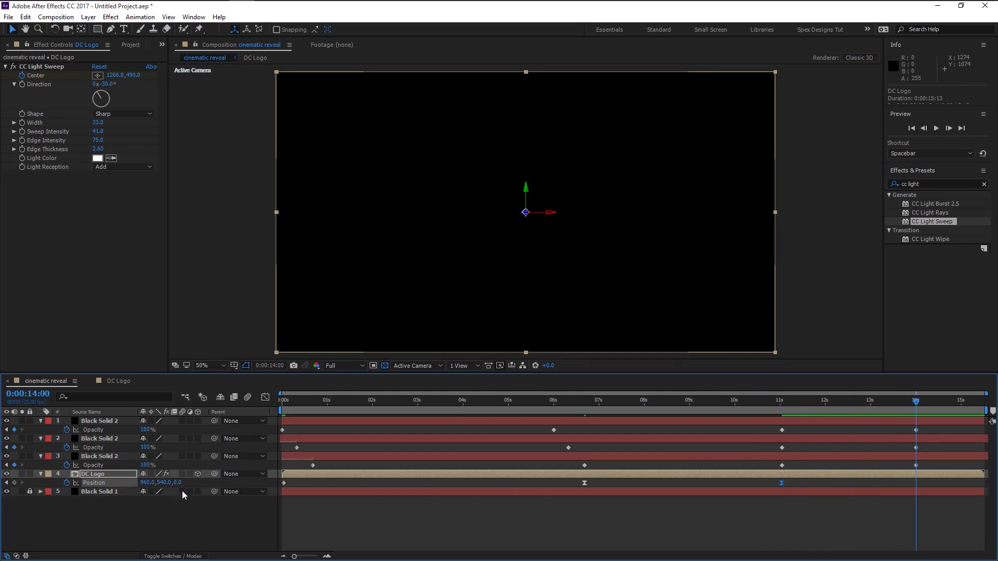
pyautogui.moveTo(177, 482); pyautogui.dragTo(287, 501)
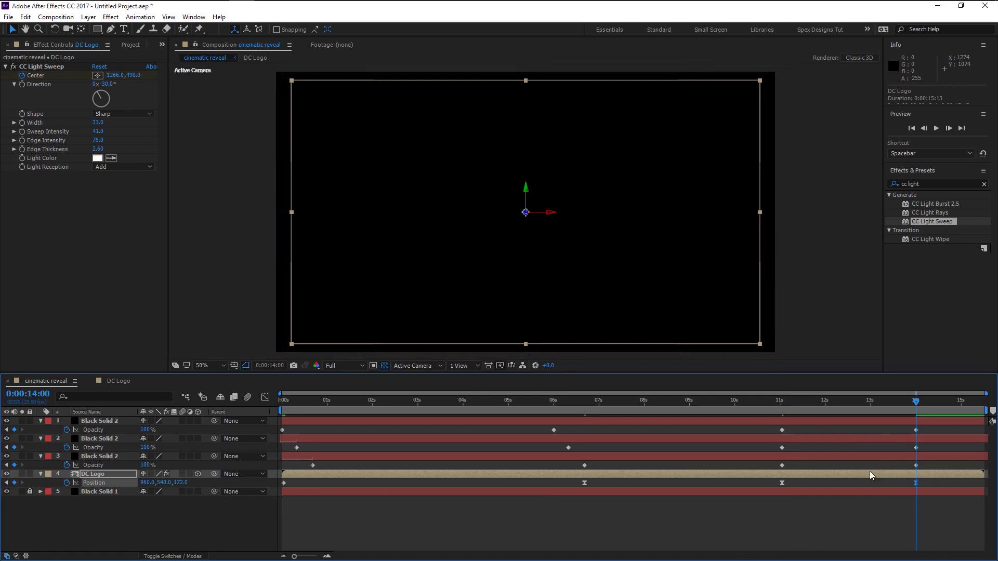
pyautogui.keyDown('ctrl'); pyautogui.click(782, 484); pyautogui.keyUp('ctrl')
# Preview the logo's closing pull-back from 0:00:10:21, and play the whole reveal from the start
pyautogui.click(777, 400)
pyautogui.click(810, 532)
pyautogui.press('space')
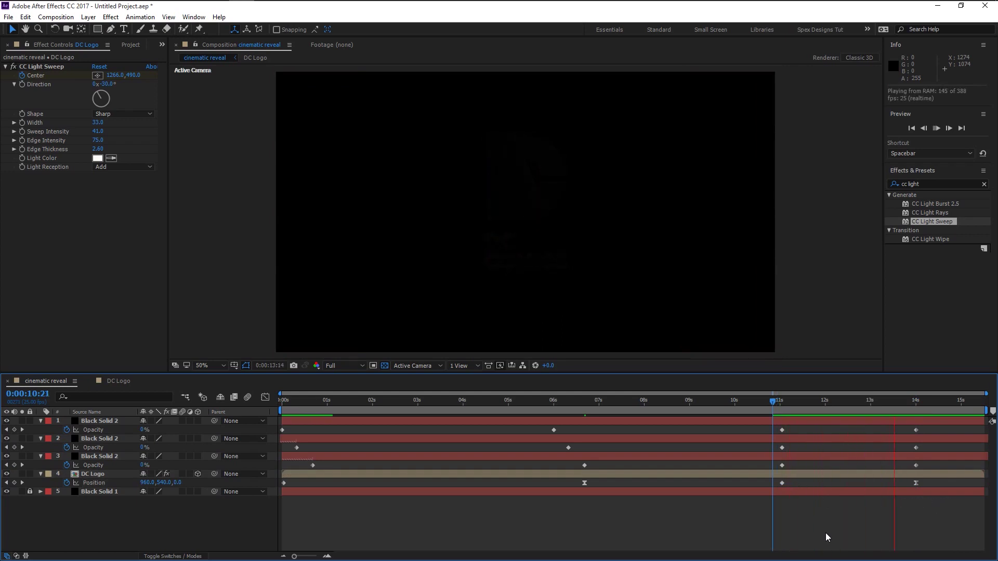
pyautogui.press('space')
pyautogui.press('Home')
pyautogui.press('space')
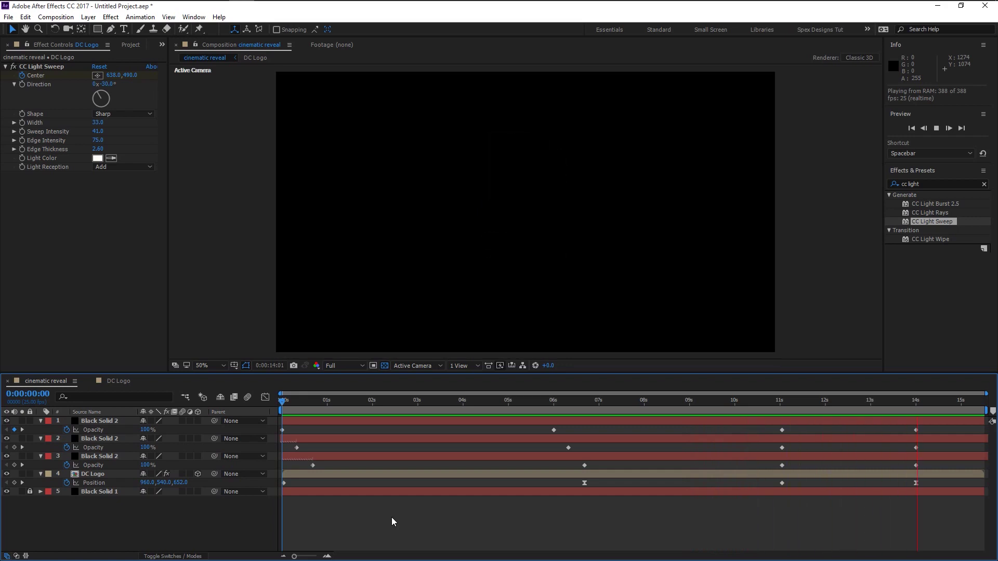
pyautogui.press('space')
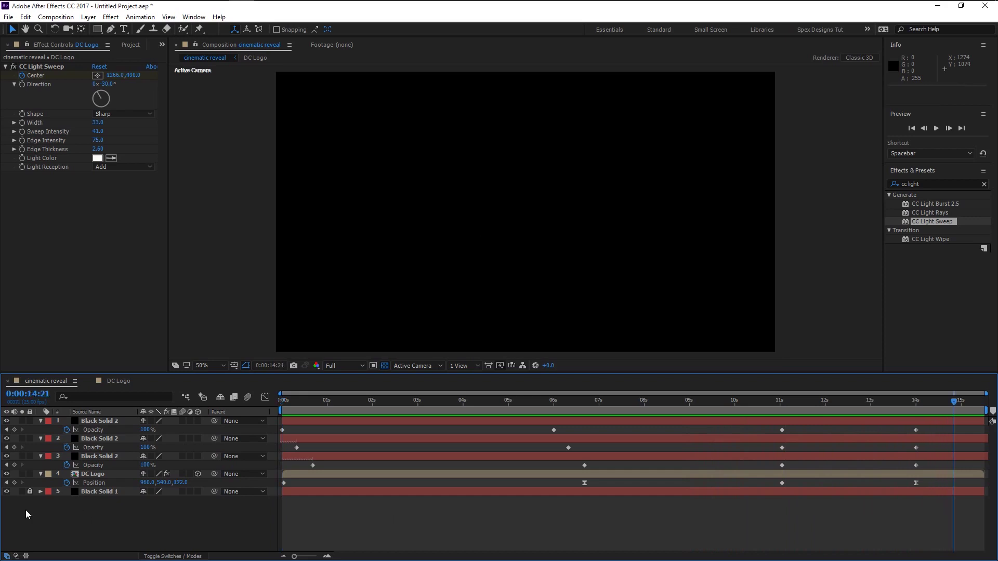
# Move the current time to 0:00:07:20 and hide the DC Logo layer
pyautogui.moveTo(460, 398); pyautogui.dragTo(634, 449)
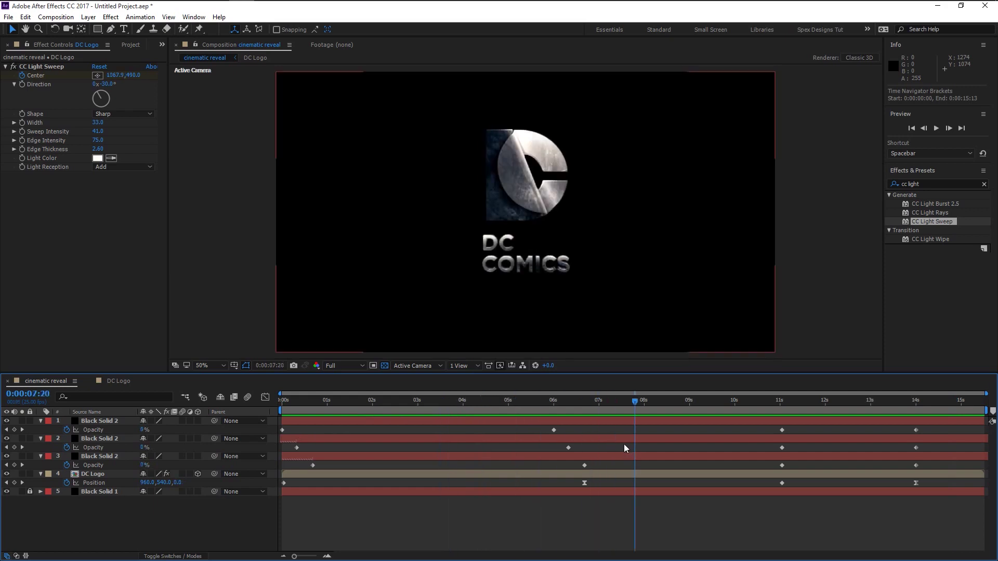
pyautogui.click(71, 476)
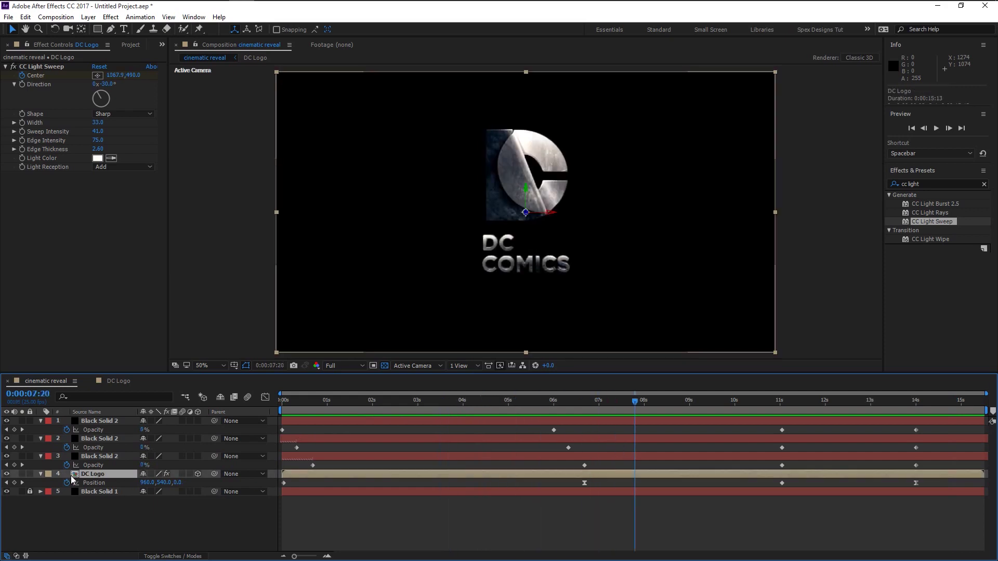
pyautogui.click(7, 474)
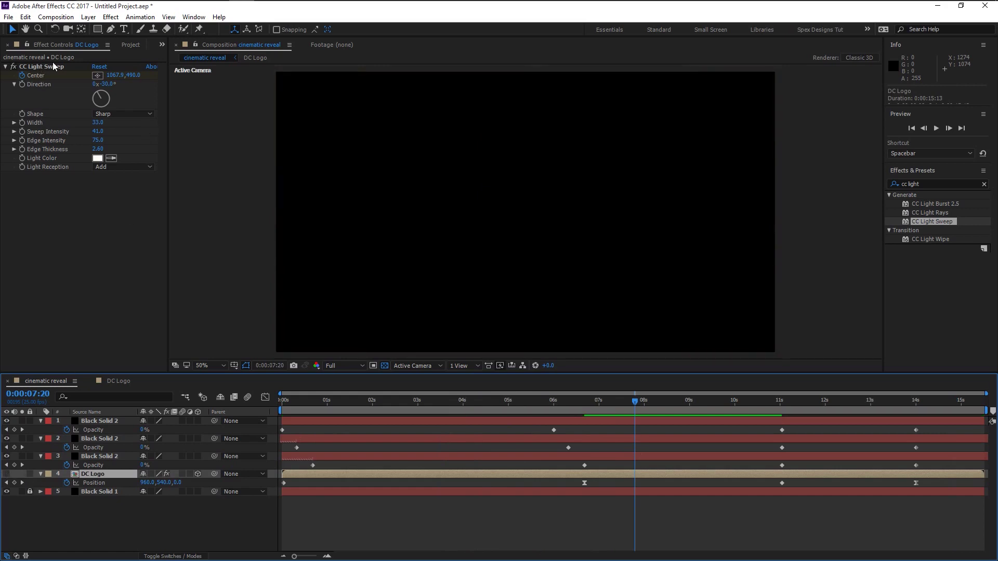
# Import Batman.png from the Stock folder and place it directly above DC Logo in the cinematic reveal composition
pyautogui.click(131, 45)
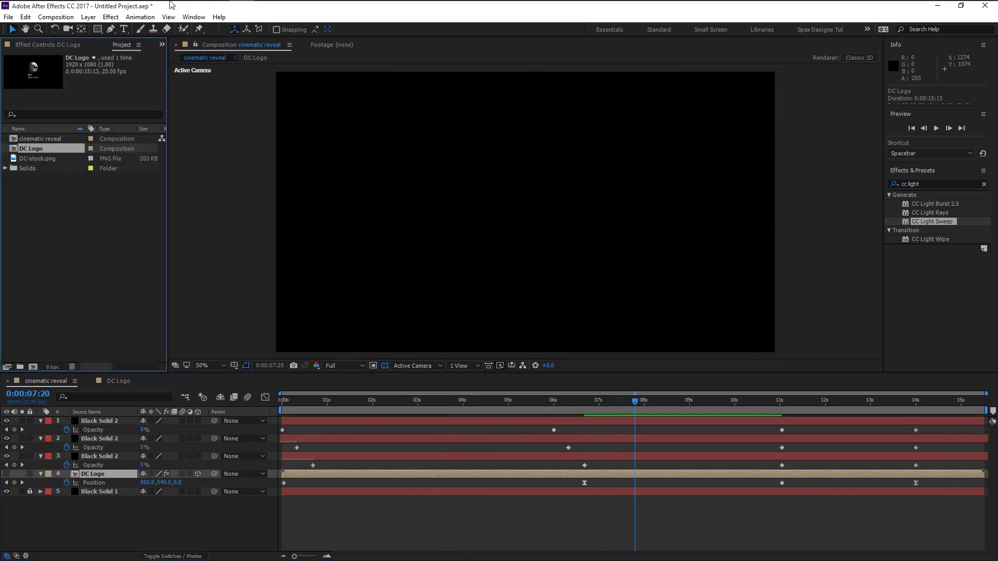
pyautogui.click(89, 10)
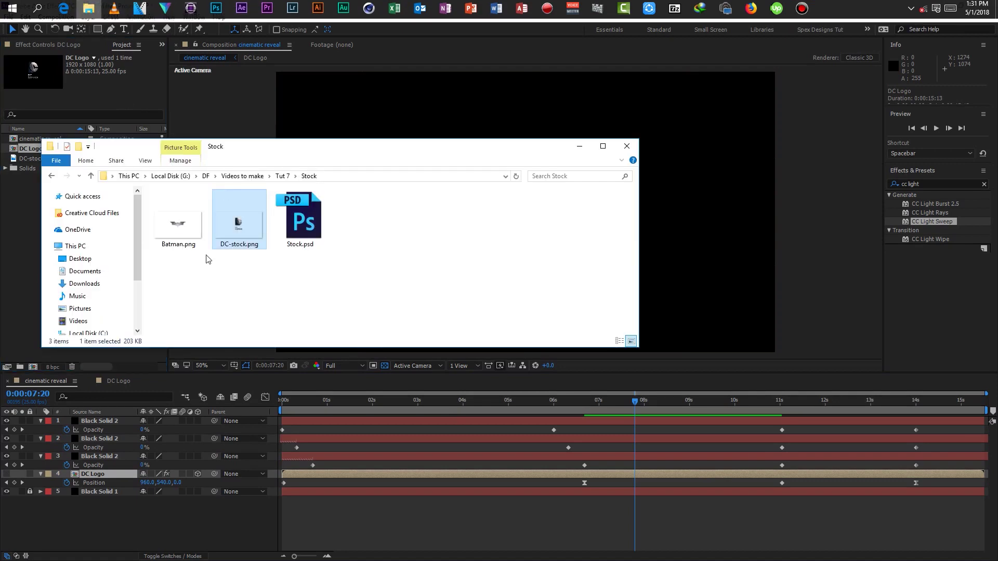
pyautogui.moveTo(177, 223); pyautogui.dragTo(35, 202)
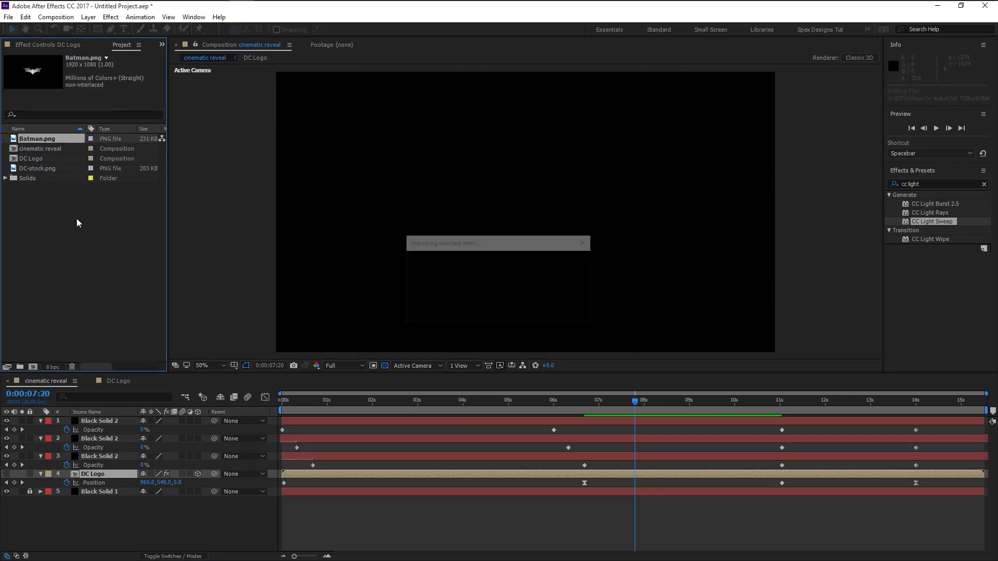
pyautogui.moveTo(45, 139); pyautogui.dragTo(90, 469)
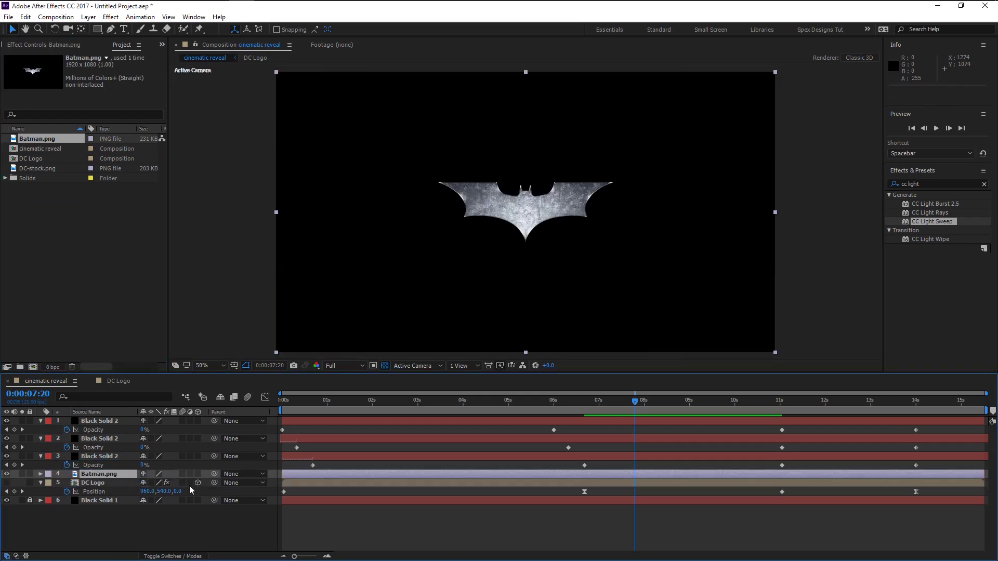
# Copy the CC Light Sweep effect from DC Logo onto Batman.png at 0:00:07:20 and show its Center keyframes
pyautogui.click(108, 483)
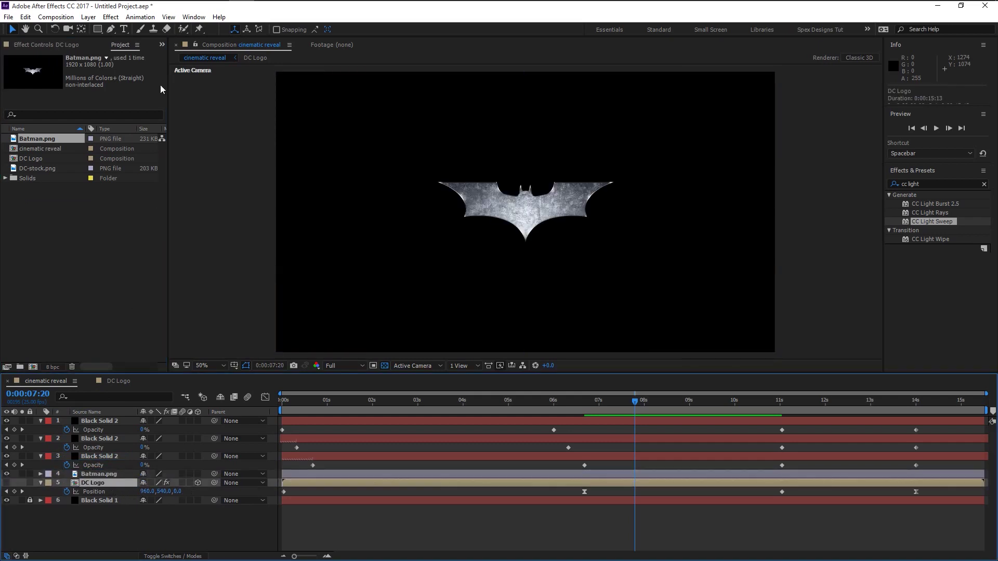
pyautogui.click(47, 44)
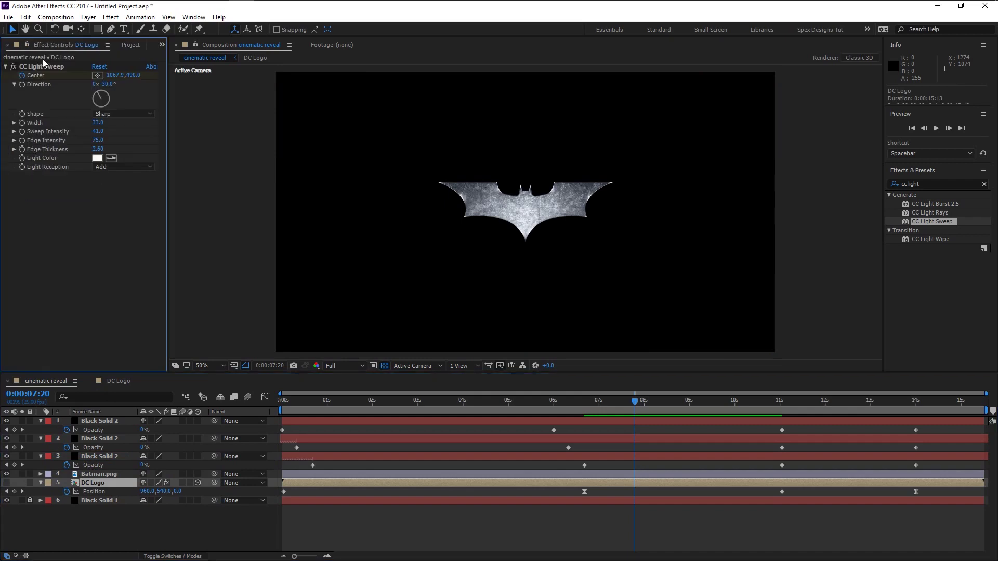
pyautogui.click(43, 66)
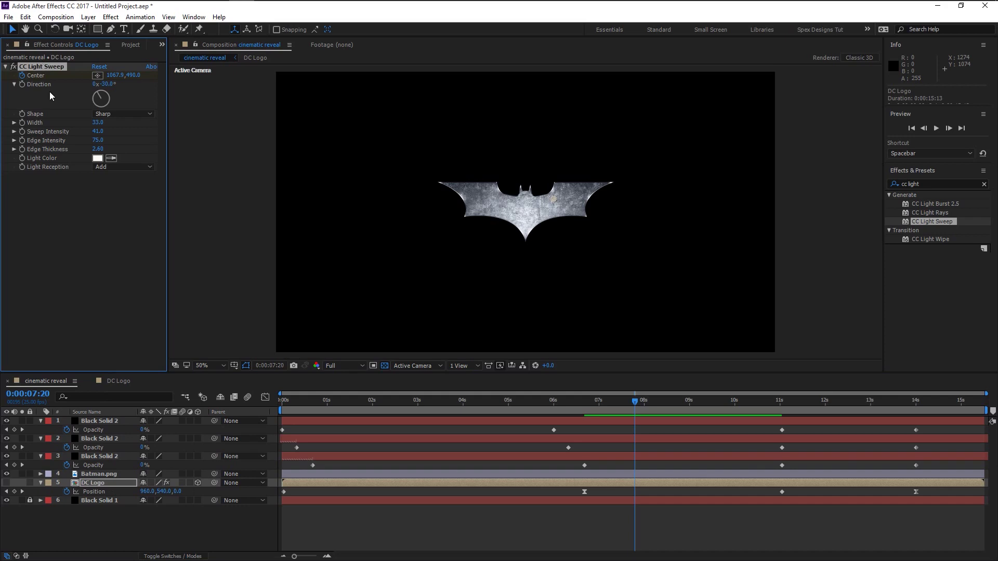
pyautogui.click(102, 472)
pyautogui.hotkey('ctrl', 'v')
pyautogui.press('u')
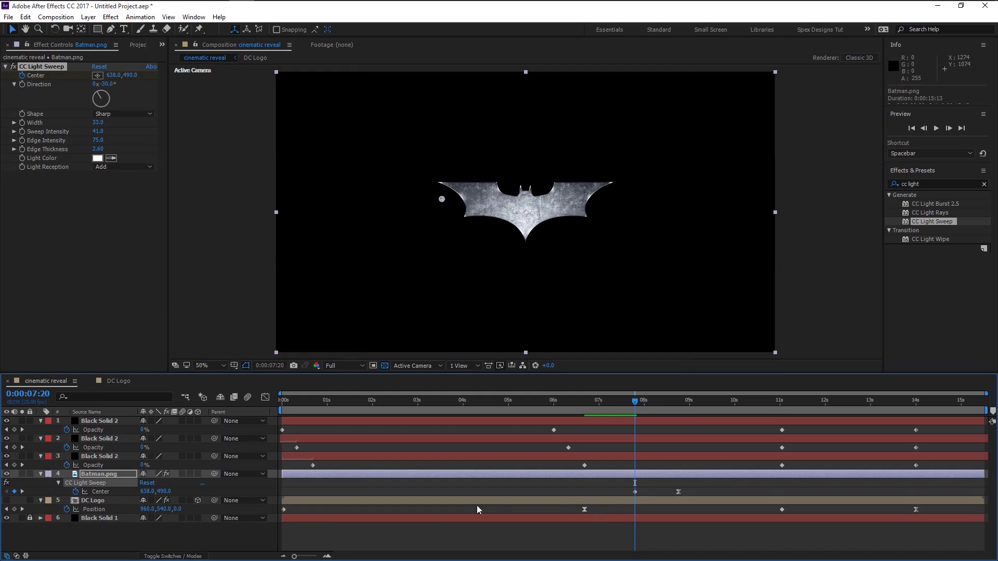
# Collapse the DC Logo layer's properties and preview the light sweep on Batman.png from just before its first keyframe
pyautogui.click(40, 501)
pyautogui.press('pageup')
pyautogui.press('pageup')
pyautogui.press('space')
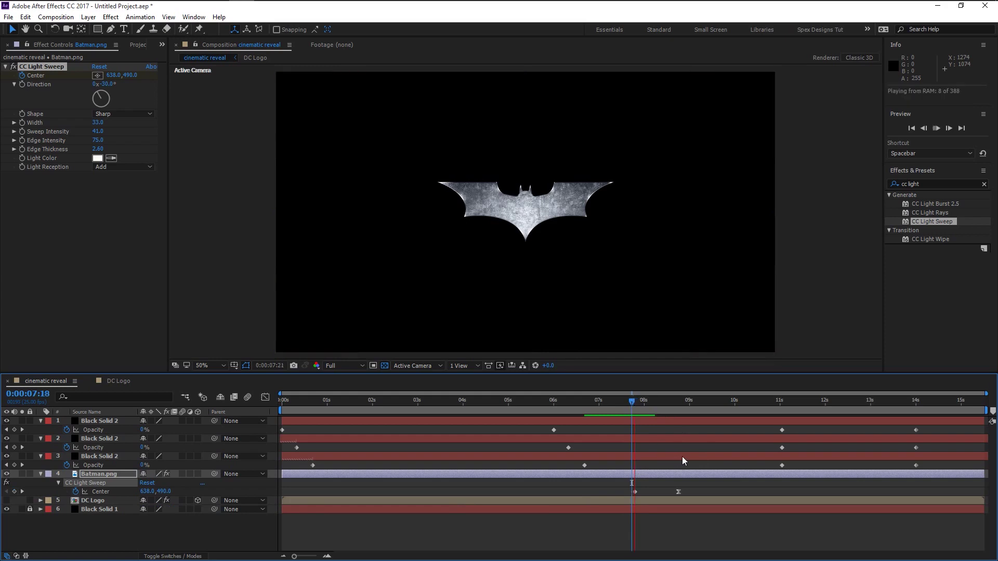
pyautogui.press('space')
pyautogui.click(634, 404)
pyautogui.press('space')
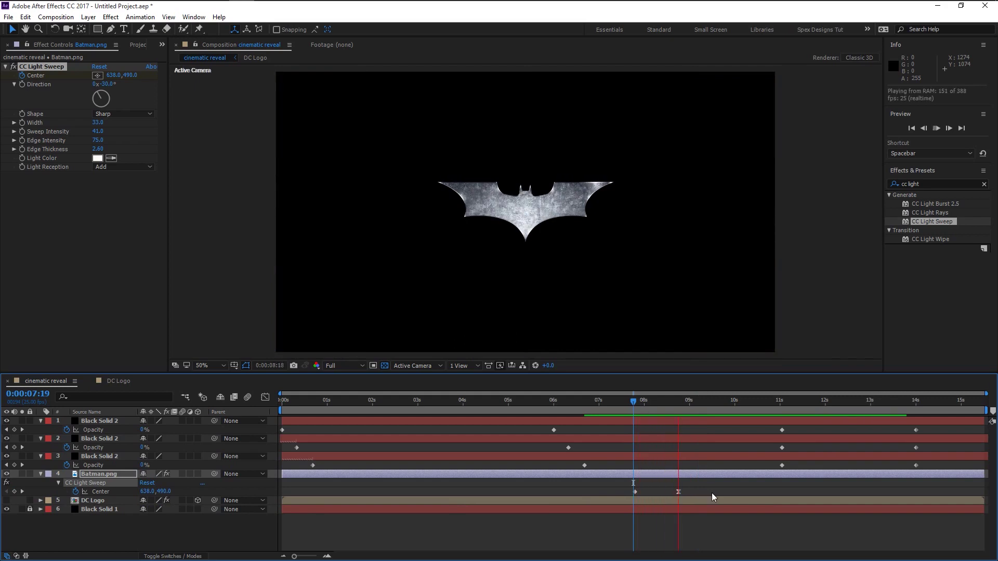
pyautogui.press('space')
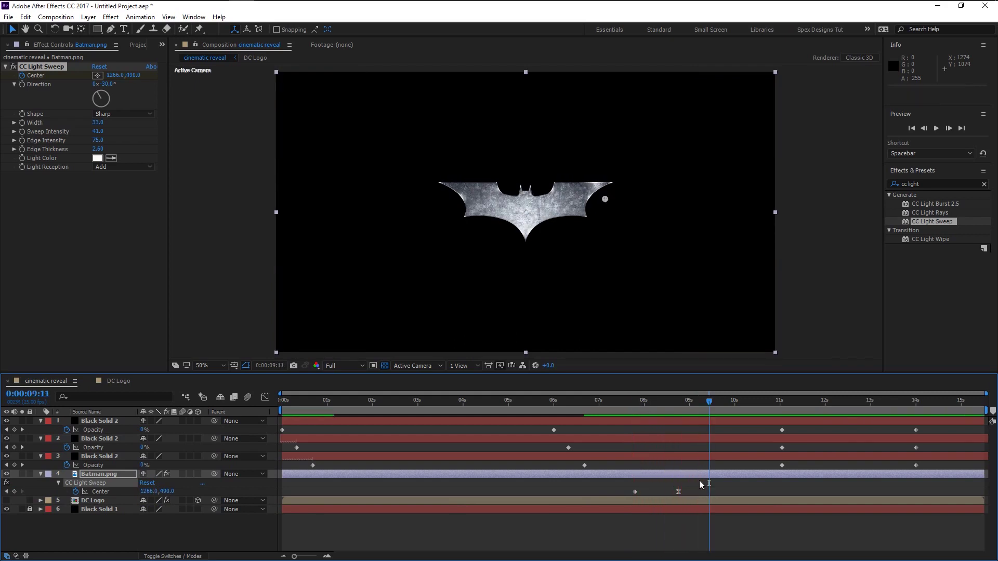
# Set the Batman.png light sweep's ending Center keyframe at 0:00:08:19 to 1449, 513
pyautogui.moveTo(703, 403); pyautogui.dragTo(678, 404)
pyautogui.click(678, 491)
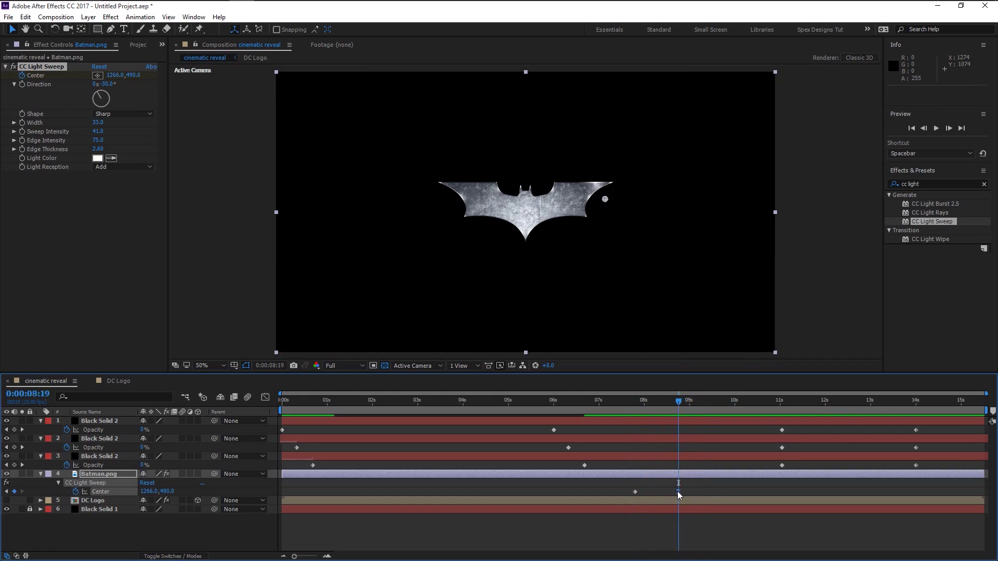
pyautogui.moveTo(147, 492); pyautogui.dragTo(237, 492)
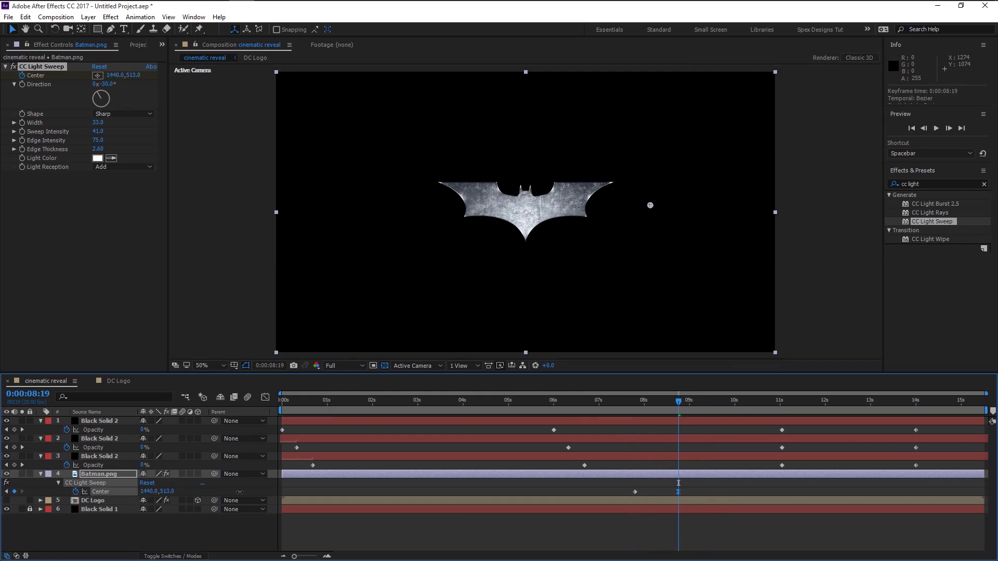
# Preview the widened light sweep across the Batman logo from 0:00:07:14
pyautogui.click(625, 401)
pyautogui.press('space')
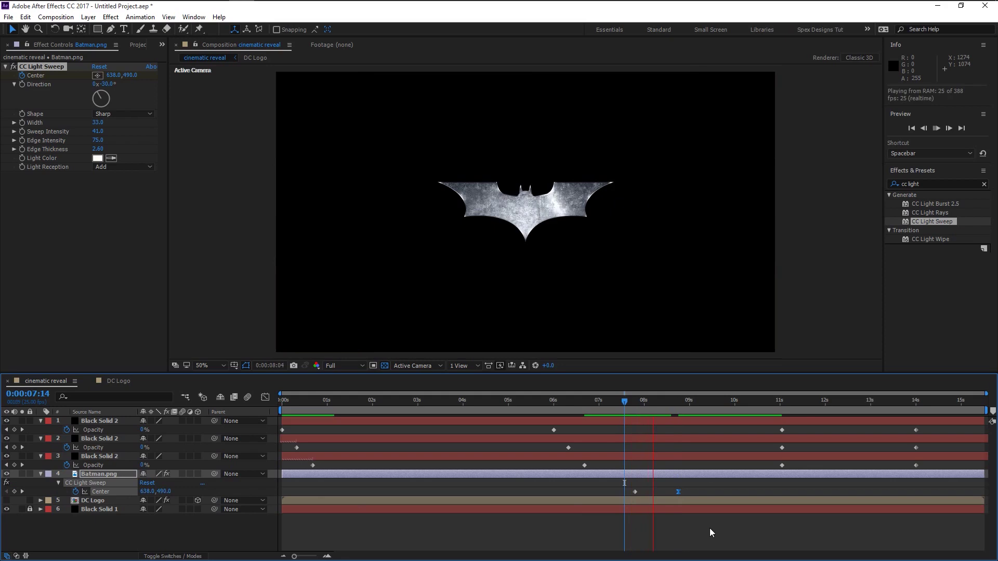
pyautogui.press('space')
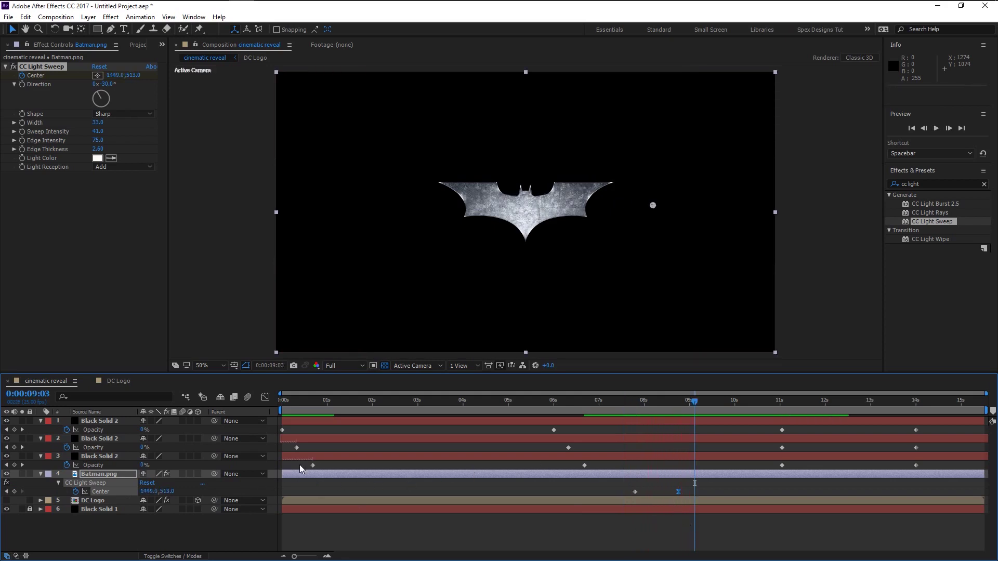
# Make Batman.png a 3D layer and show its Position property, with the current time at 0:00:05:14
pyautogui.click(281, 406)
pyautogui.moveTo(281, 410); pyautogui.dragTo(290, 435)
pyautogui.click(82, 475)
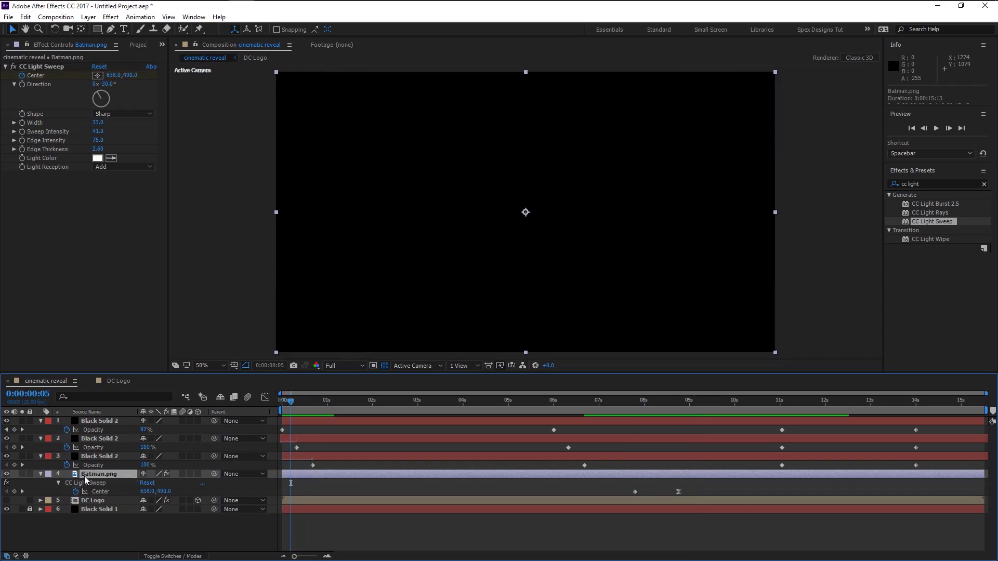
pyautogui.press('p')
pyautogui.click(533, 401)
pyautogui.click(198, 474)
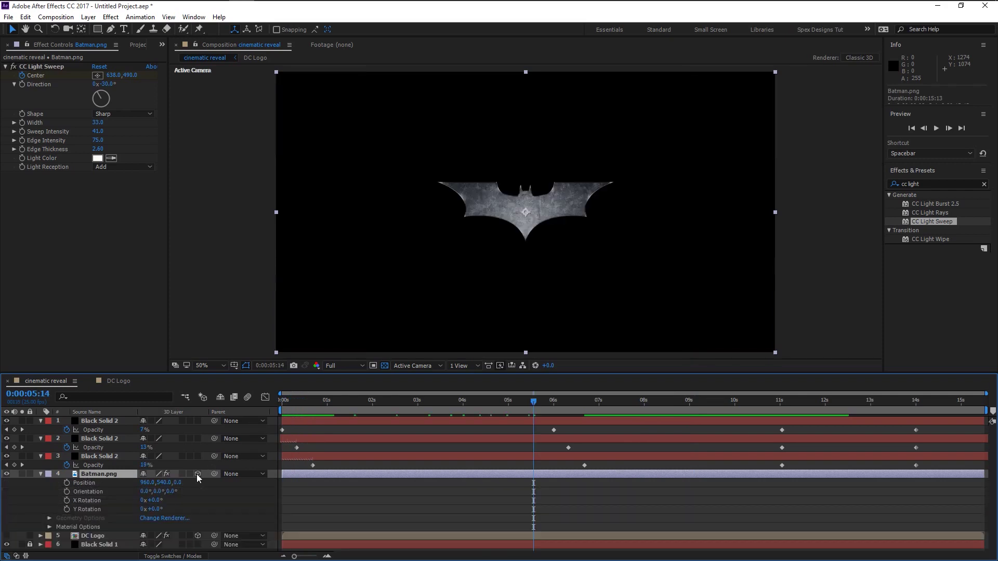
# Set Batman.png's Z position to -1363 and place its starting Position keyframe at 0:00:00:00
pyautogui.moveTo(178, 482); pyautogui.dragTo(6, 555)
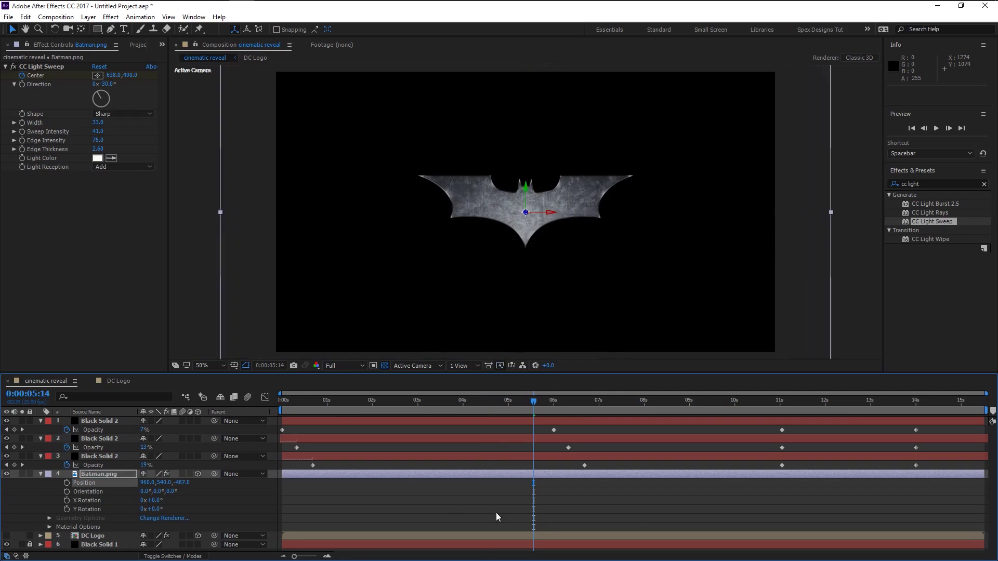
pyautogui.moveTo(181, 483); pyautogui.dragTo(2, 544)
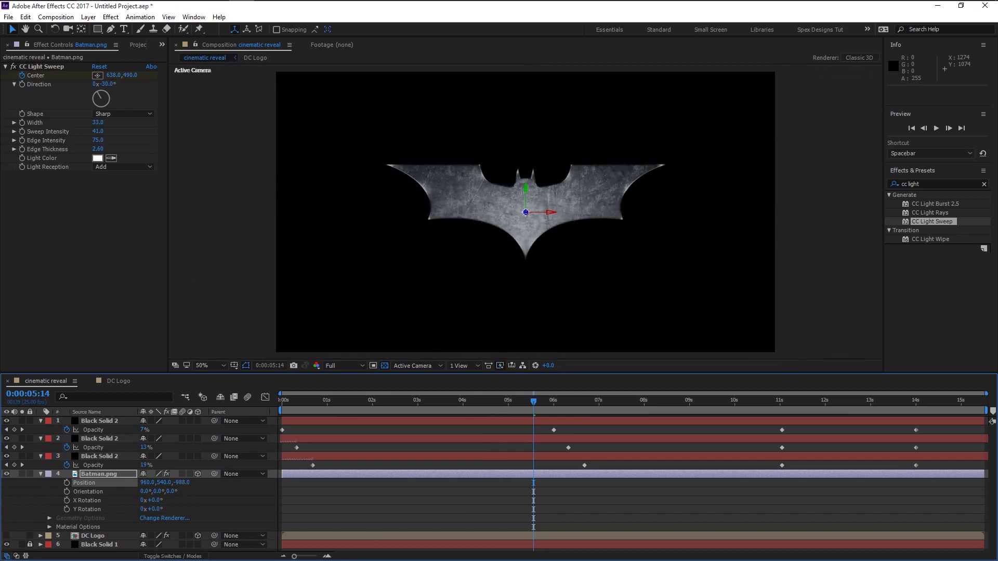
pyautogui.moveTo(181, 483); pyautogui.dragTo(2, 488)
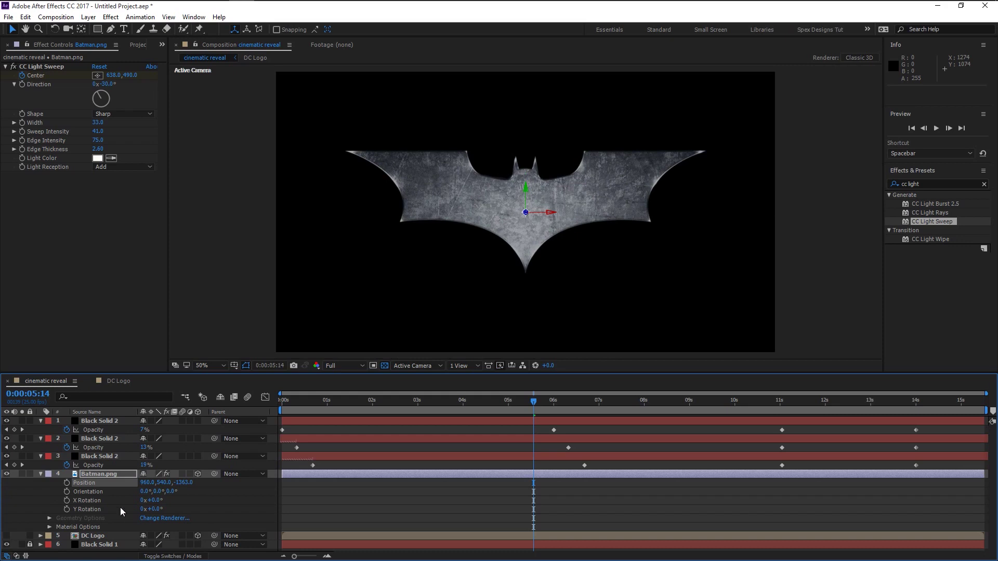
pyautogui.click(67, 483)
pyautogui.moveTo(474, 486); pyautogui.dragTo(282, 491)
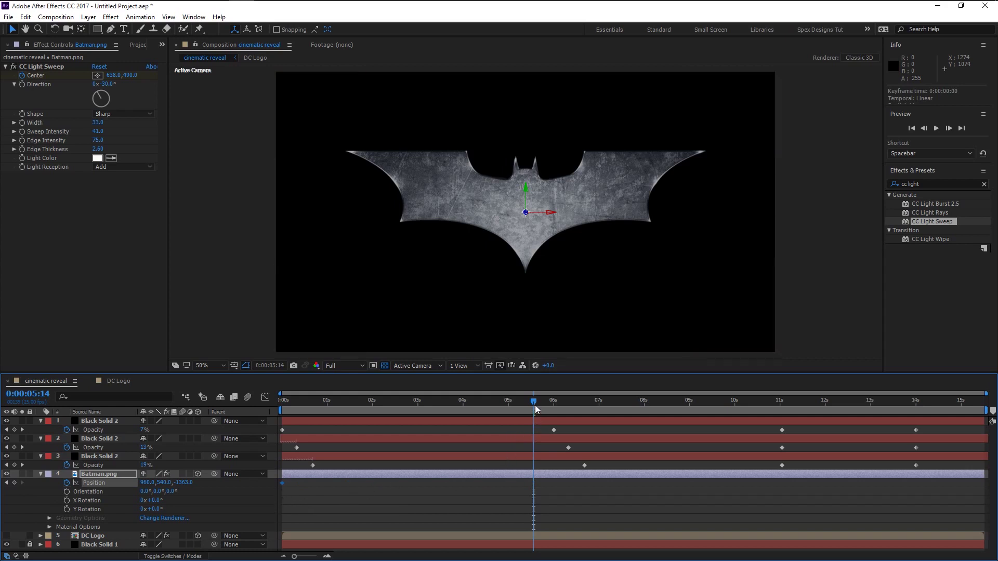
# Set Batman.png's Z position to 0 at 0:00:06:17 to keyframe the end of the logo move
pyautogui.moveTo(552, 410); pyautogui.dragTo(586, 423)
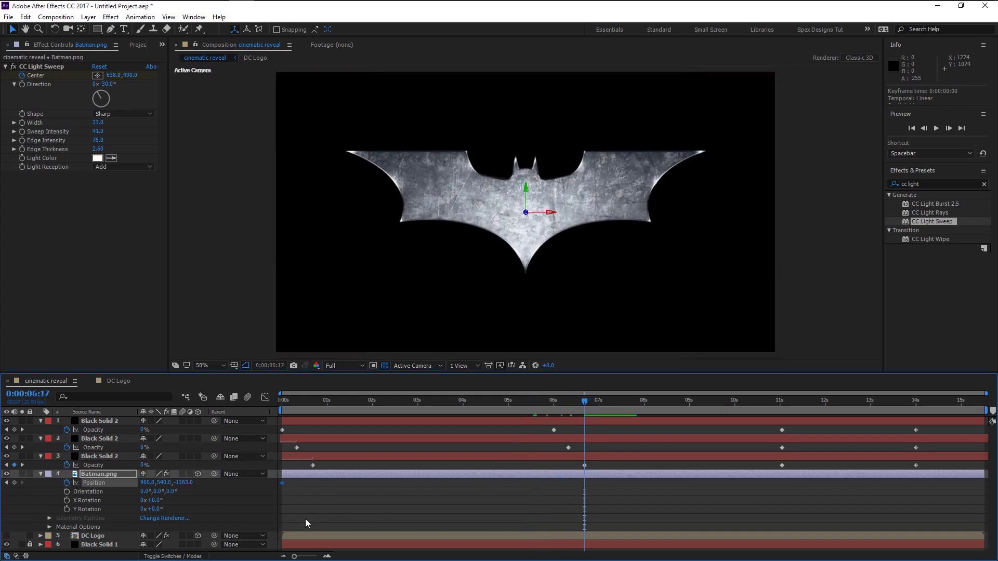
pyautogui.click(184, 482)
pyautogui.write('0')
pyautogui.press('Return')
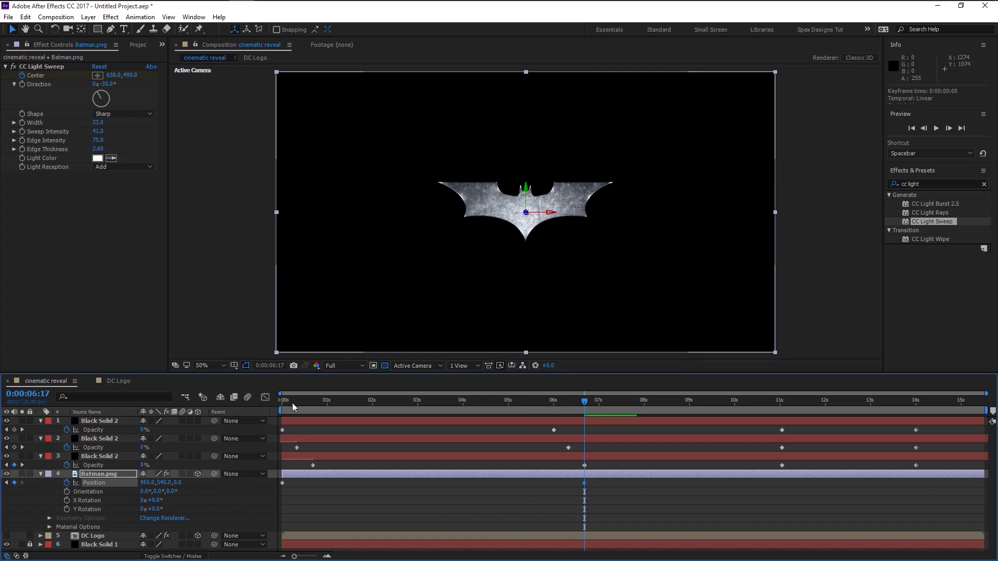
# Preview the logo move and apply Easy Ease to Batman.png's Position keyframe at 0:00:06:17
pyautogui.press('space')
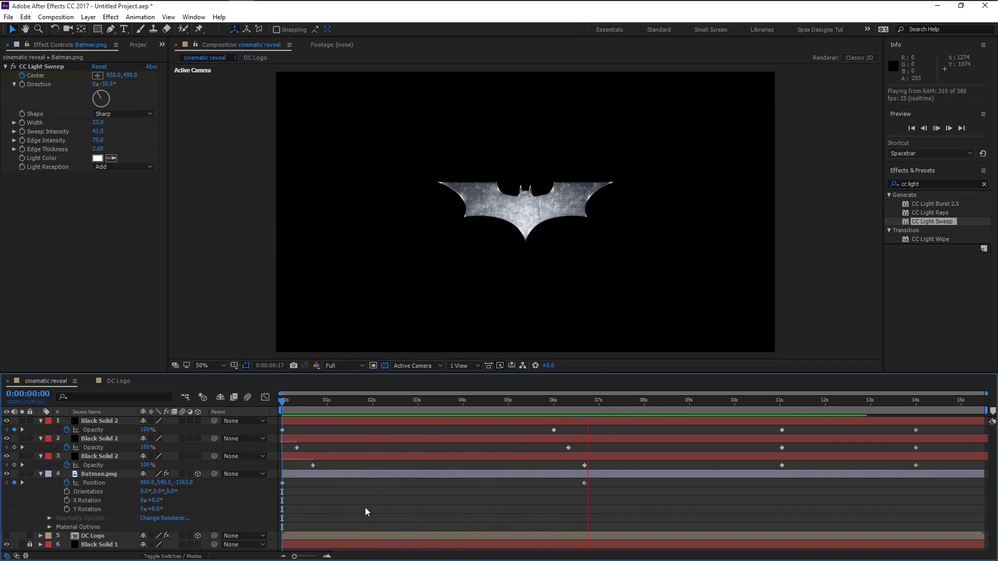
pyautogui.press('space')
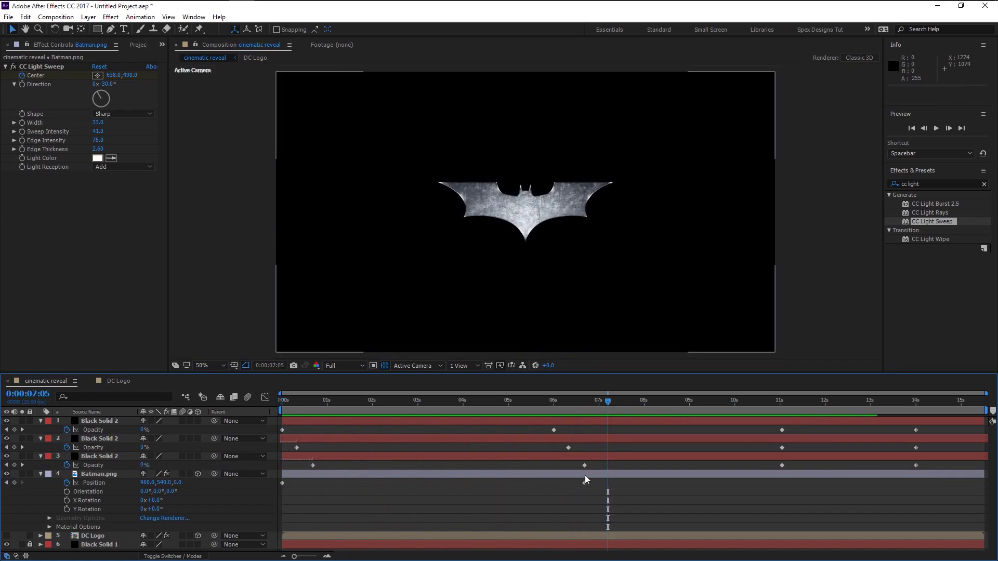
pyautogui.click(584, 483)
pyautogui.rightClick(585, 483)
pyautogui.moveTo(650, 474)
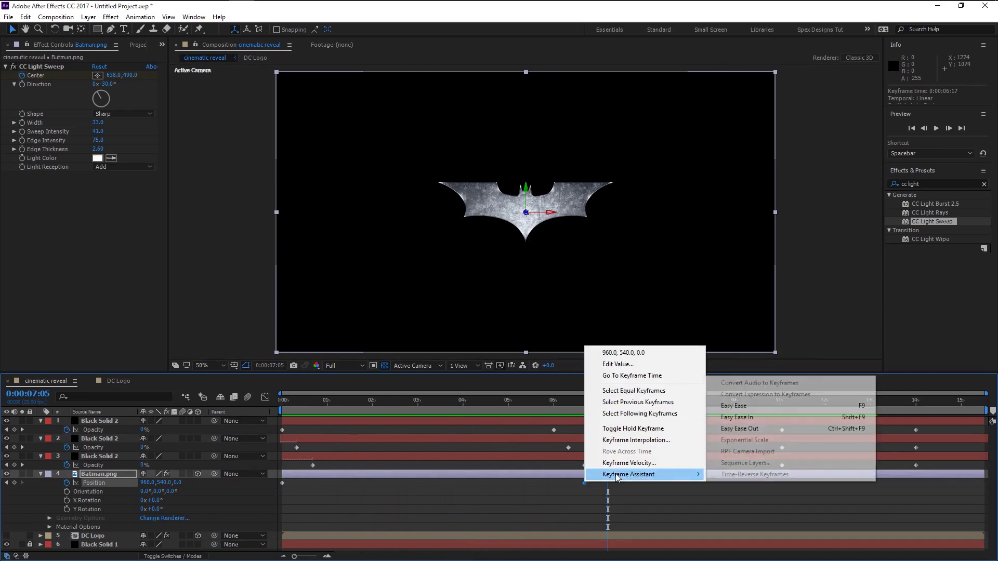
pyautogui.click(734, 405)
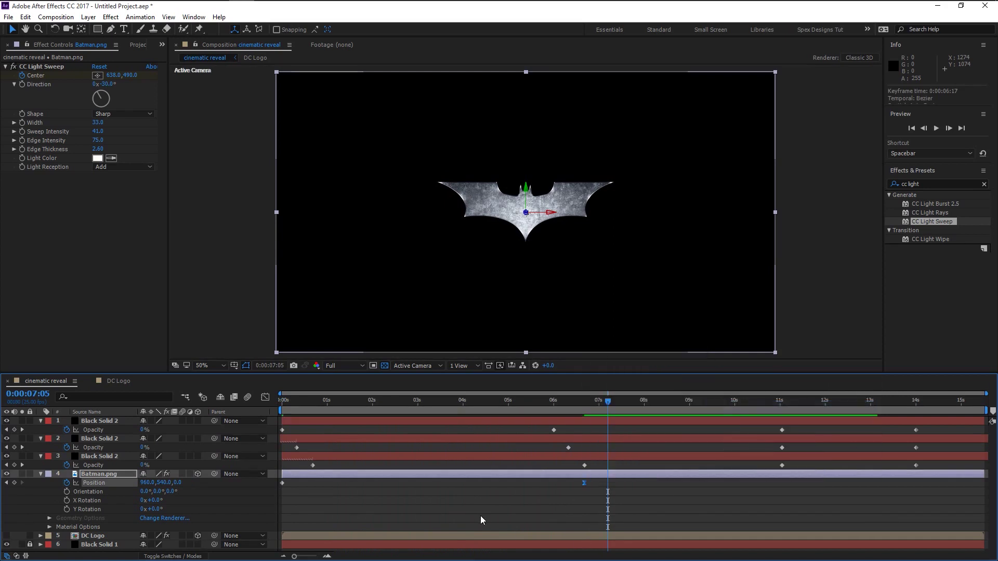
pyautogui.click(463, 511)
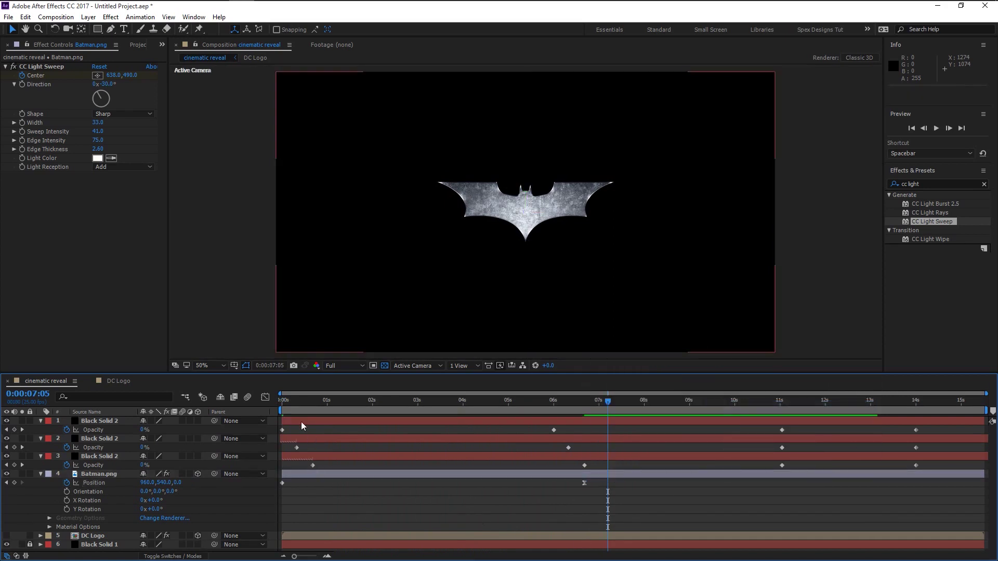
# Keyframe Batman.png's Orientation with a Z value of 344° and place that keyframe at 0:00:00:00
pyautogui.moveTo(291, 403); pyautogui.dragTo(281, 403)
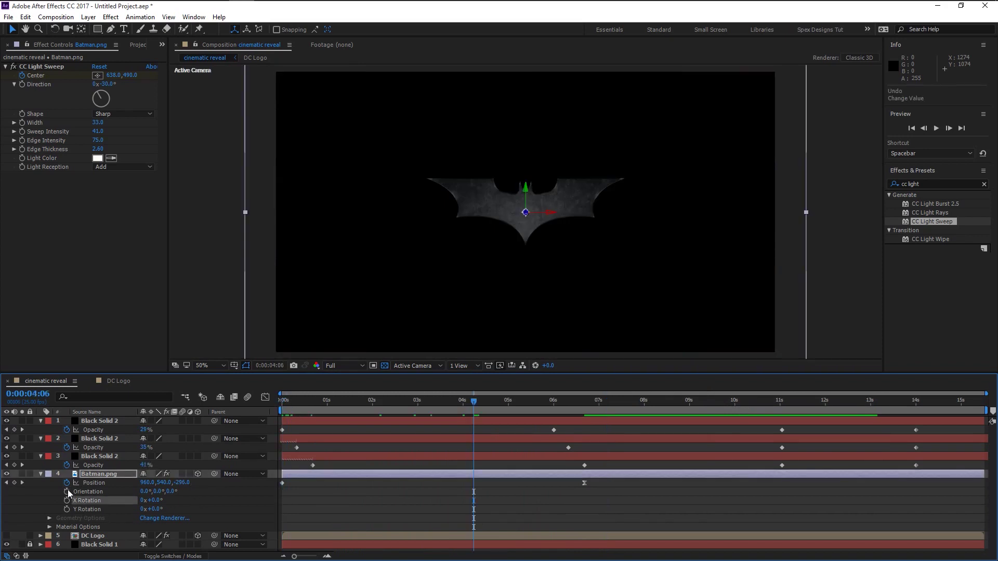
pyautogui.click(68, 490)
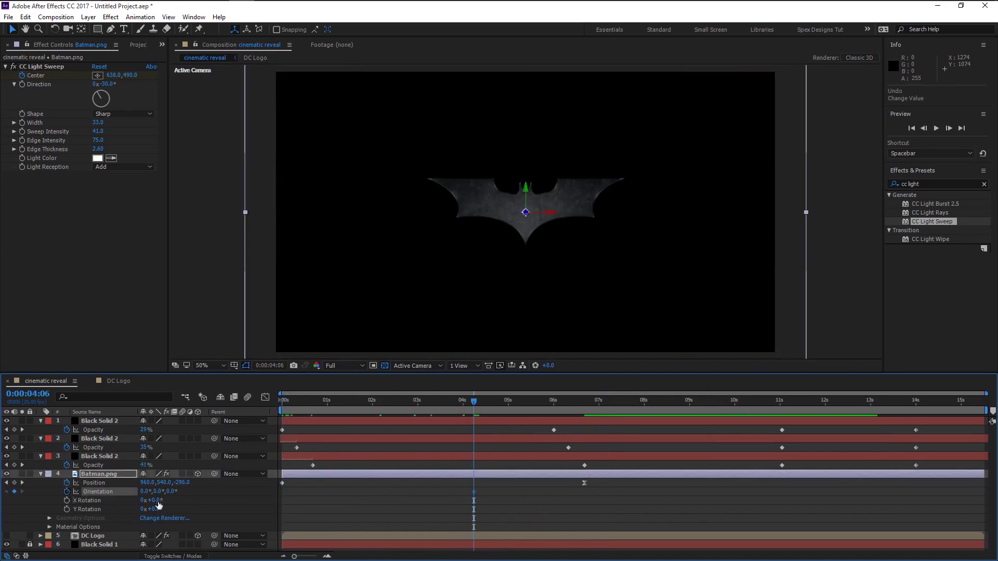
pyautogui.moveTo(172, 493)
pyautogui.mouseDown()
pyautogui.moveTo(163, 500)
pyautogui.moveTo(171, 505)
pyautogui.mouseUp()
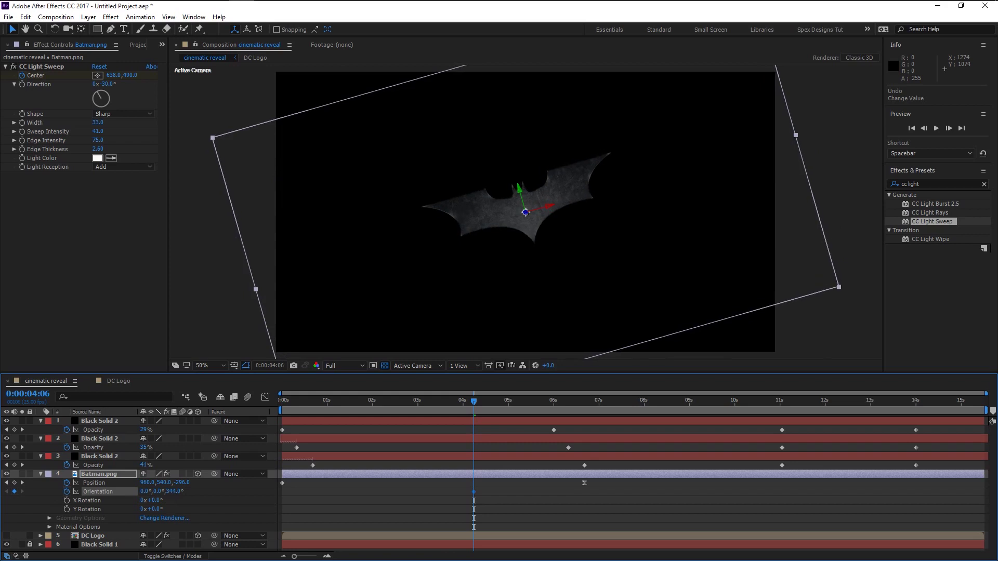
pyautogui.moveTo(459, 491); pyautogui.dragTo(280, 497)
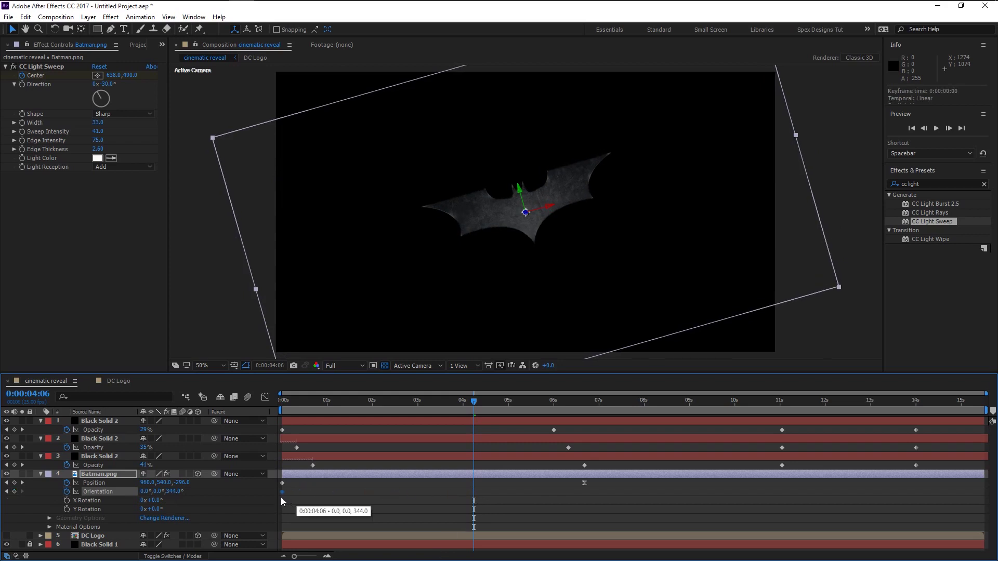
# Set Batman.png's Z orientation to 0° at 0:00:06:00 and apply Easy Ease to that keyframe
pyautogui.moveTo(476, 403); pyautogui.dragTo(555, 445)
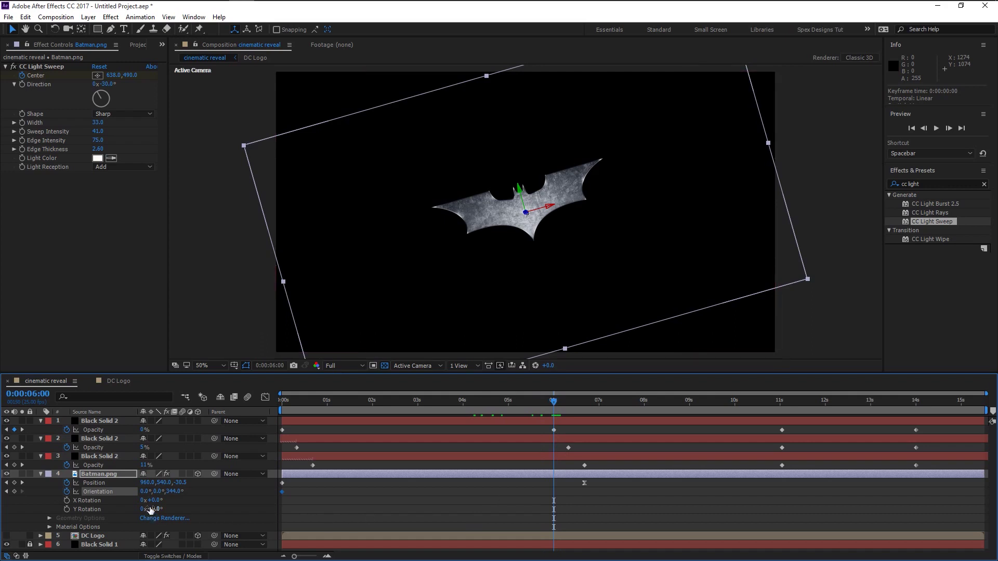
pyautogui.click(175, 491)
pyautogui.write('0')
pyautogui.press('Return')
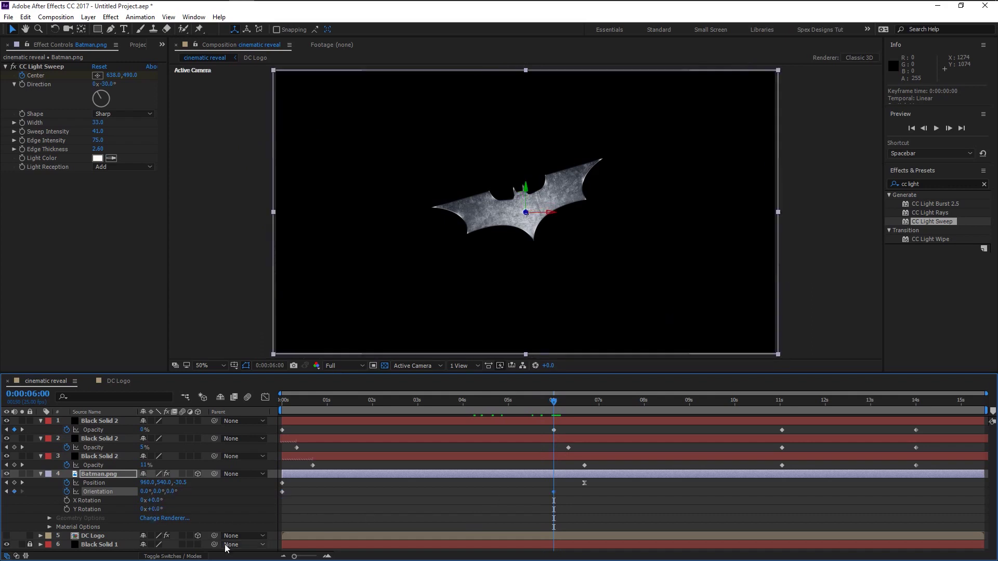
pyautogui.rightClick(553, 491)
pyautogui.moveTo(578, 488)
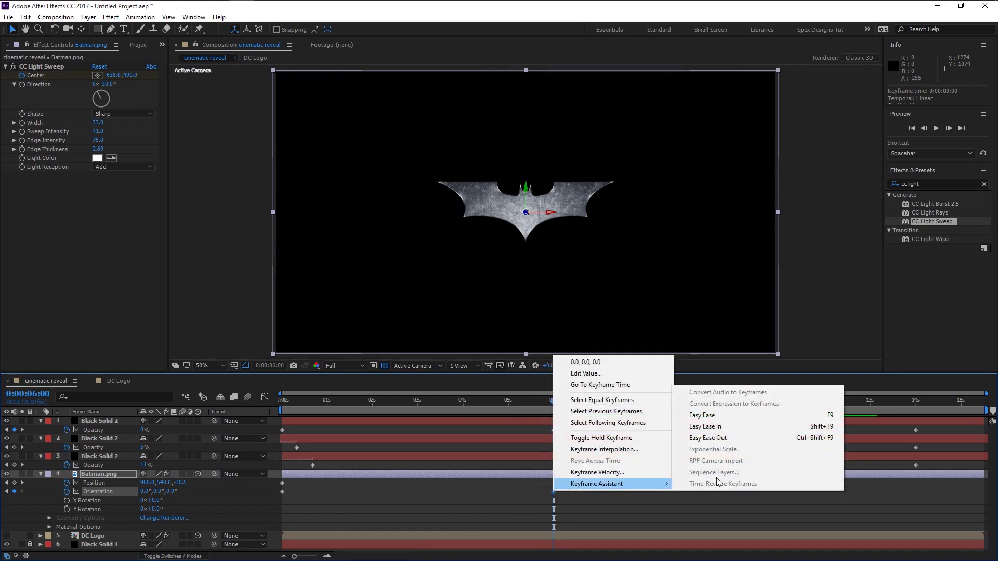
pyautogui.click(728, 415)
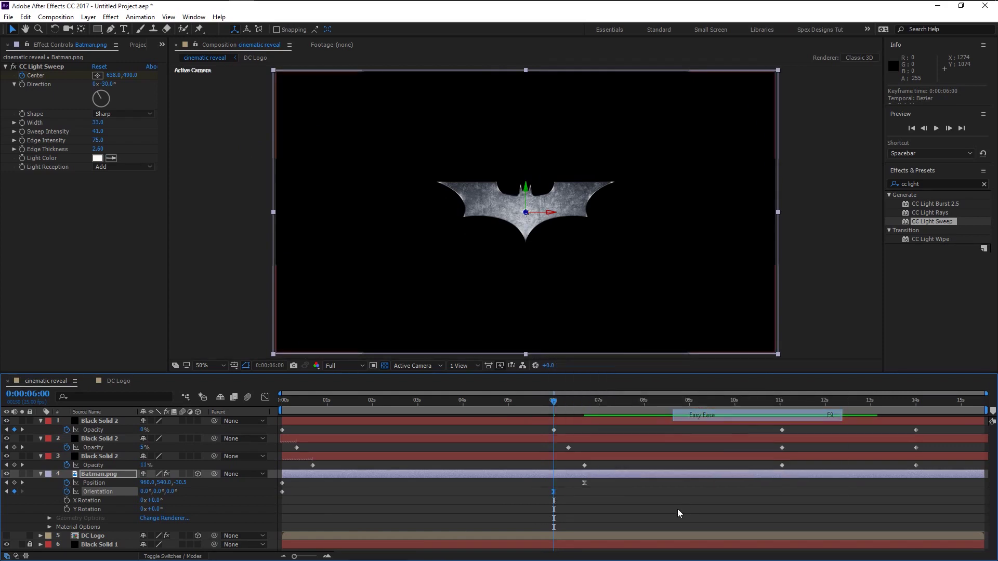
pyautogui.click(642, 512)
# Preview the Batman logo's rotating reveal from the start of the composition
pyautogui.click(302, 401)
pyautogui.press('Home')
pyautogui.press('space')
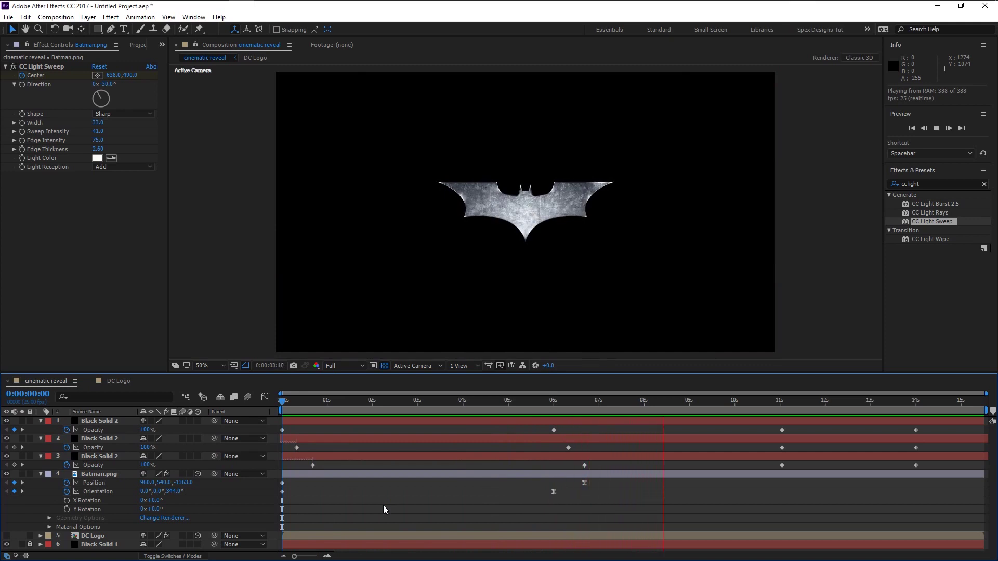
pyautogui.press('space')
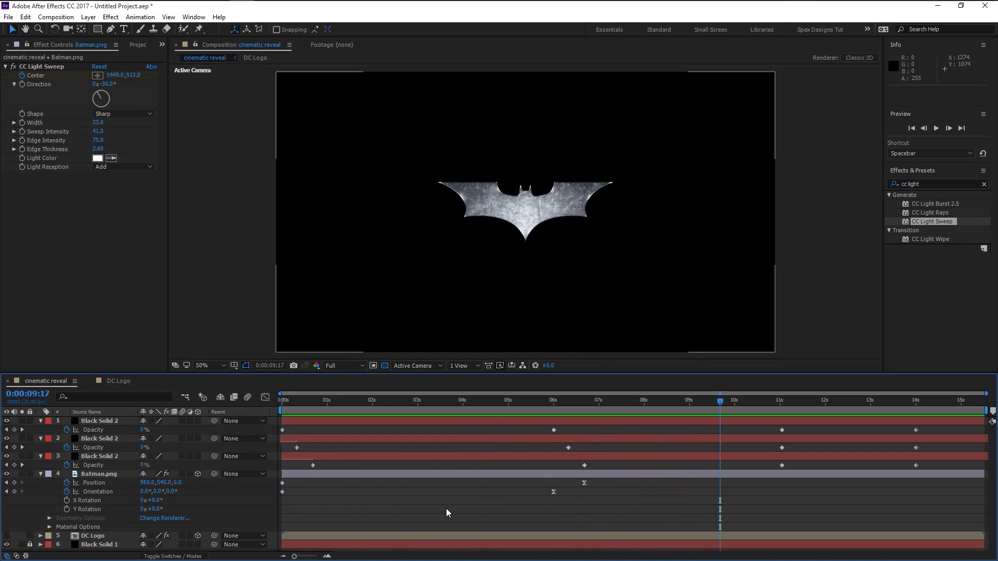
# Add a Position keyframe to Batman.png at 0:00:11:01 and set its Z position to 216 at 0:00:14:00
pyautogui.moveTo(723, 408); pyautogui.dragTo(783, 424)
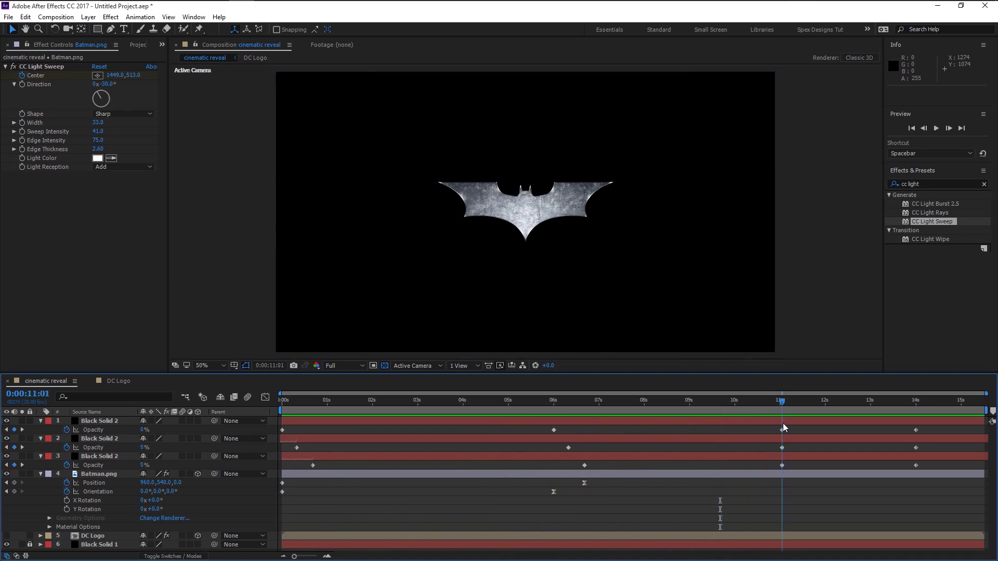
pyautogui.click(639, 475)
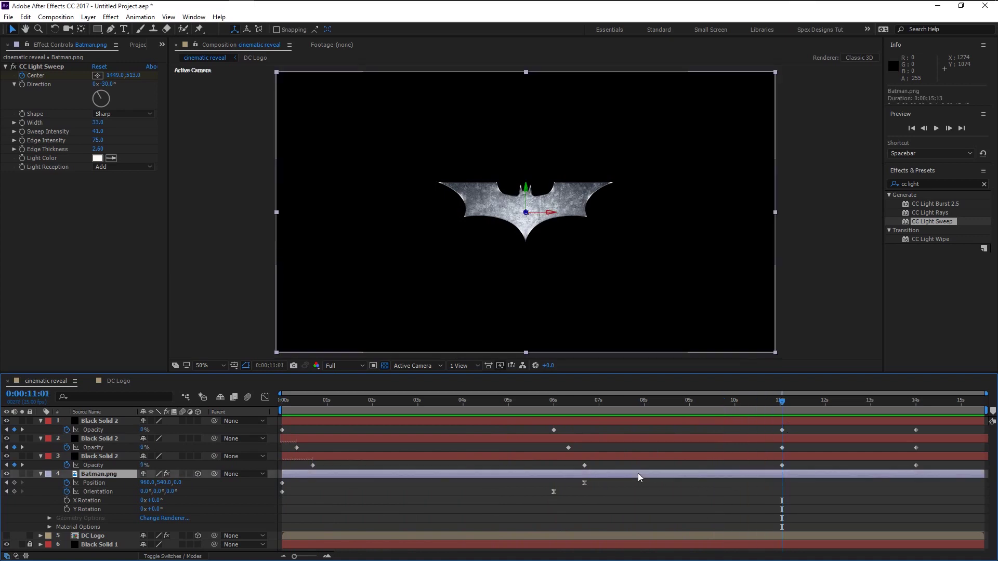
pyautogui.click(14, 483)
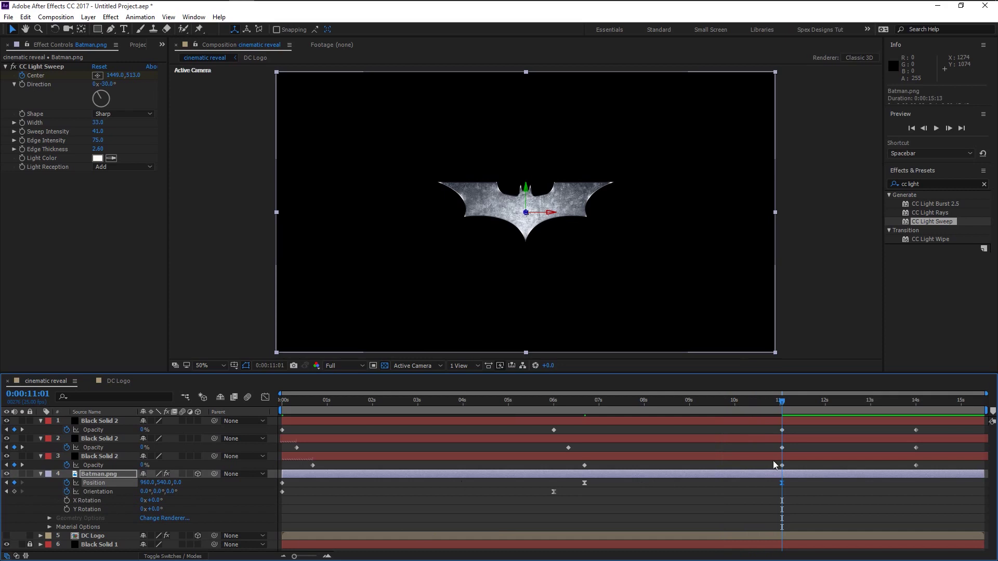
pyautogui.moveTo(784, 405); pyautogui.dragTo(917, 437)
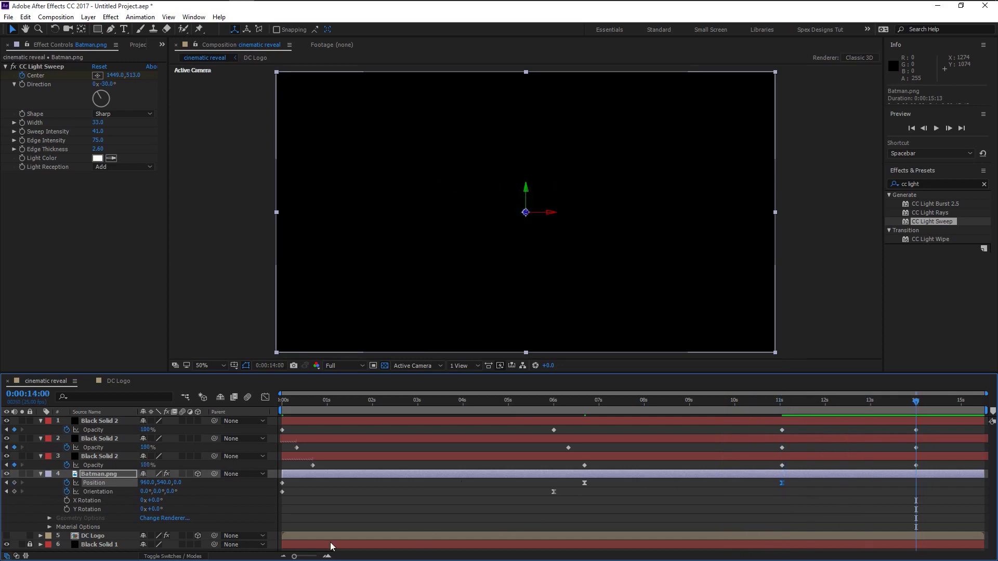
pyautogui.moveTo(163, 482); pyautogui.dragTo(322, 513)
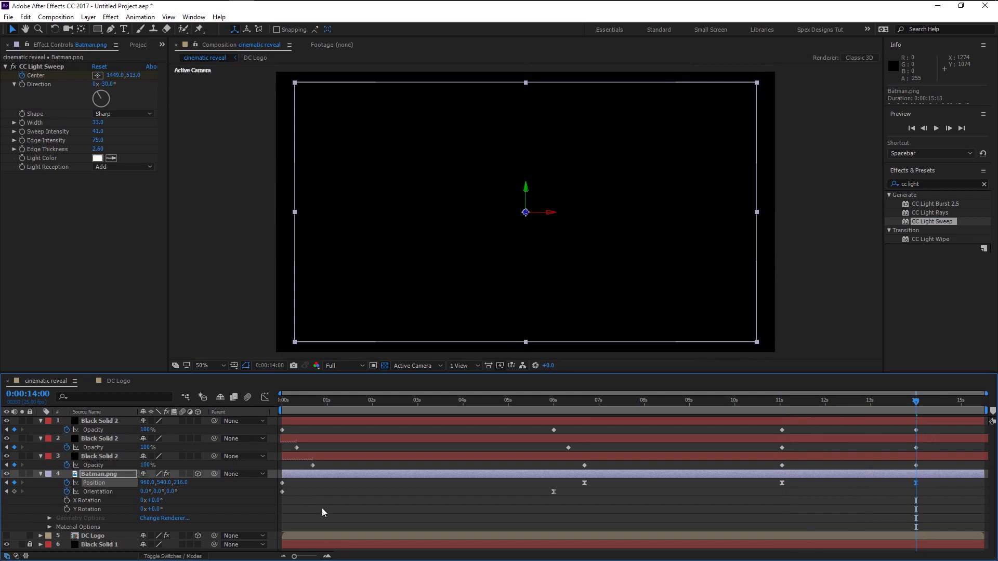
# Convert Batman.png's Position keyframe at 0:00:11:01 to linear and preview the ending from 0:00:10:20
pyautogui.click(781, 483)
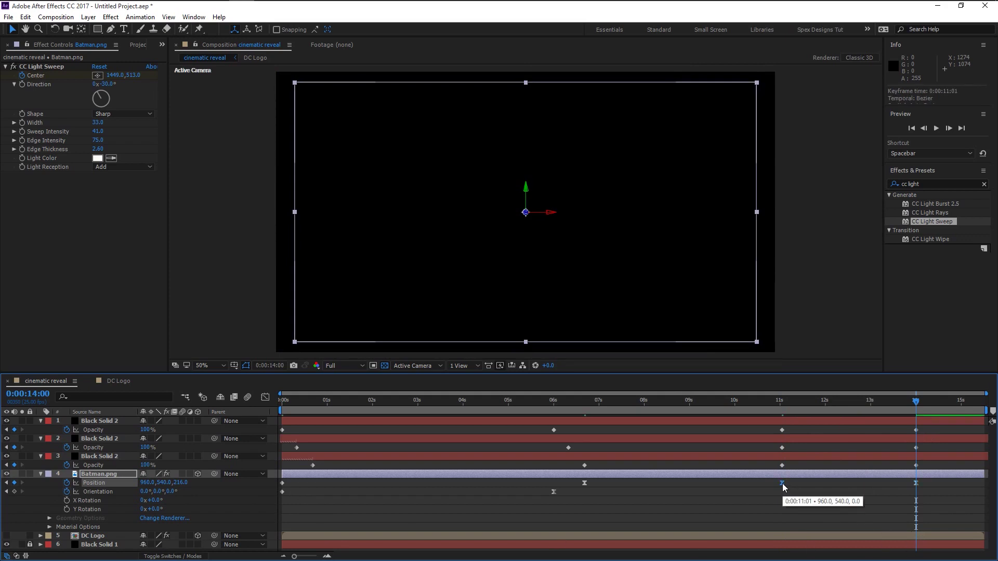
pyautogui.keyDown('ctrl'); pyautogui.click(782, 483); pyautogui.keyUp('ctrl')
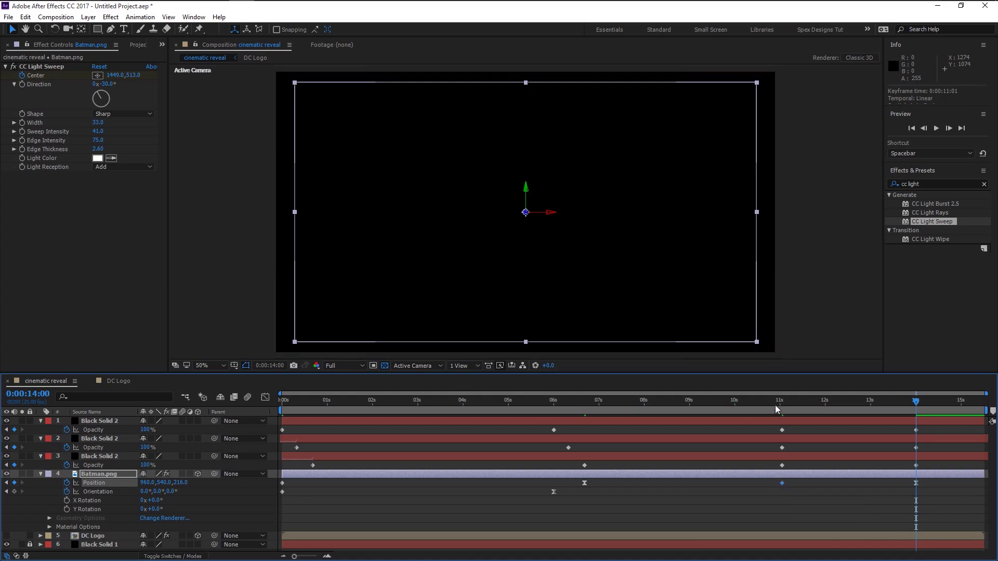
pyautogui.moveTo(776, 408); pyautogui.dragTo(782, 409)
pyautogui.click(289, 524)
pyautogui.press('space')
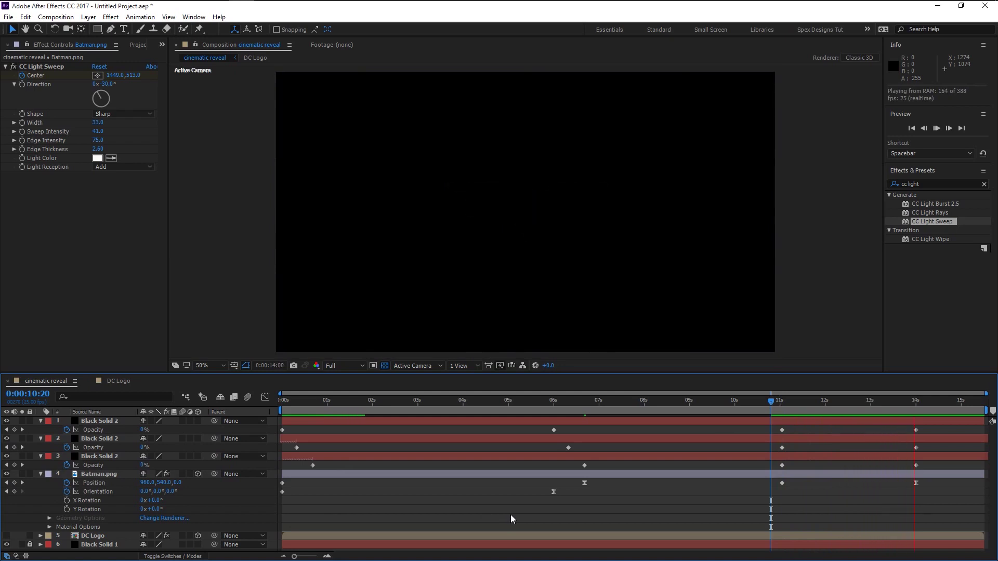
pyautogui.press('space')
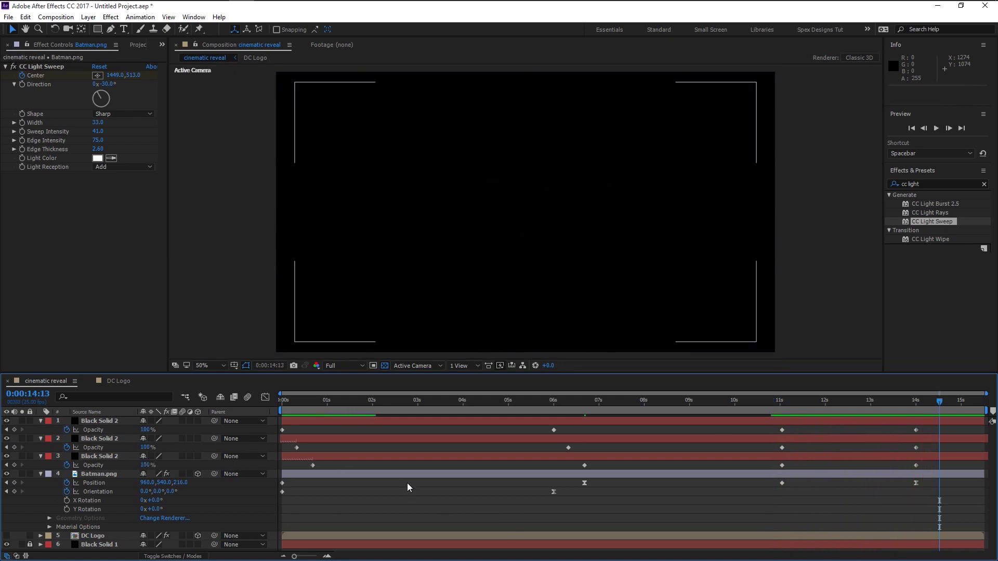
# Pre-compose Batman.png as "Batman.png Comp 1", leaving all attributes in the cinematic reveal composition
pyautogui.click(92, 473)
pyautogui.rightClick(97, 473)
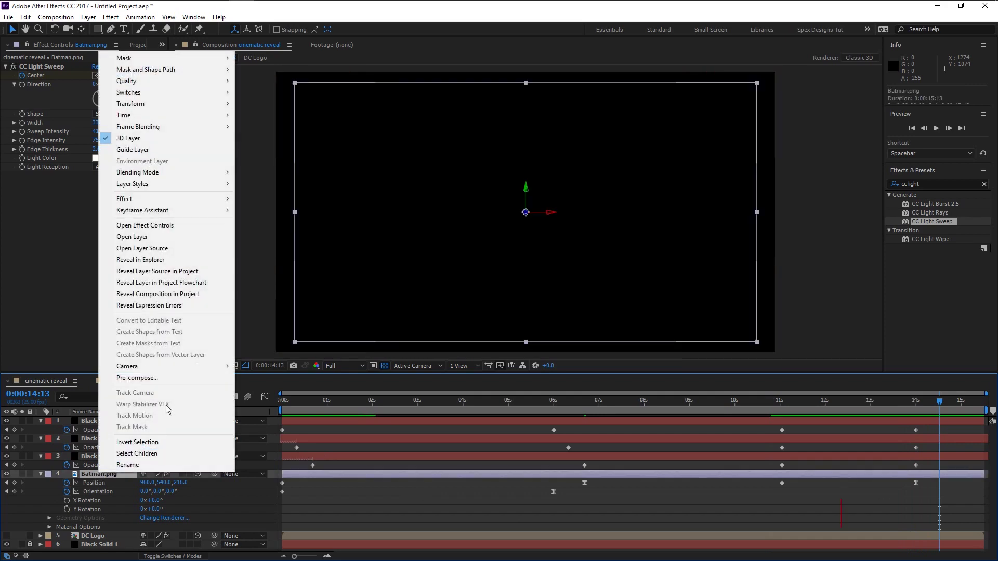
pyautogui.click(138, 378)
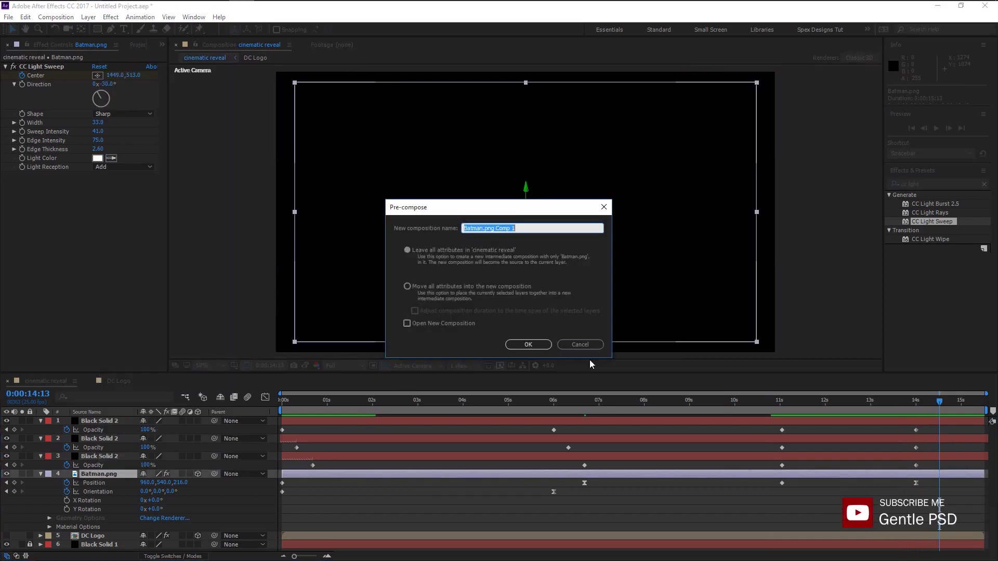
pyautogui.click(539, 343)
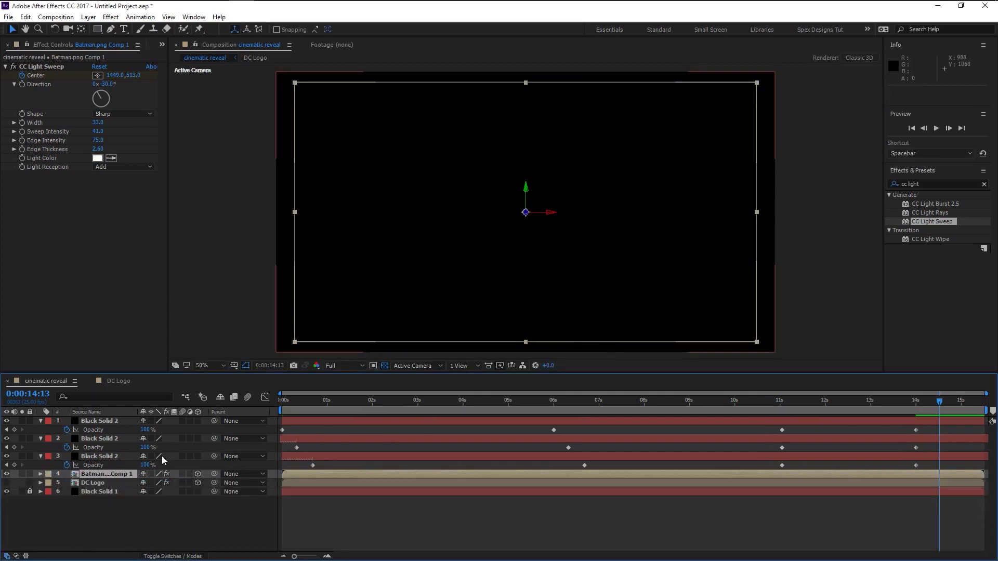
# Open Batman.png Comp 1 and add a two-node camera with the 35mm preset
pyautogui.doubleClick(128, 475)
pyautogui.rightClick(147, 484)
pyautogui.moveTo(219, 383)
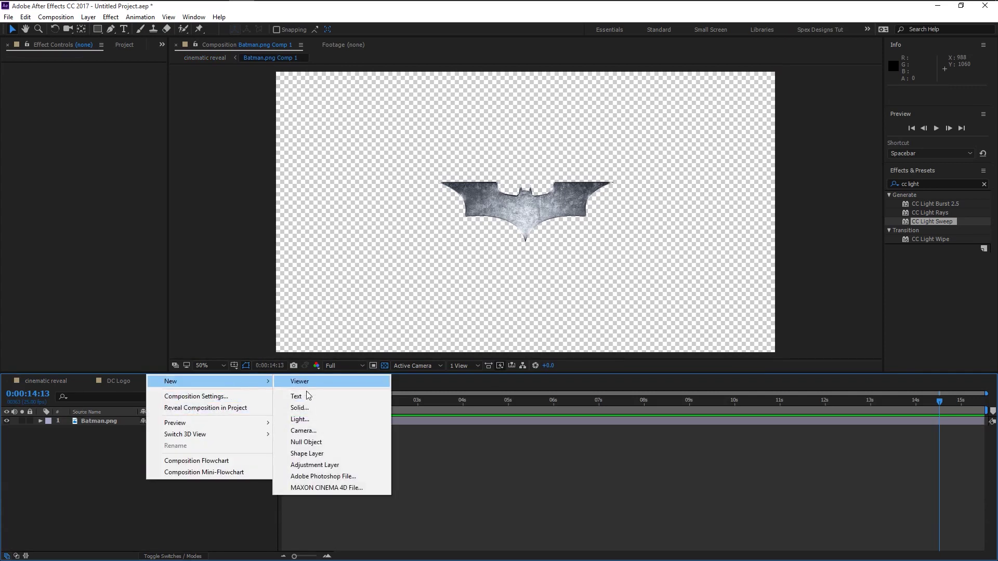
pyautogui.click(315, 429)
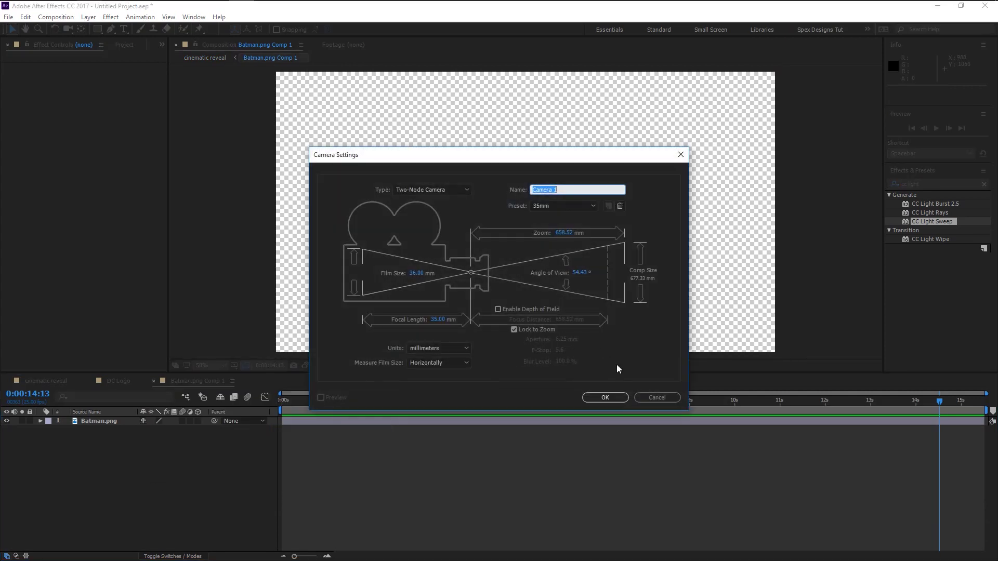
pyautogui.click(620, 395)
# Add a null object, make it and Batman.png 3D layers, and parent Camera 1 to the null
pyautogui.rightClick(179, 475)
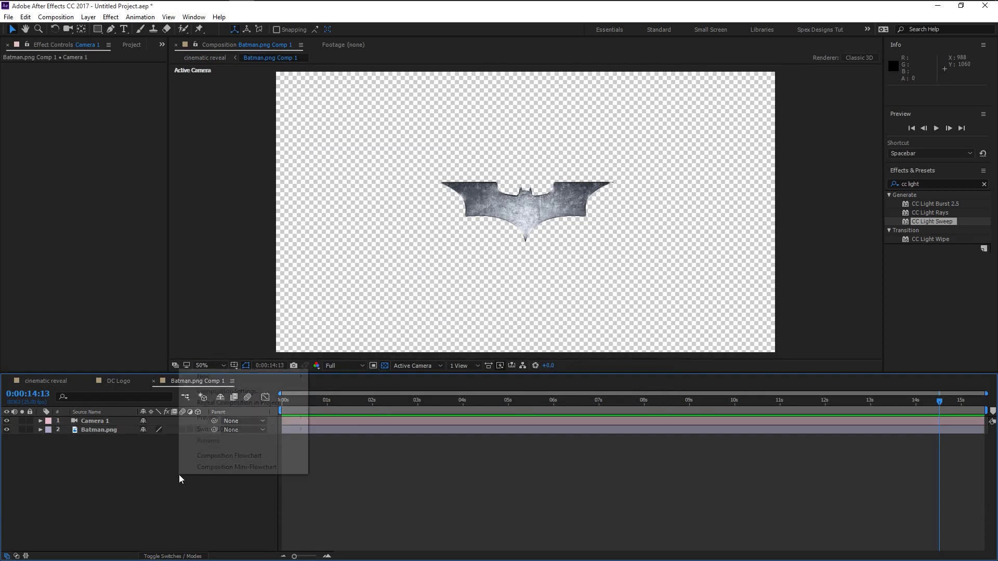
pyautogui.moveTo(243, 376)
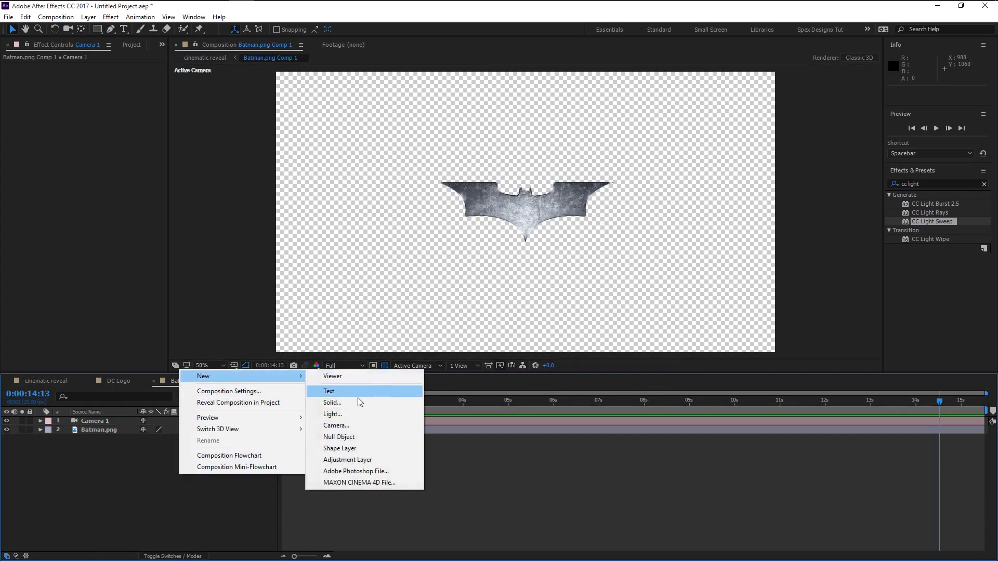
pyautogui.click(355, 437)
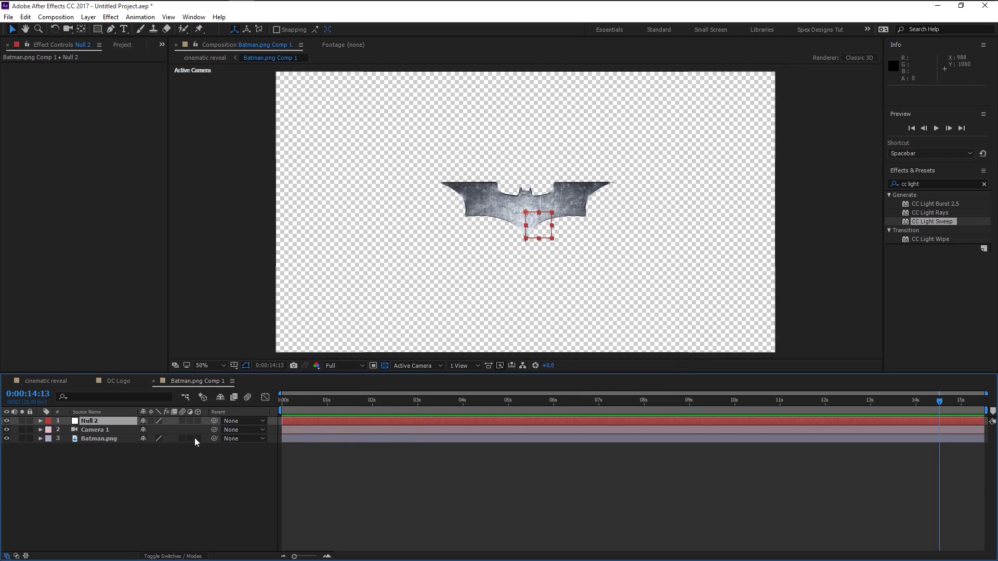
pyautogui.moveTo(197, 439); pyautogui.dragTo(162, 421)
# Keyframe the null's Position at 0:00:00:00 with a Z value of 210
pyautogui.press('Home')
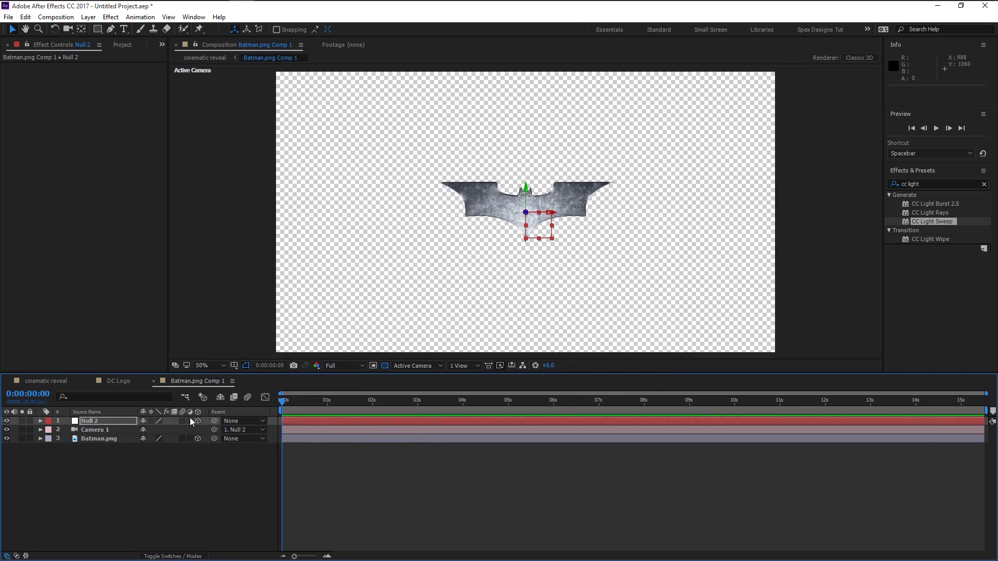
pyautogui.click(115, 422)
pyautogui.press('p')
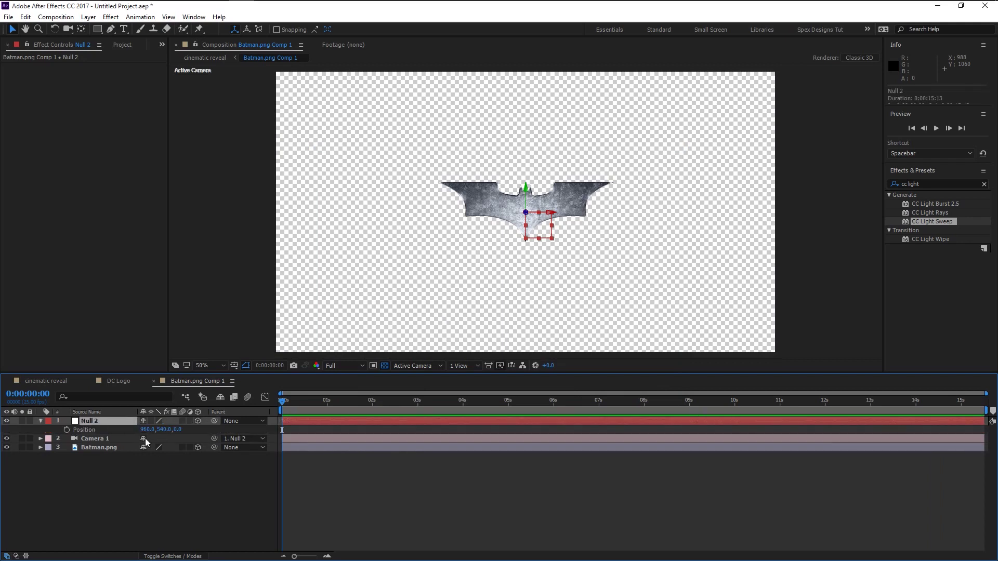
pyautogui.click(67, 429)
pyautogui.moveTo(177, 429); pyautogui.dragTo(333, 478)
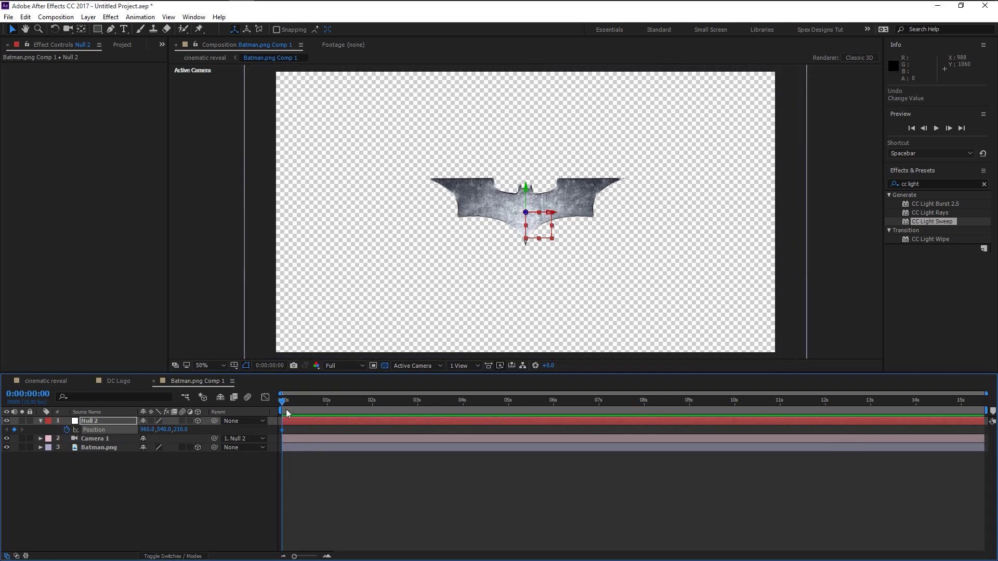
# Keyframe the null's Position at 0:00:05:00 with a Z value of 67 and apply Easy Ease to that keyframe
pyautogui.moveTo(284, 402); pyautogui.dragTo(509, 419)
pyautogui.moveTo(183, 433); pyautogui.dragTo(85, 410)
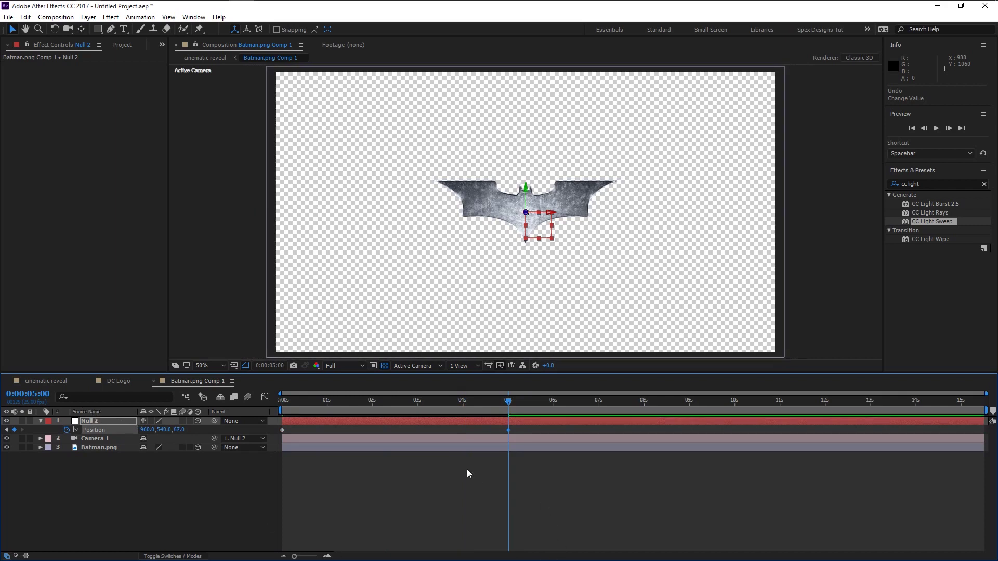
pyautogui.rightClick(507, 431)
pyautogui.moveTo(537, 423)
pyautogui.click(656, 446)
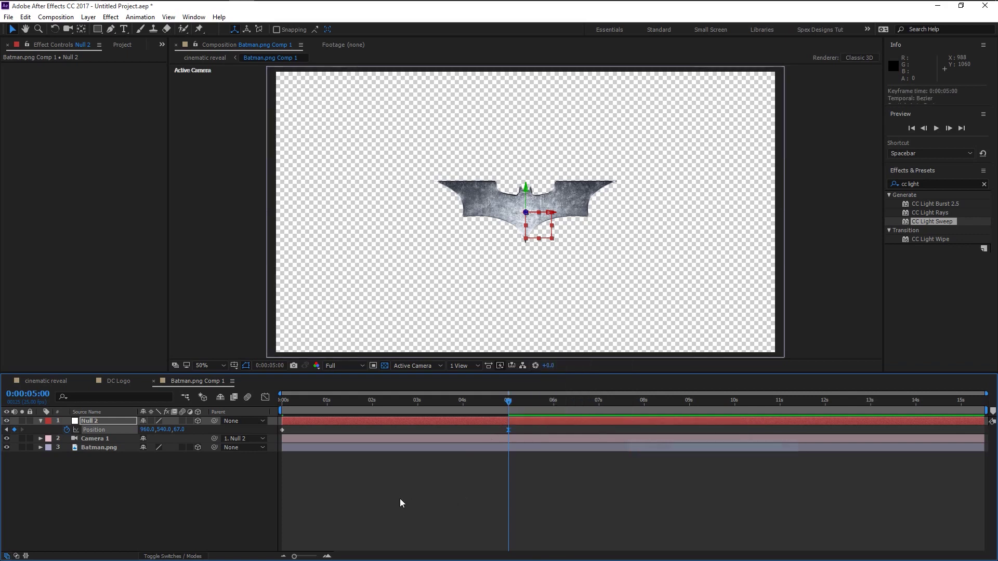
# Preview the null-driven camera move in Batman.png Comp 1 from 0:00:00:00
pyautogui.moveTo(307, 410); pyautogui.dragTo(273, 400)
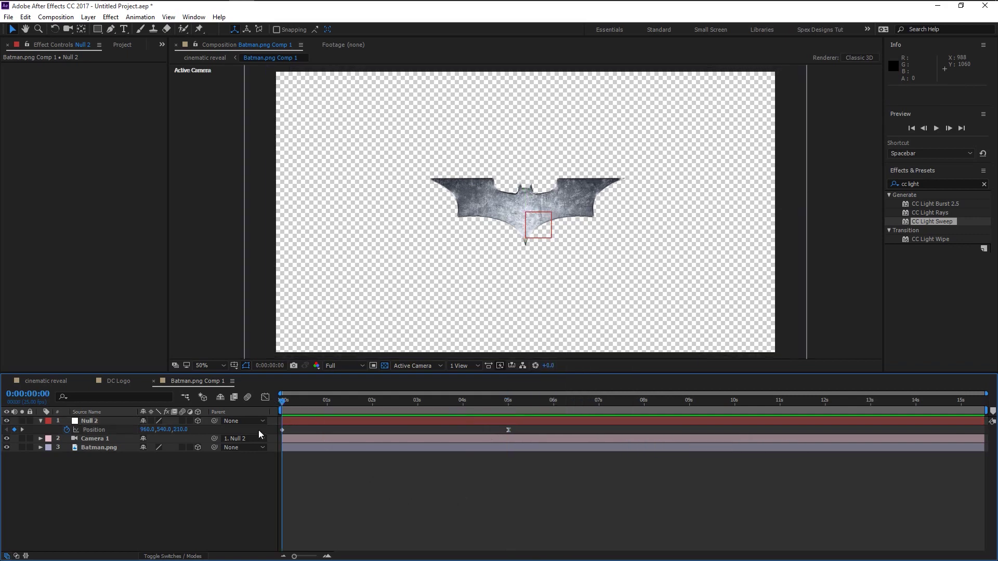
pyautogui.press('space')
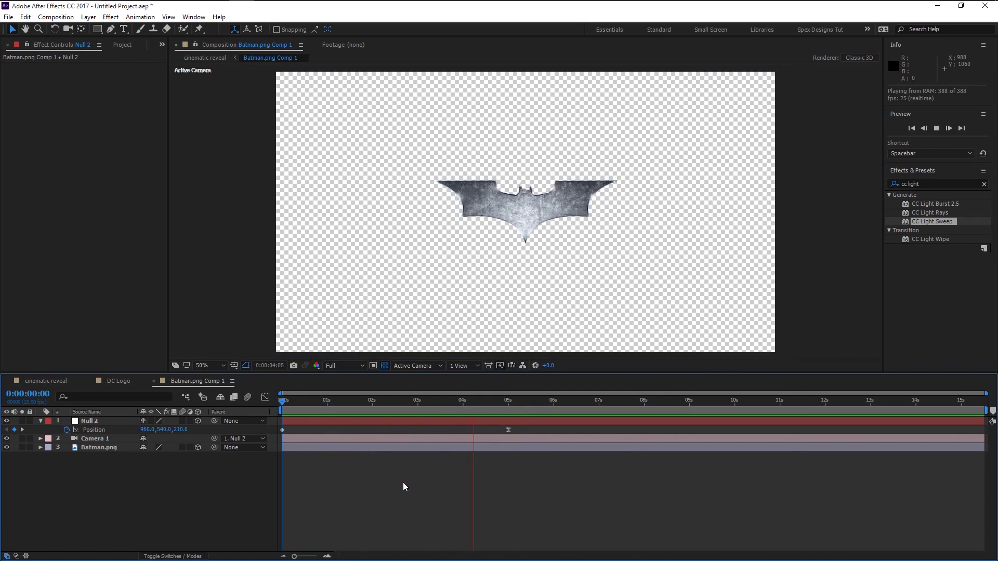
pyautogui.press('space')
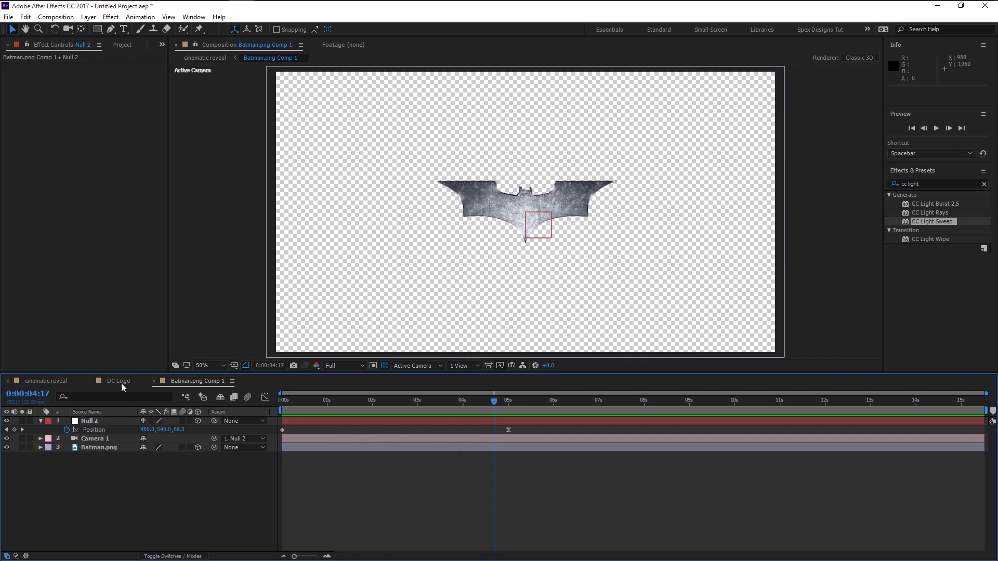
# Return to the cinematic reveal composition and preview the full Batman logo reveal from 0:00:00:00
pyautogui.click(122, 383)
pyautogui.click(52, 381)
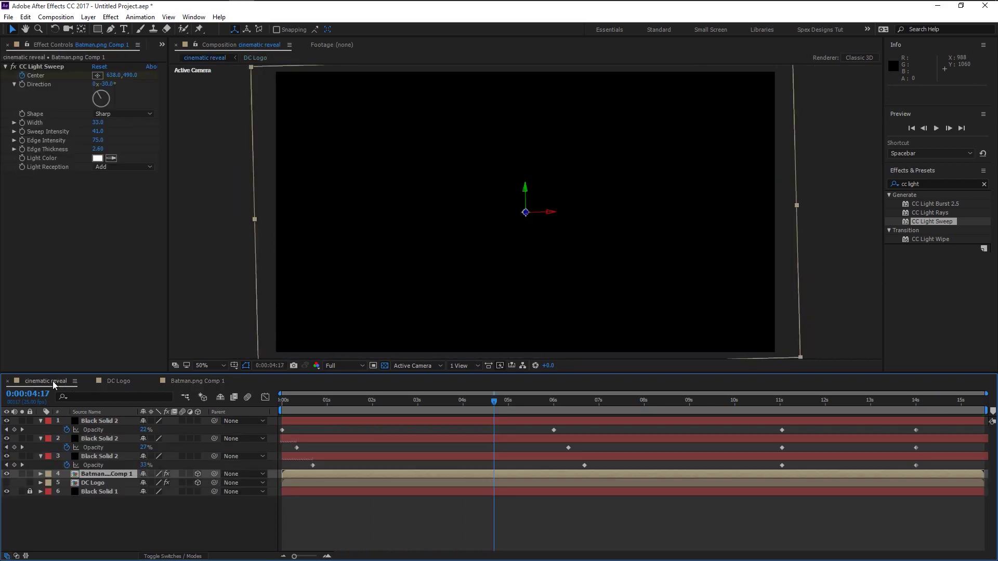
pyautogui.click(298, 401)
pyautogui.press('Home')
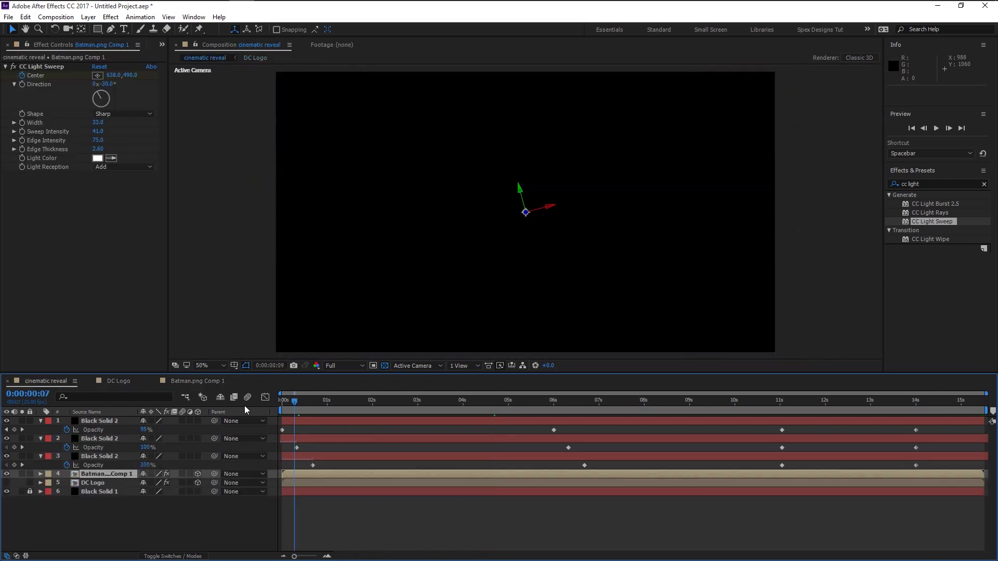
pyautogui.click(365, 525)
pyautogui.press('space')
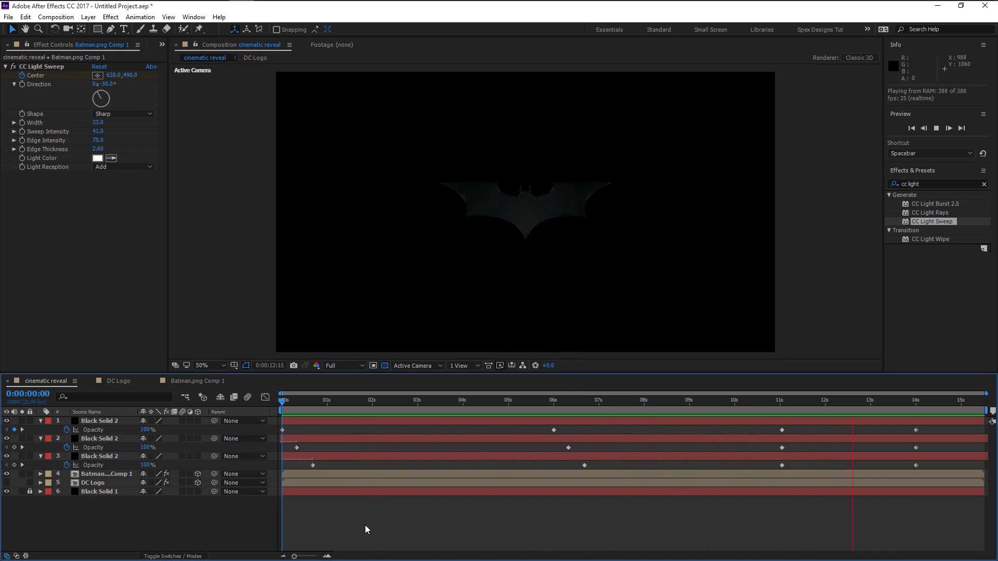
pyautogui.press('space')
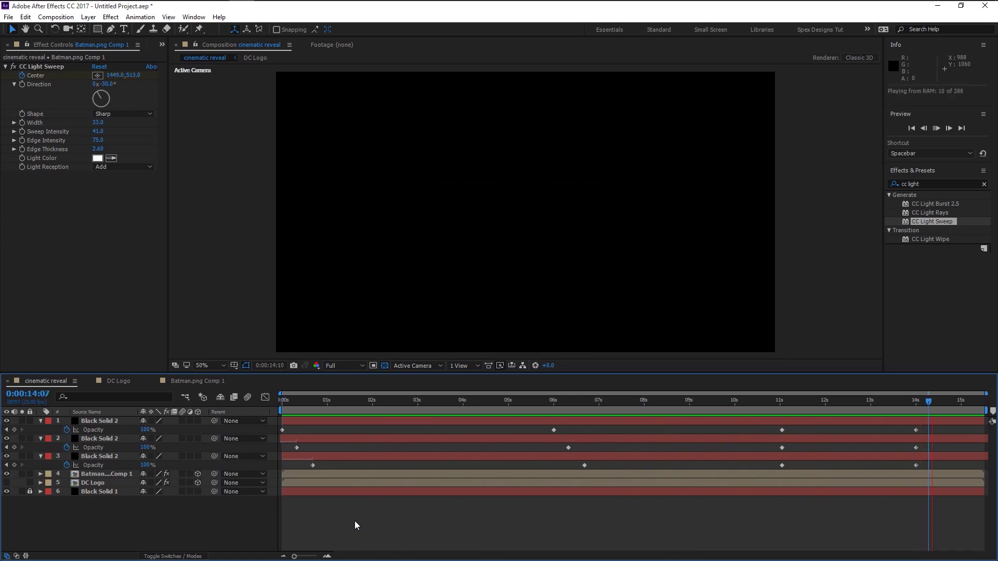